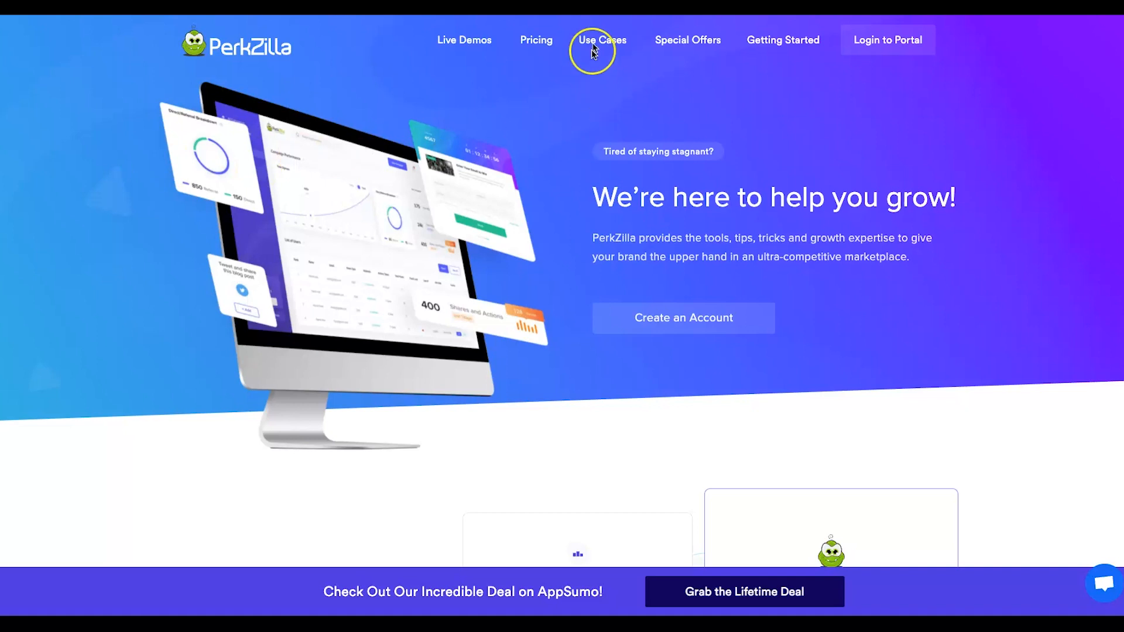
Open the Viral Use Cases page and scroll through its use-case cards.
mouse_move(601, 40)
click(610, 41)
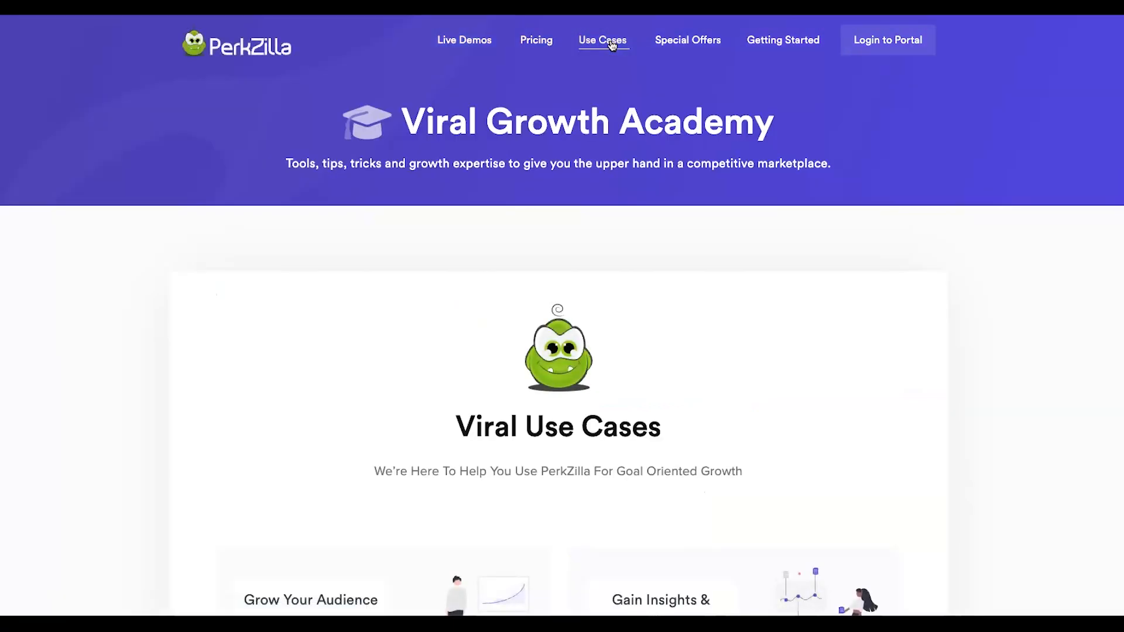
scroll(401, 221, down, 7)
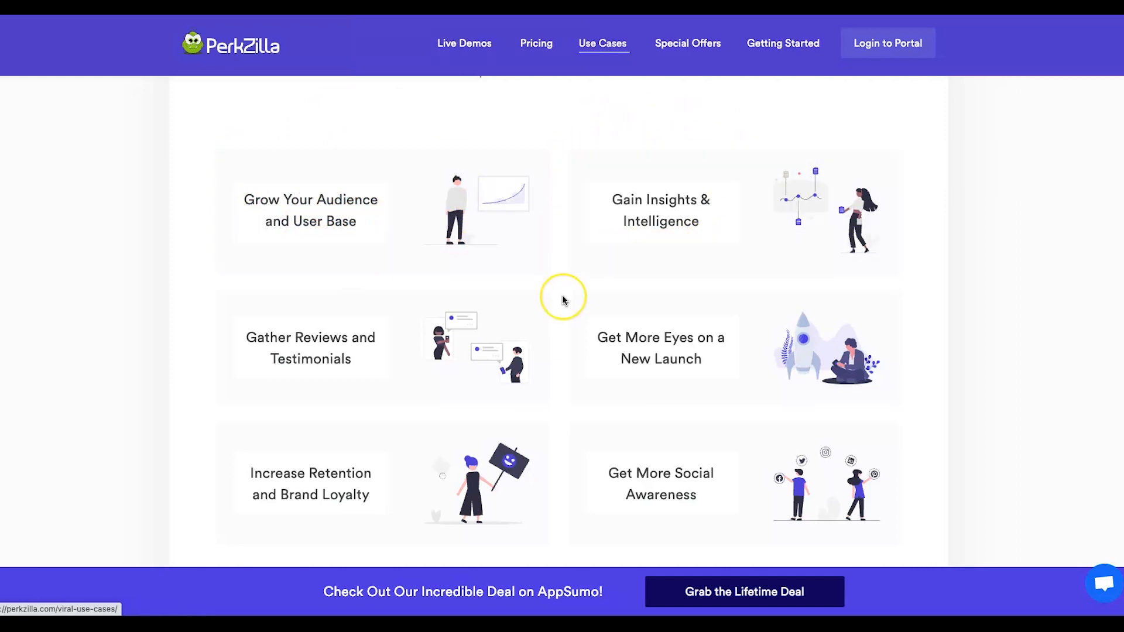
scroll(564, 300, down, 2)
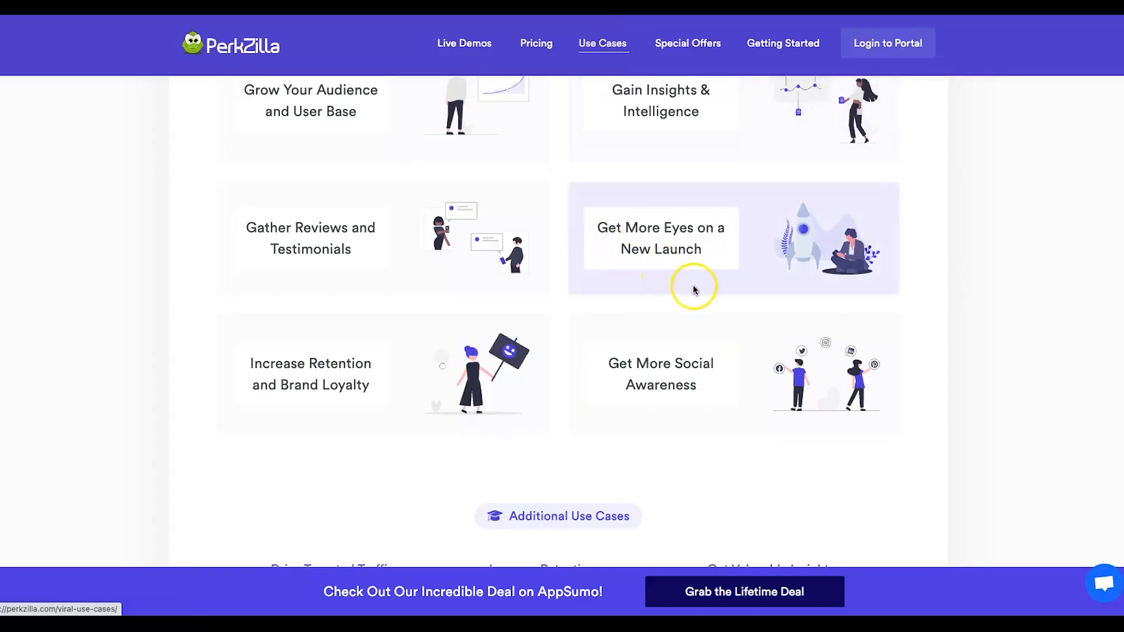
scroll(720, 284, down, 2)
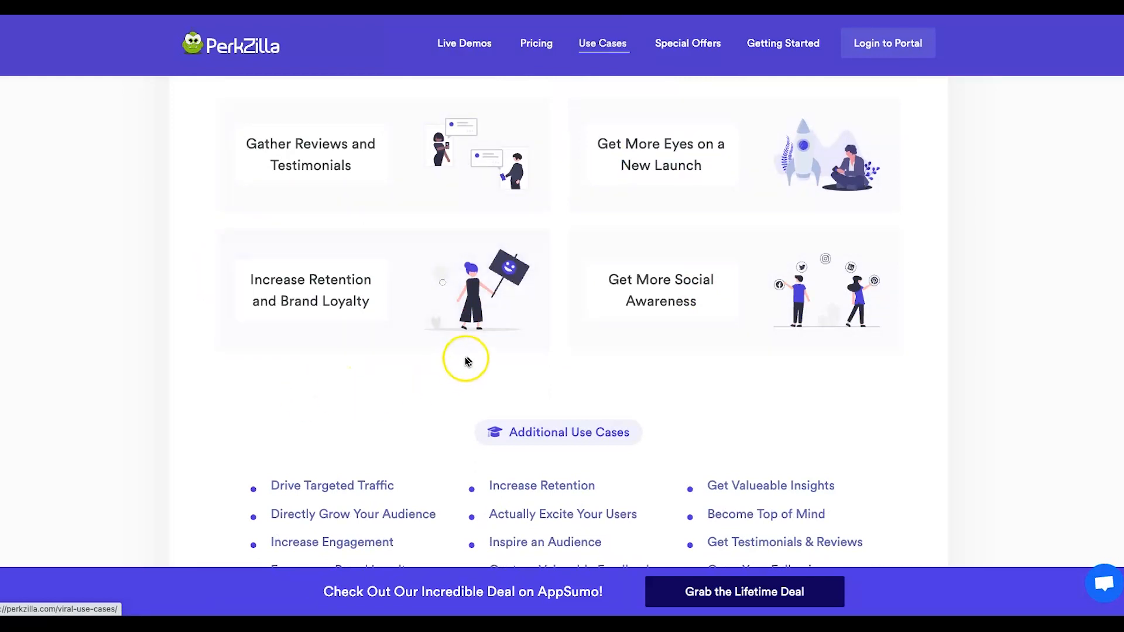
scroll(828, 315, down, 4)
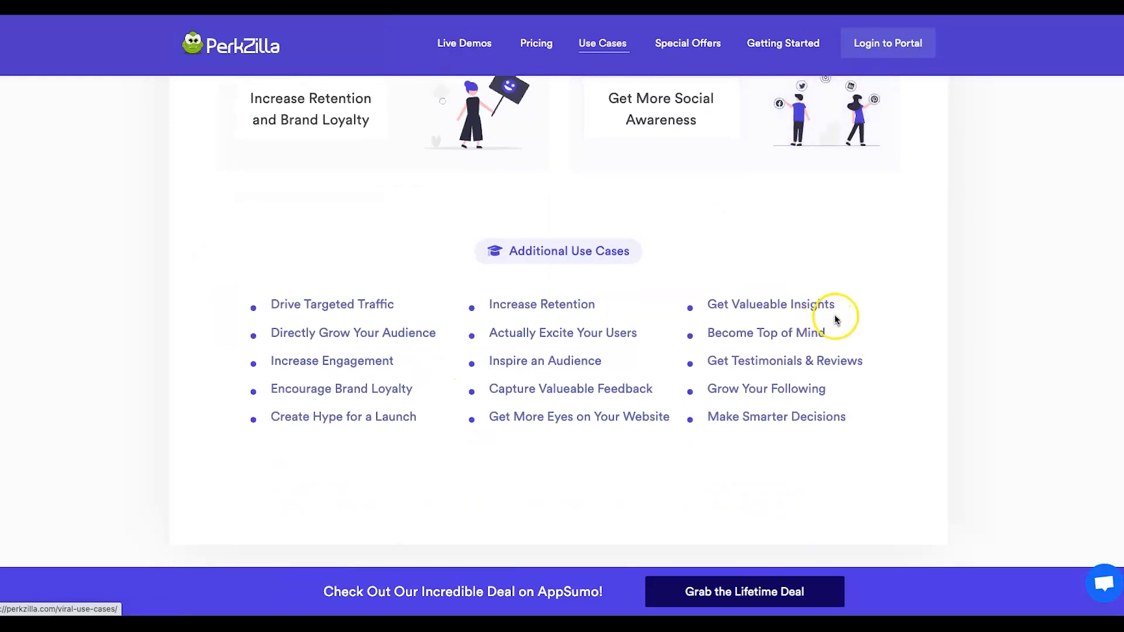
Highlight the Additional Use Cases list, clear the highlight and scroll back up.
drag(141, 284, 908, 406)
click(909, 409)
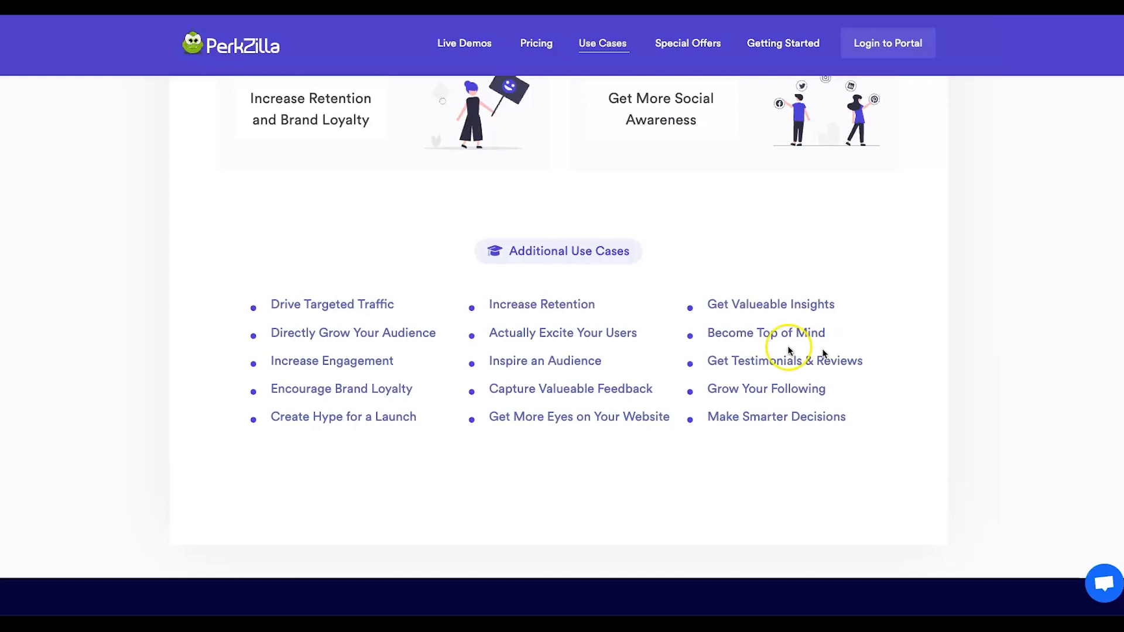
scroll(814, 349, up, 15)
click(540, 43)
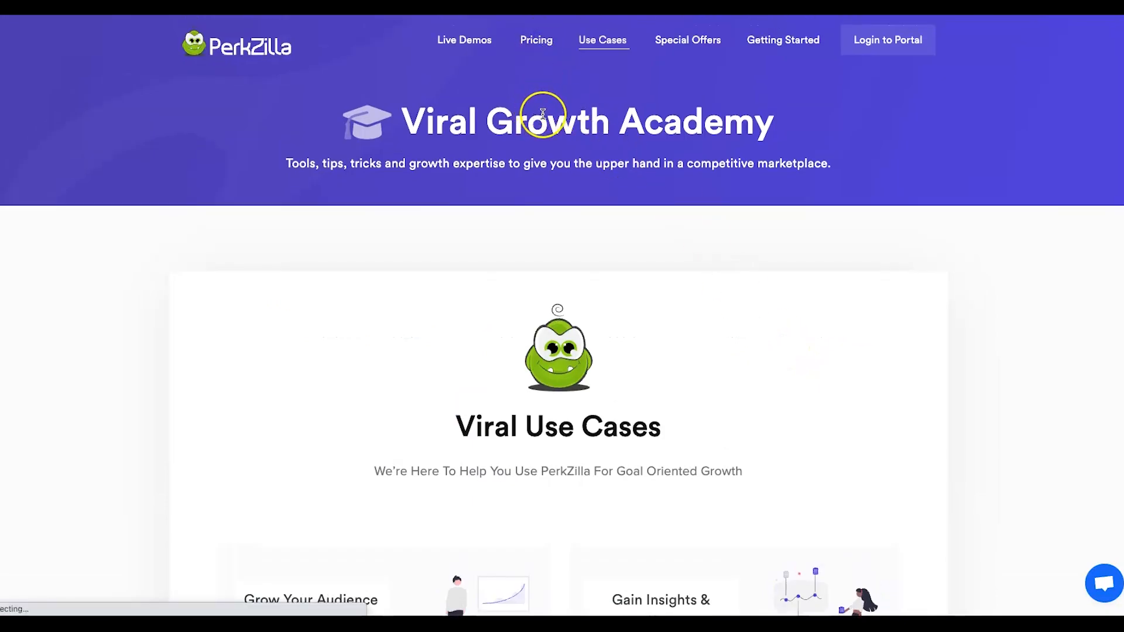
Scroll to the Starter ($49), Growth ($99) and Unlimited ($249) plan cards, dismissing the Starter checkout popup.
scroll(501, 332, down, 4)
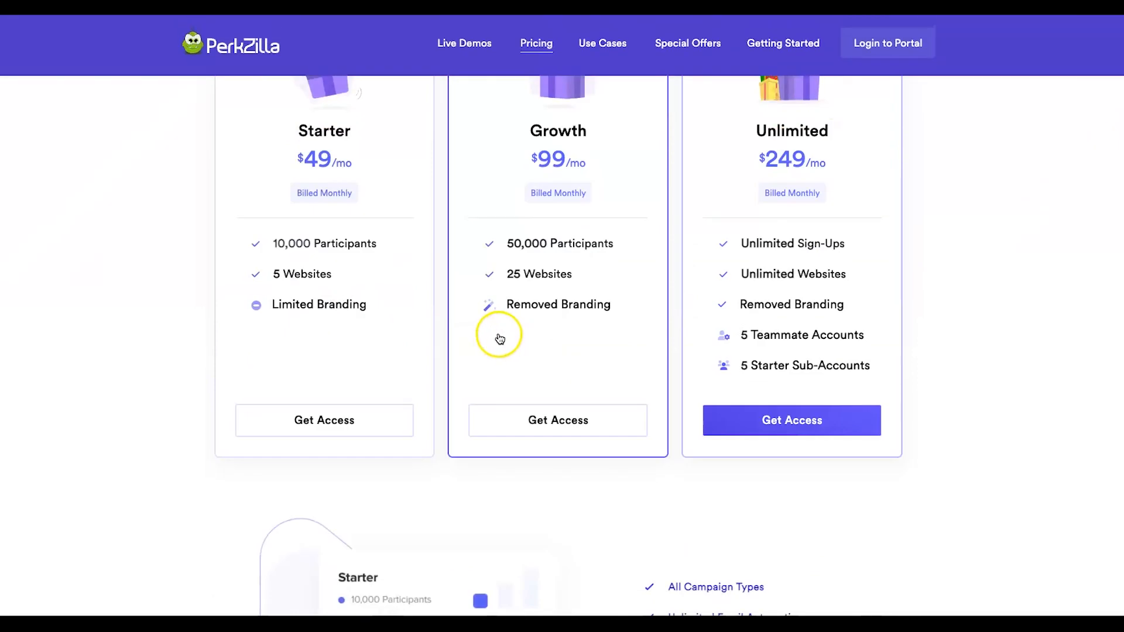
drag(140, 295, 306, 236)
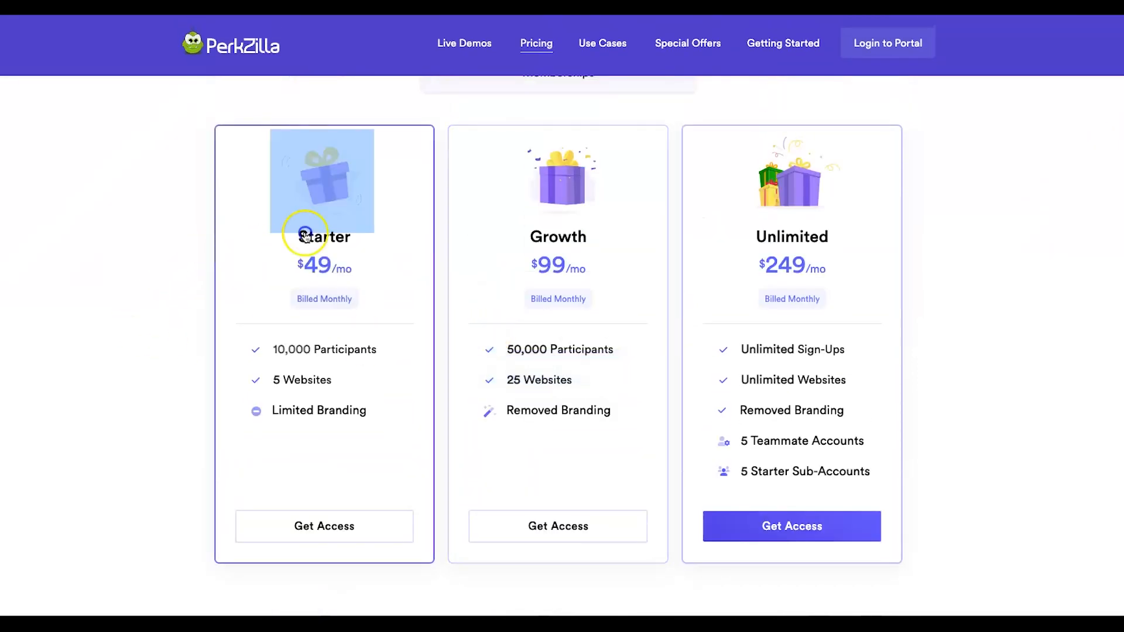
click(352, 232)
click(968, 166)
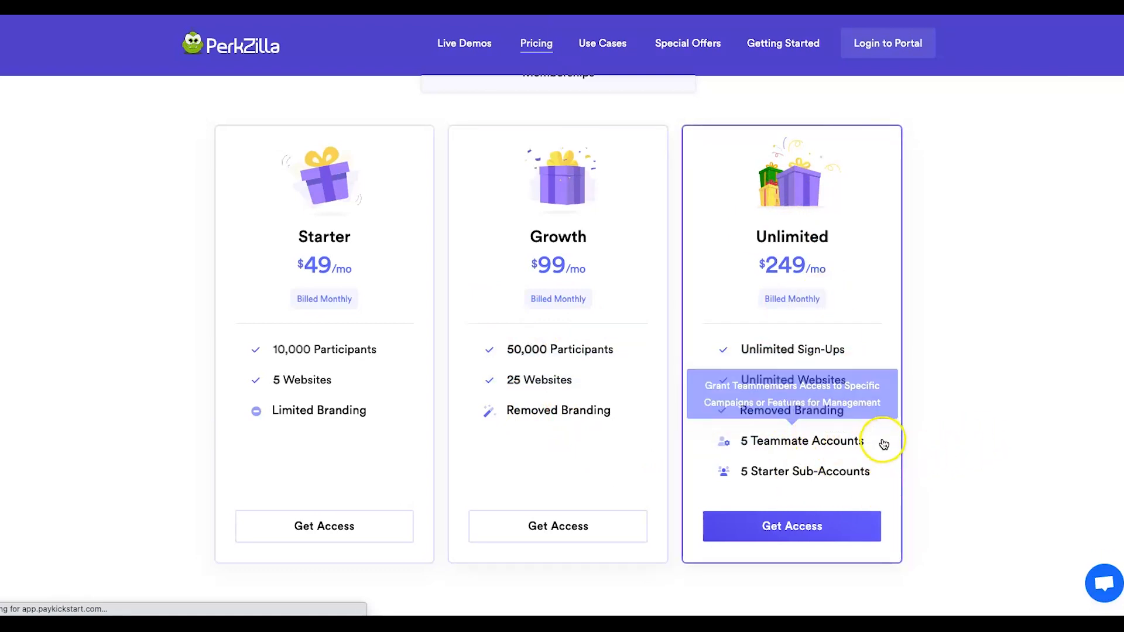
mouse_move(760, 477)
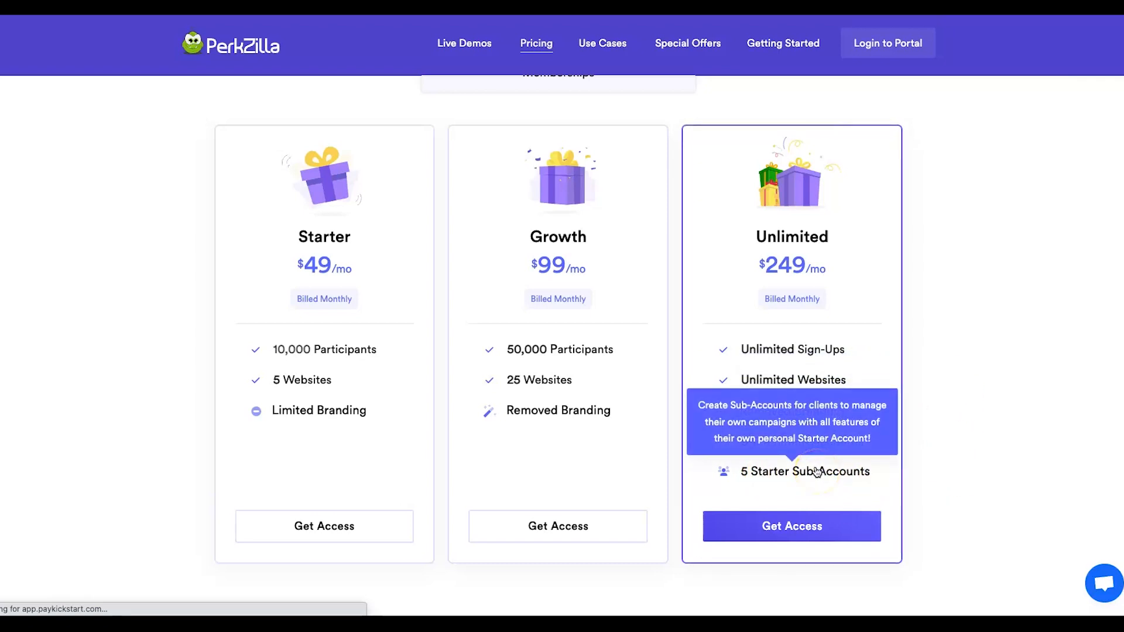
scroll(908, 317, down, 1)
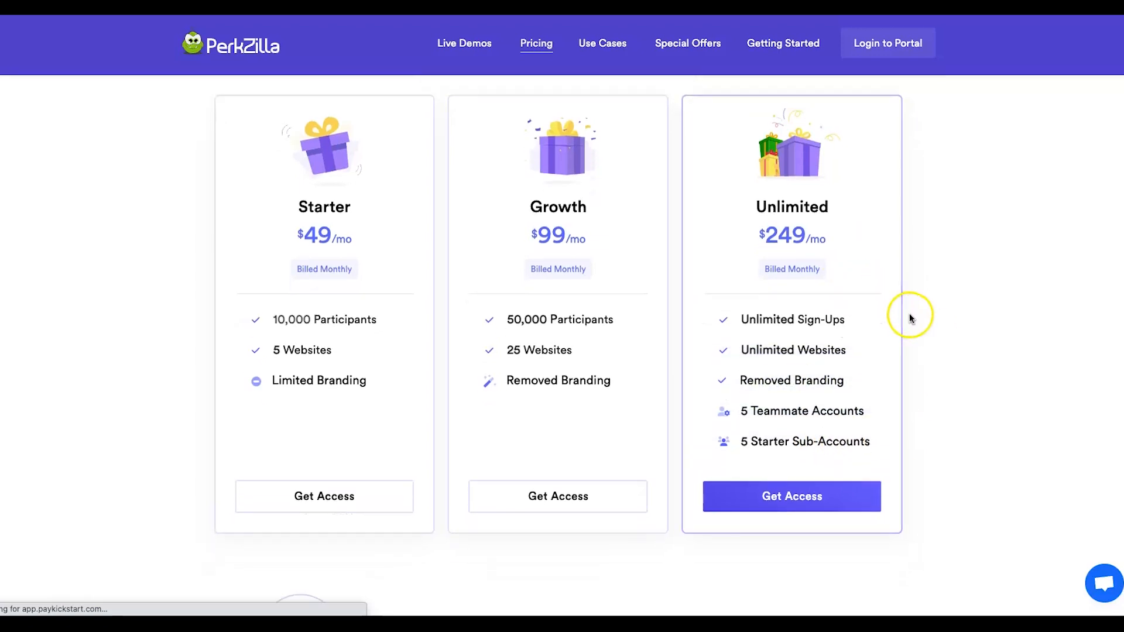
scroll(909, 316, up, 2)
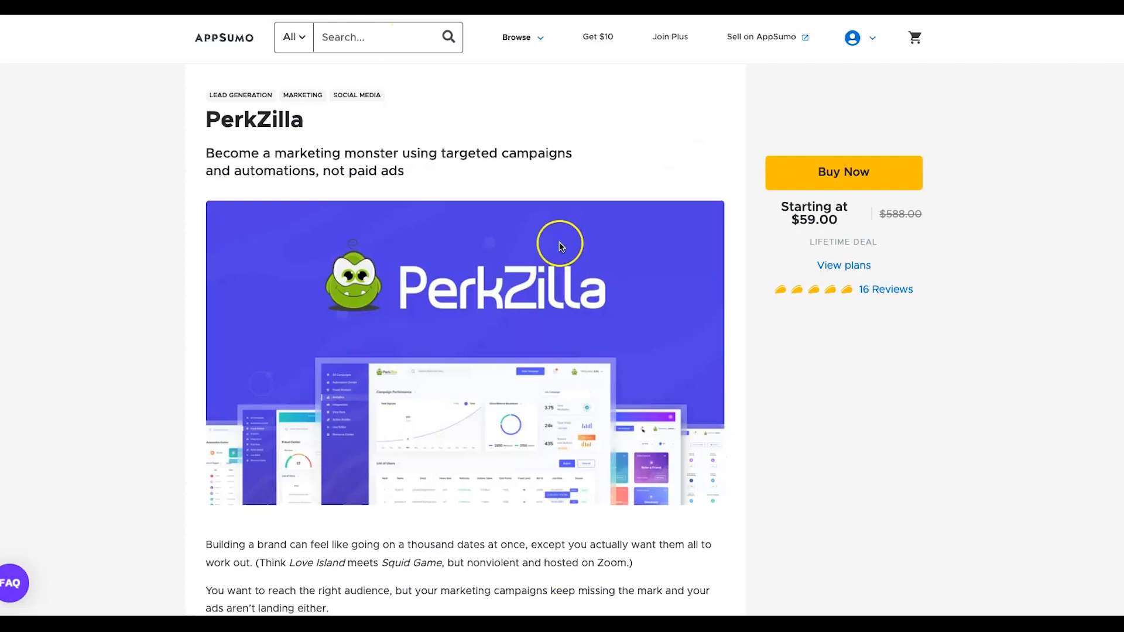
Scroll to AppSumo's License Tiers and highlight Tier 2's participant count and 25-website limit.
scroll(557, 245, down, 15)
scroll(545, 261, down, 15)
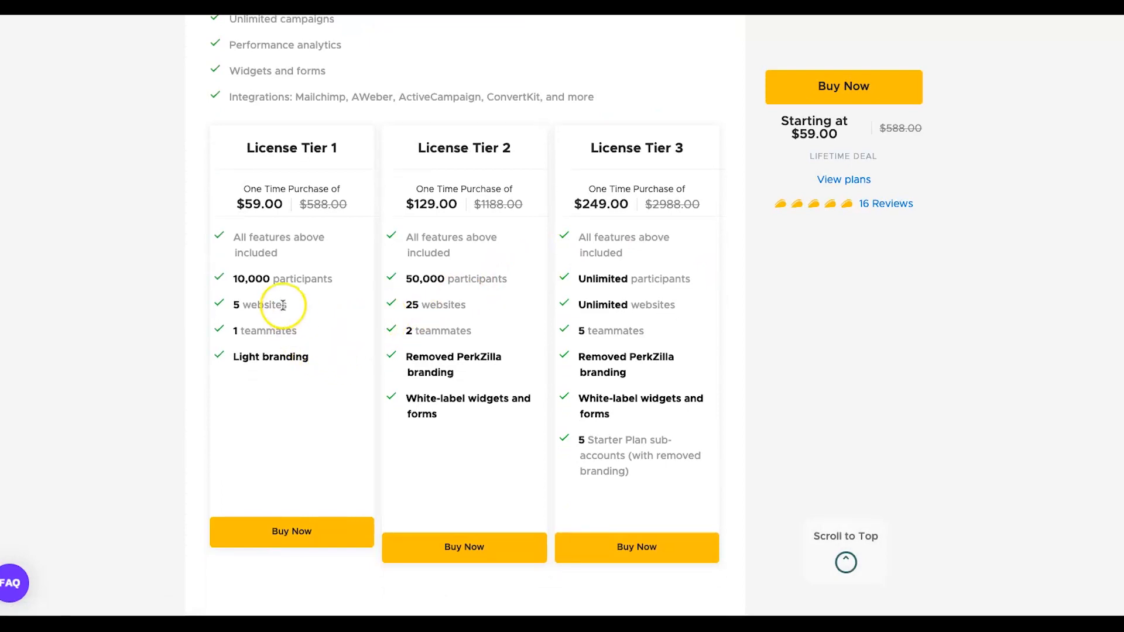
click(307, 317)
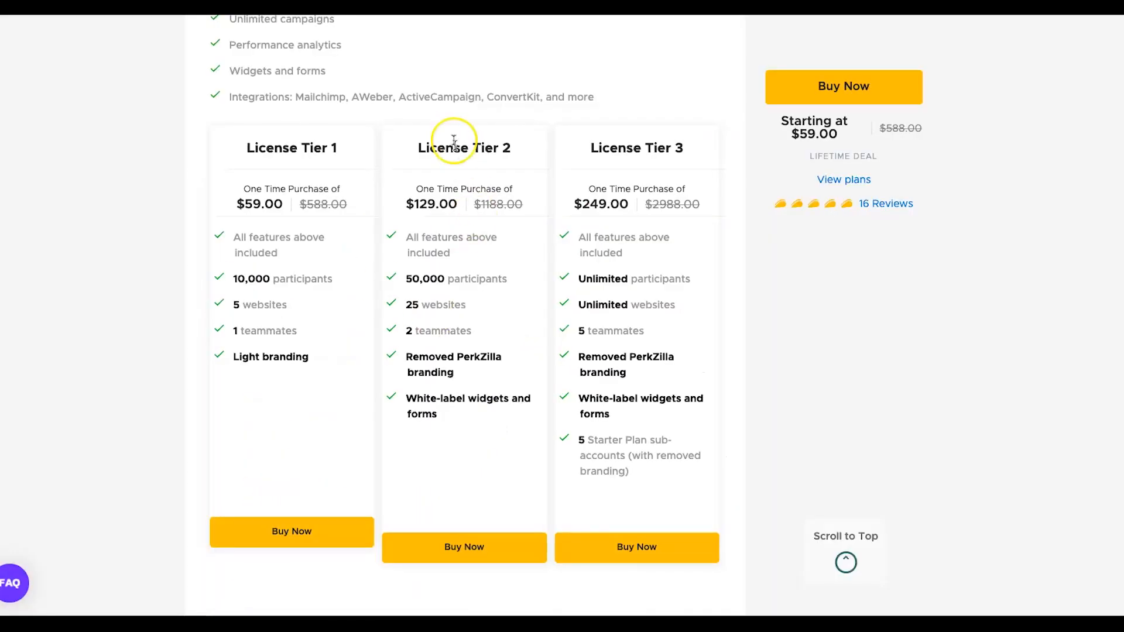
drag(429, 145, 498, 143)
drag(413, 279, 430, 278)
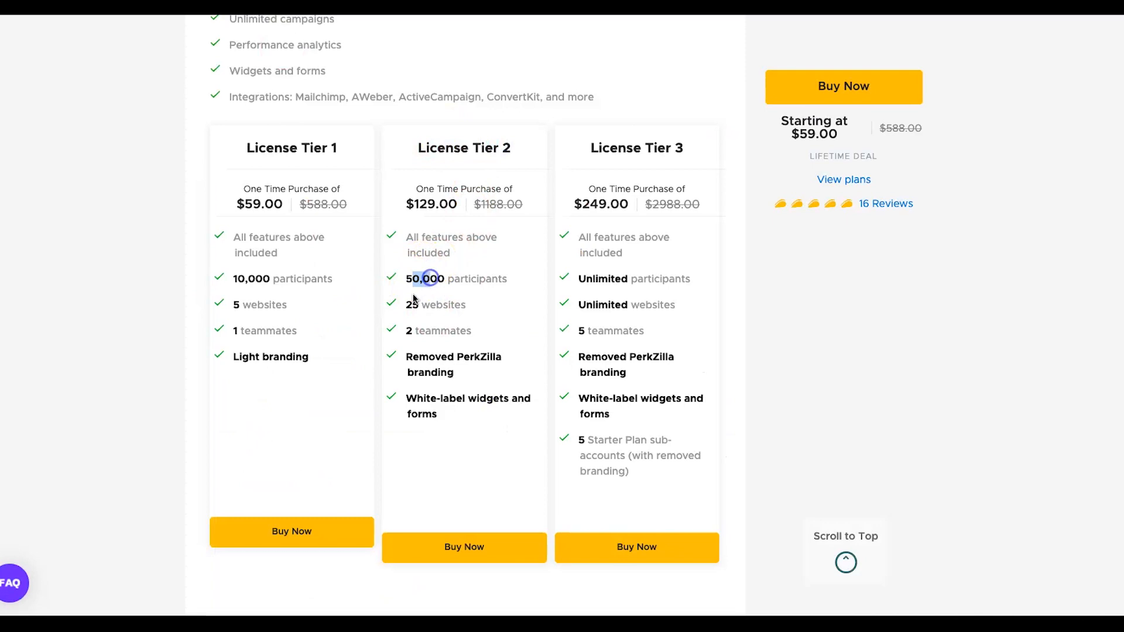
double_click(412, 304)
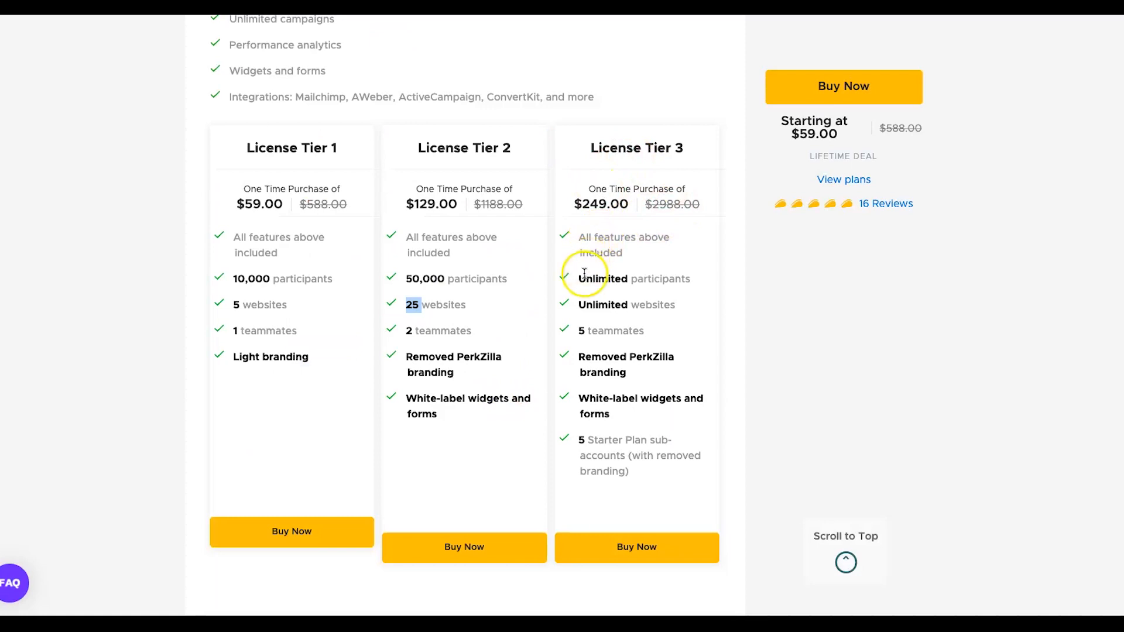
Highlight Tier 3's unlimited participants and websites, teammates and Starter Plan sub-accounts, then clear it.
drag(584, 278, 666, 305)
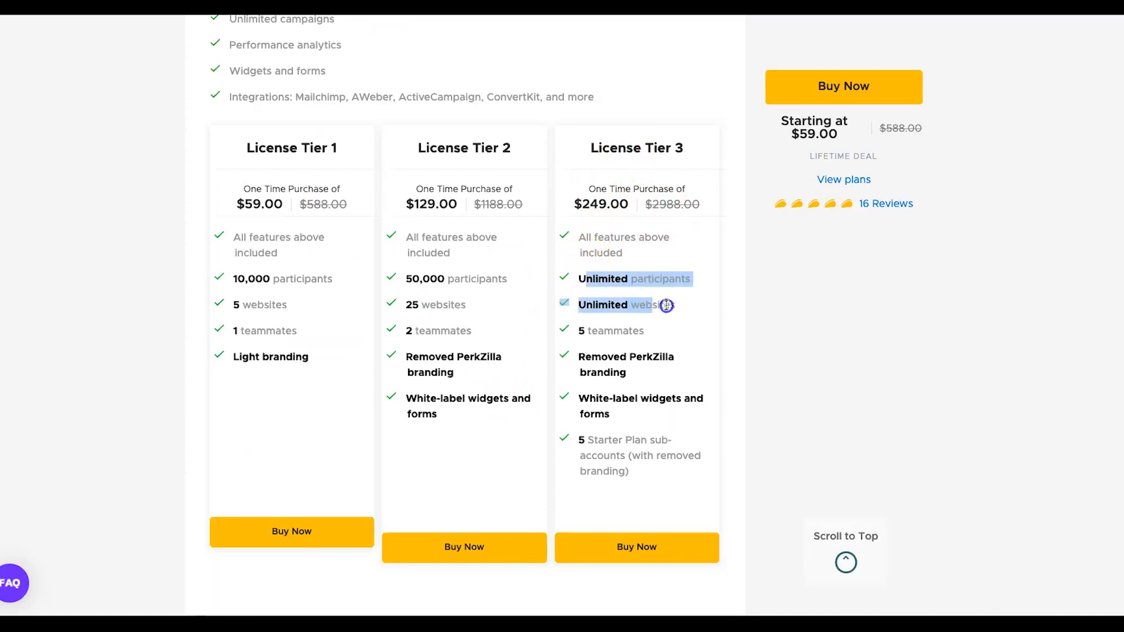
double_click(598, 331)
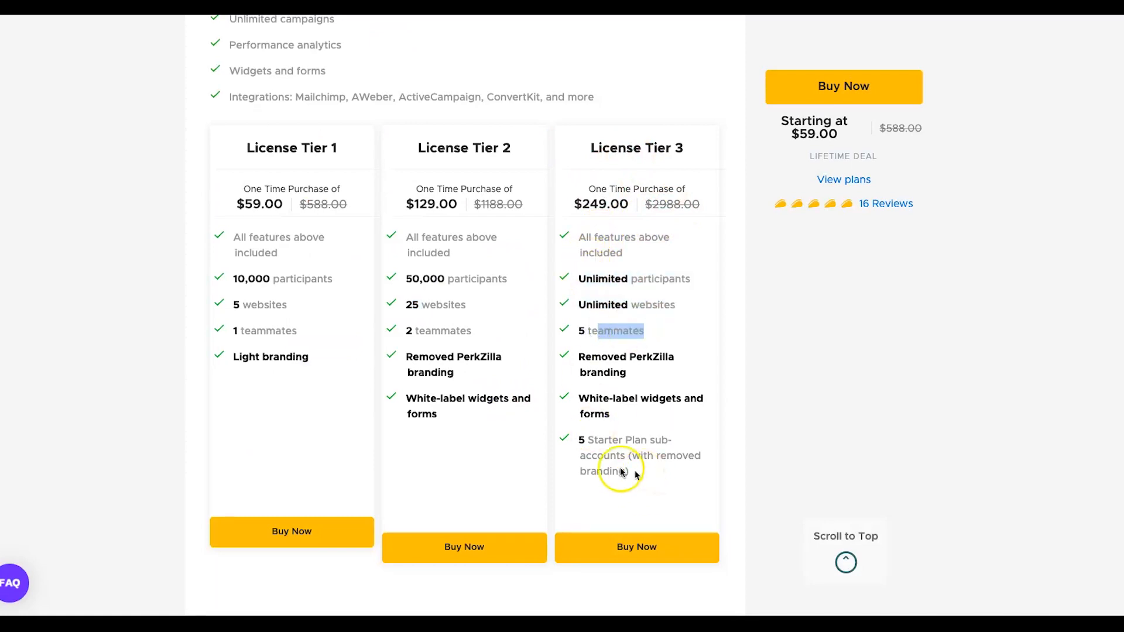
drag(629, 471, 585, 447)
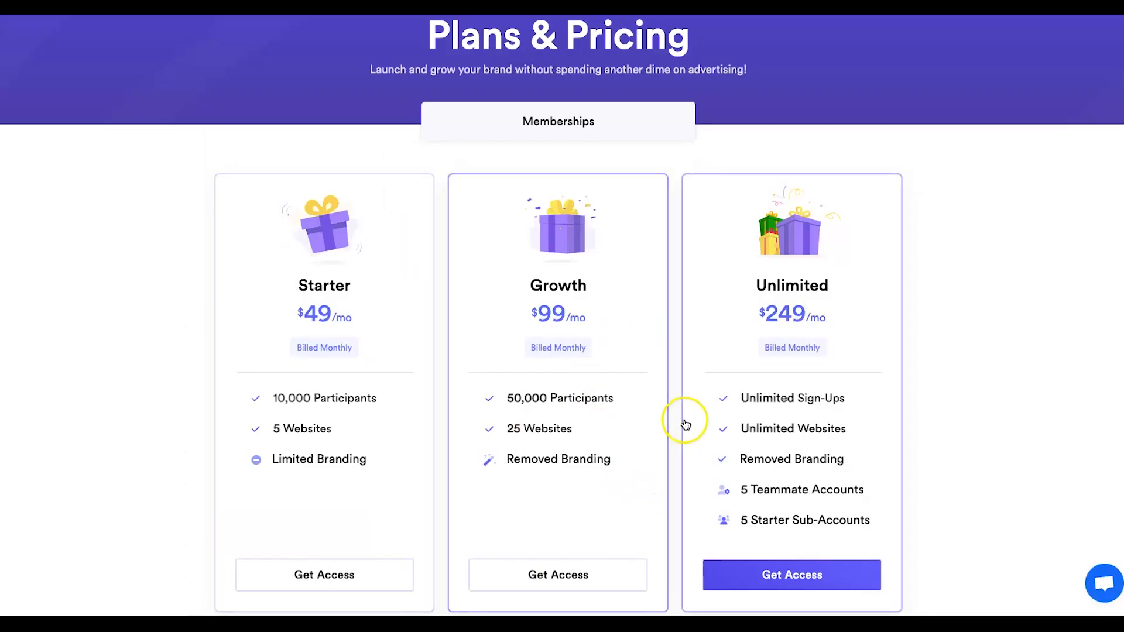
mouse_move(816, 461)
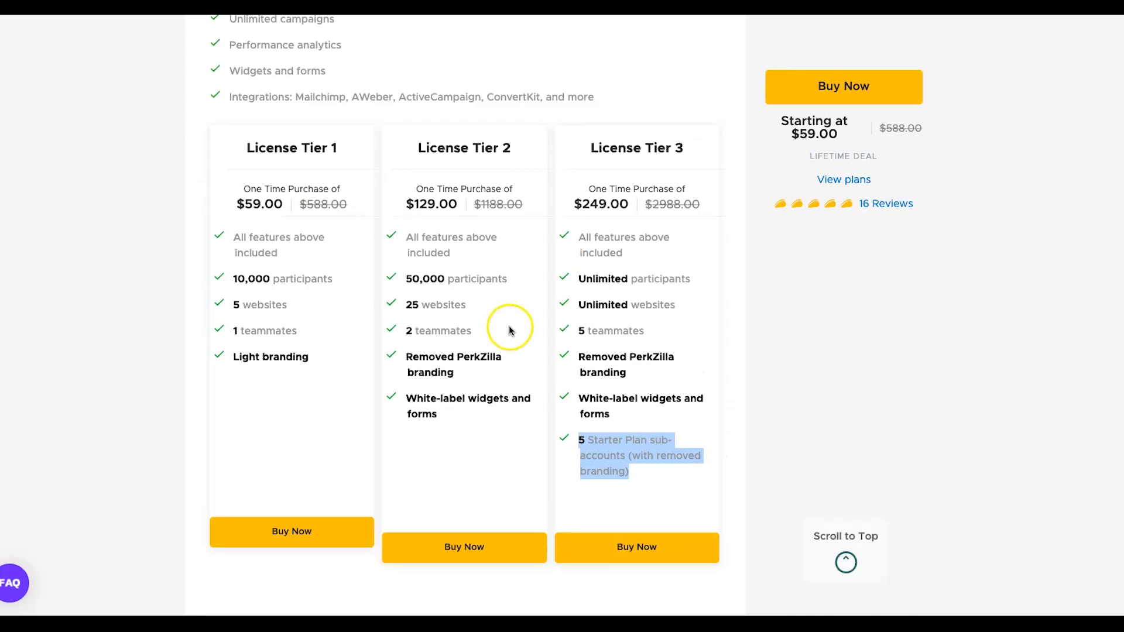
scroll(508, 325, down, 1)
click(491, 242)
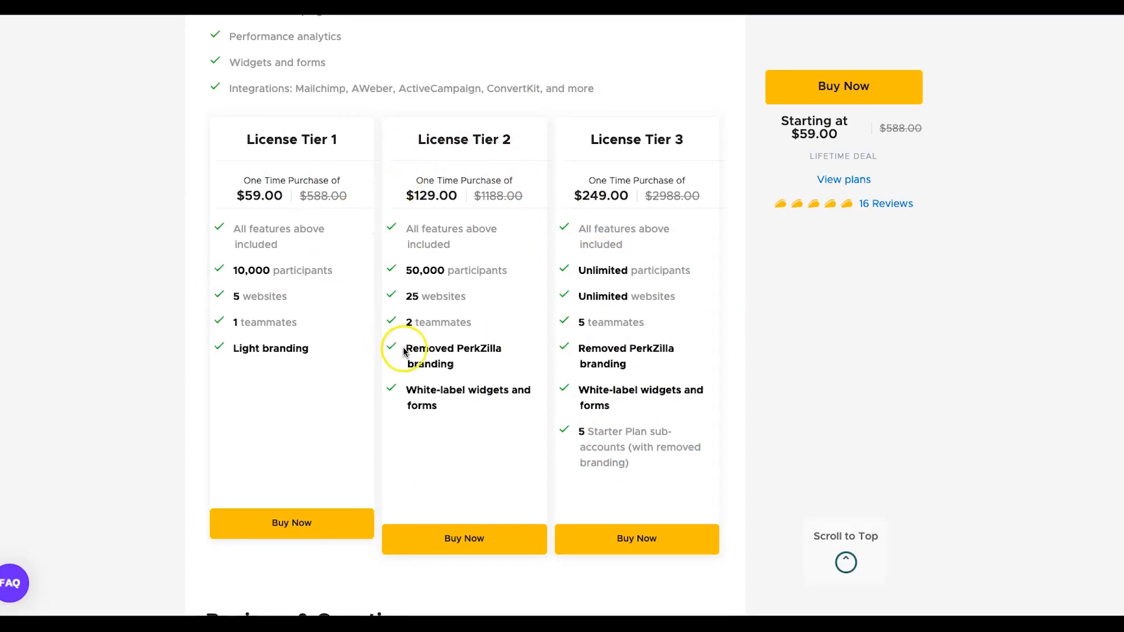
scroll(508, 217, down, 4)
scroll(502, 218, up, 3)
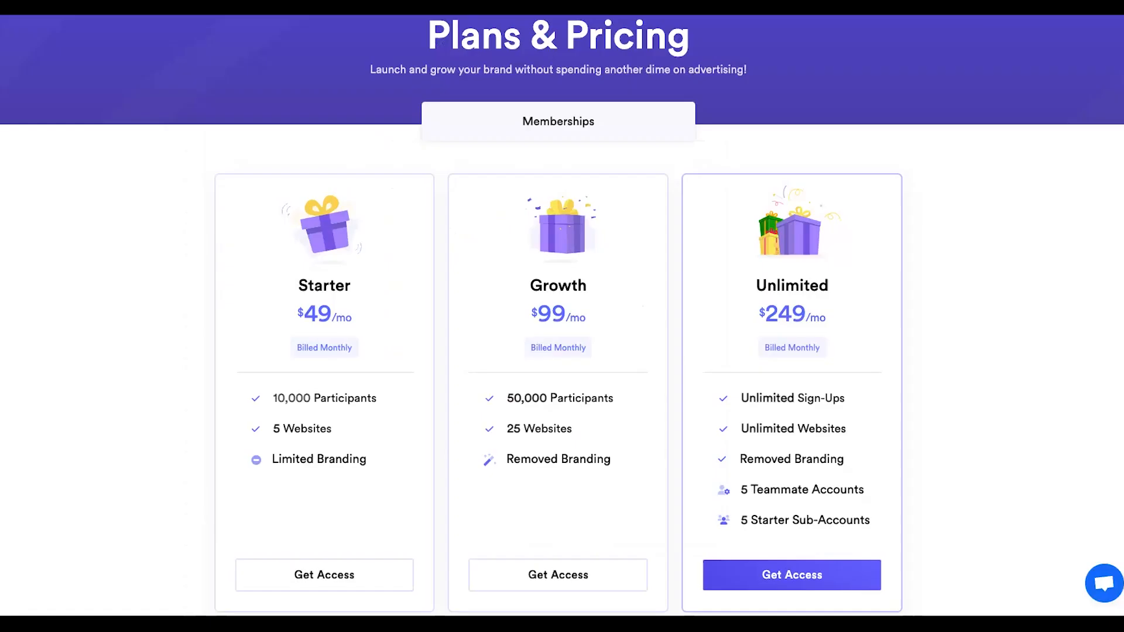
scroll(339, 201, up, 3)
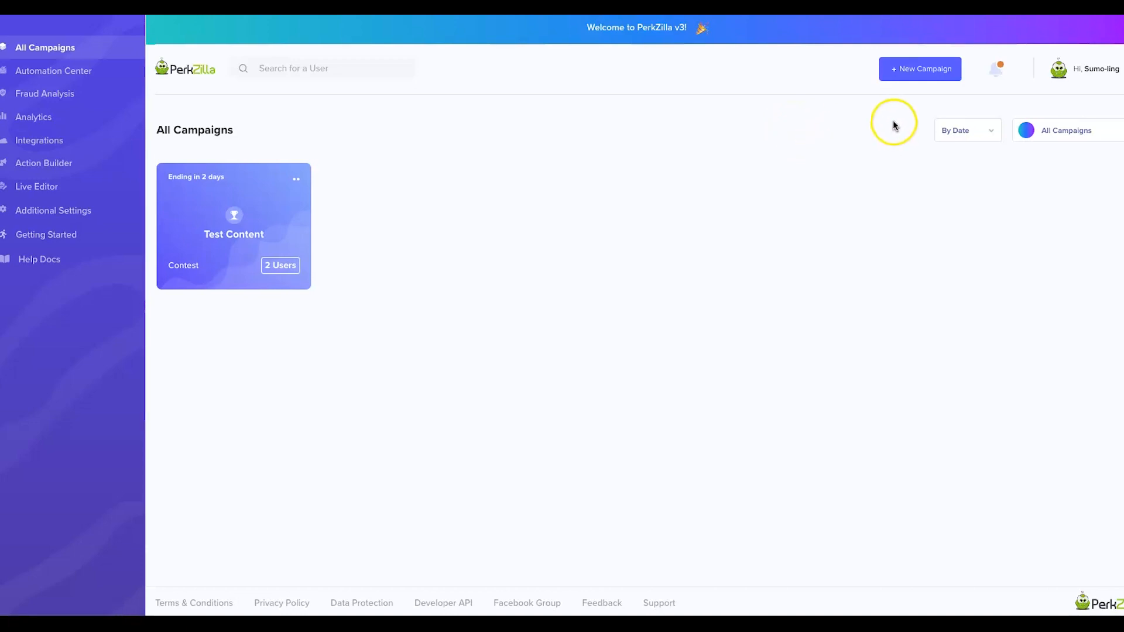
Start a new campaign with + New Campaign on the All Campaigns dashboard.
click(909, 75)
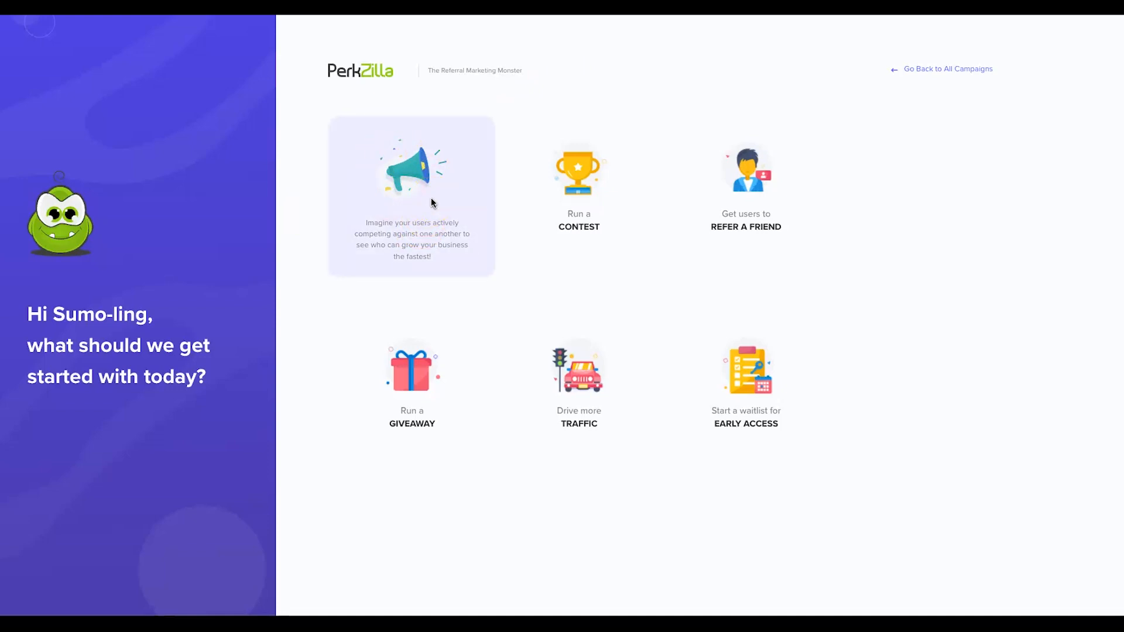
Choose the Run a CONTEST card as the campaign type.
click(571, 137)
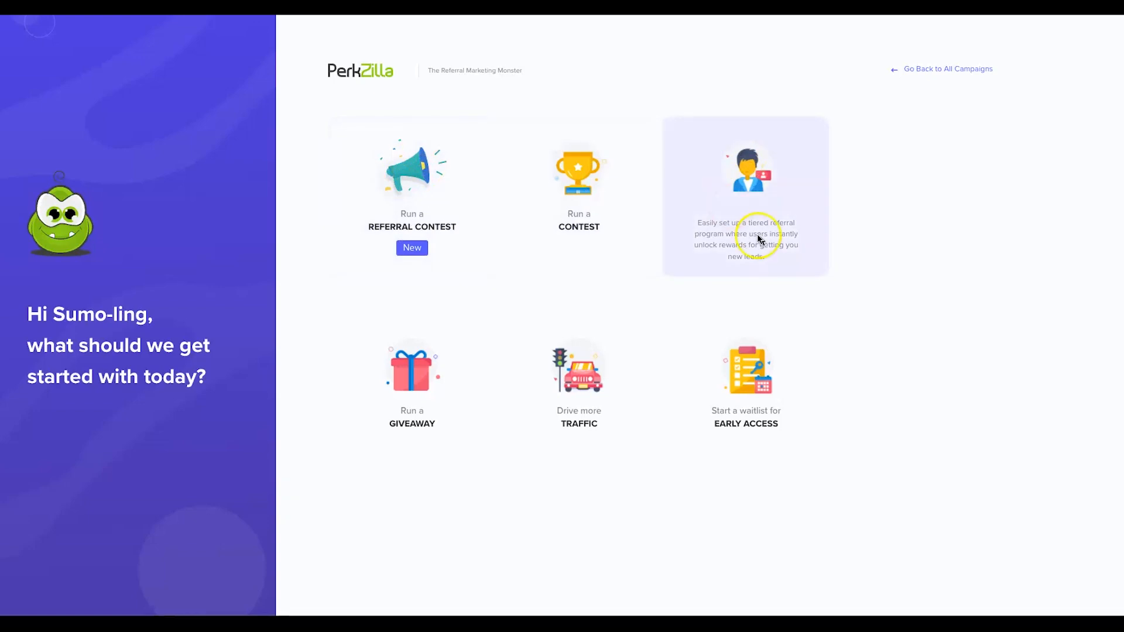
click(583, 183)
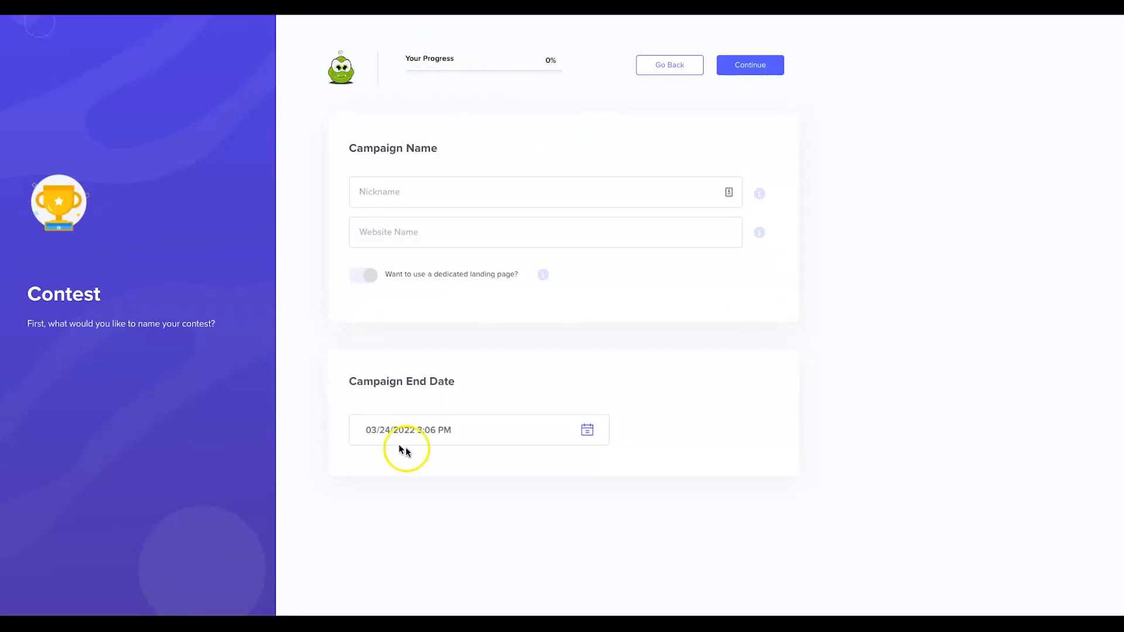
Name the contest 'Legit Marketing Reviews Giveaway (brand awareness)'.
click(432, 189)
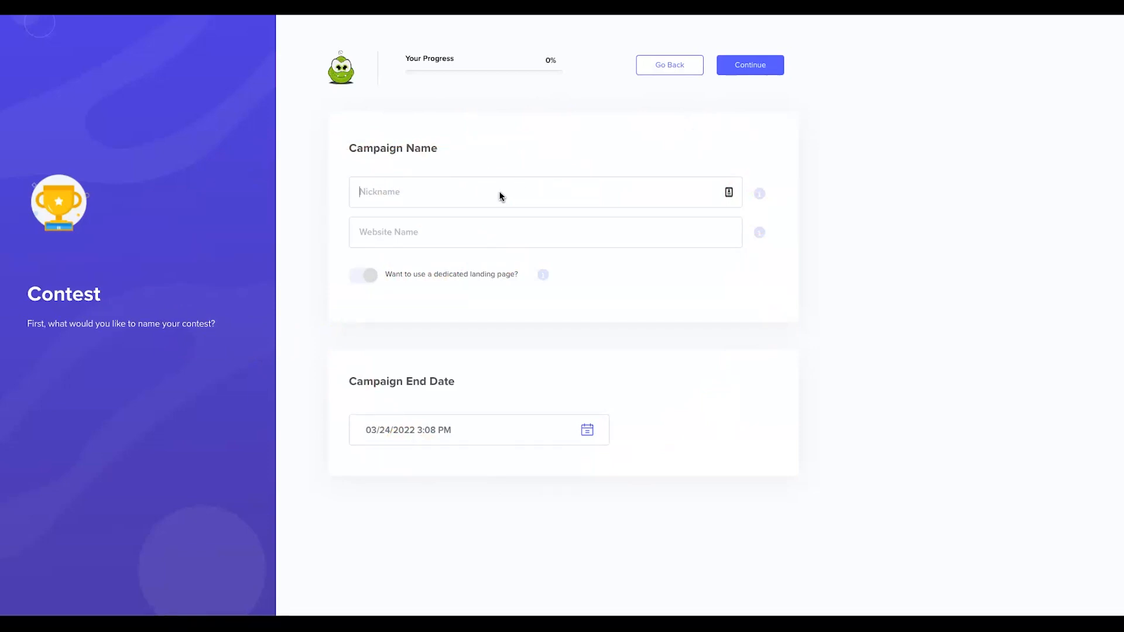
click(501, 195)
text(Legit Marketing Reviews Giveaway (brand awareness)
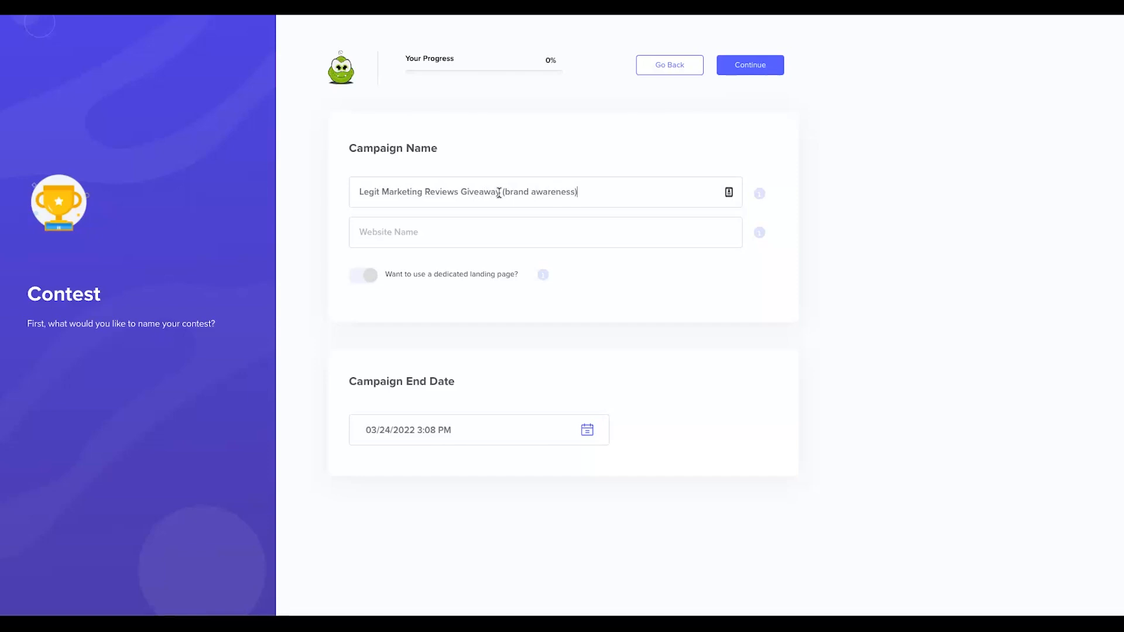
text())
mouse_move(760, 195)
Set the website to legitmarketingreviews.com and toggle the dedicated landing page on and back off.
click(463, 229)
text(https)
key(BackSpace)
key(BackSpace)
key(BackSpace)
key(BackSpace)
key(BackSpace)
key(BackSpace)
key(BackSpace)
text(legiuttmarketingreviews.com)
click(464, 229)
click(369, 276)
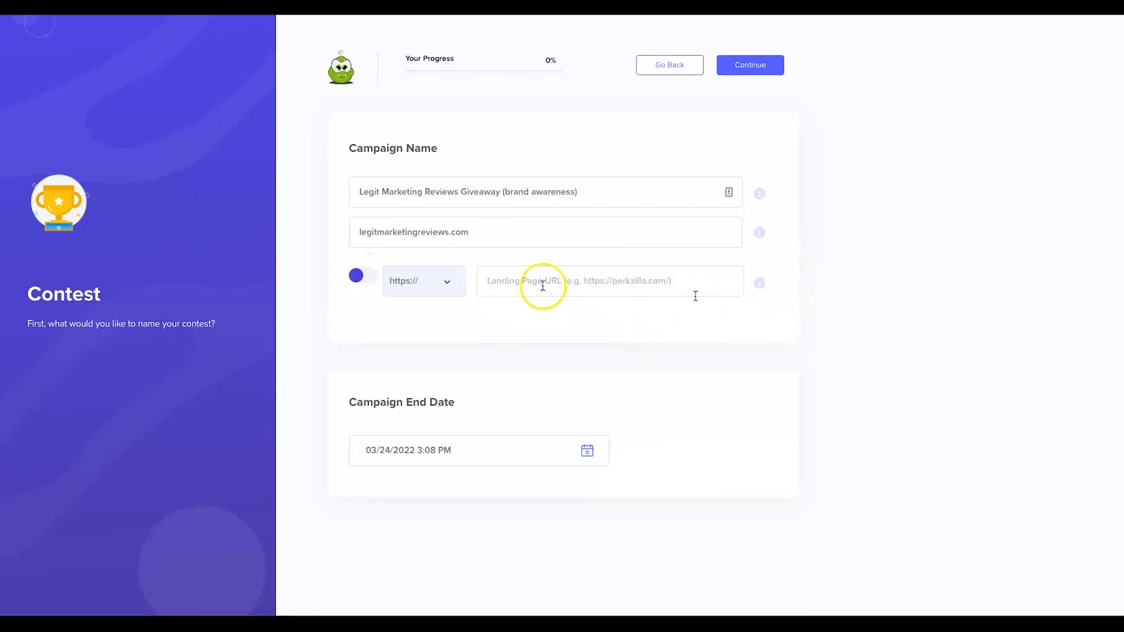
click(359, 275)
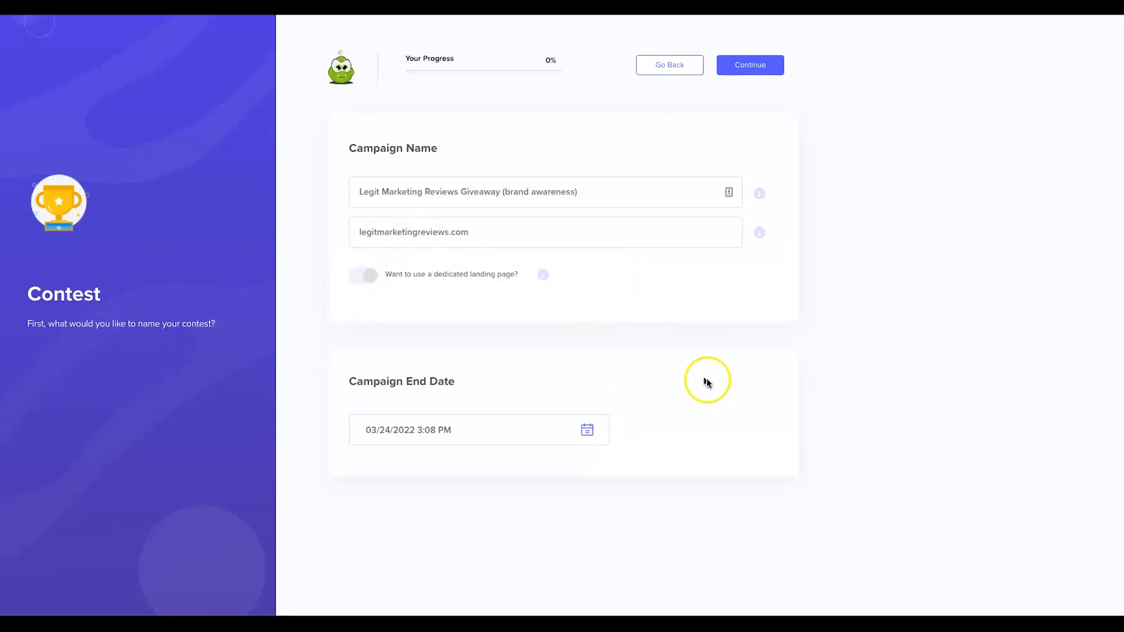
click(587, 431)
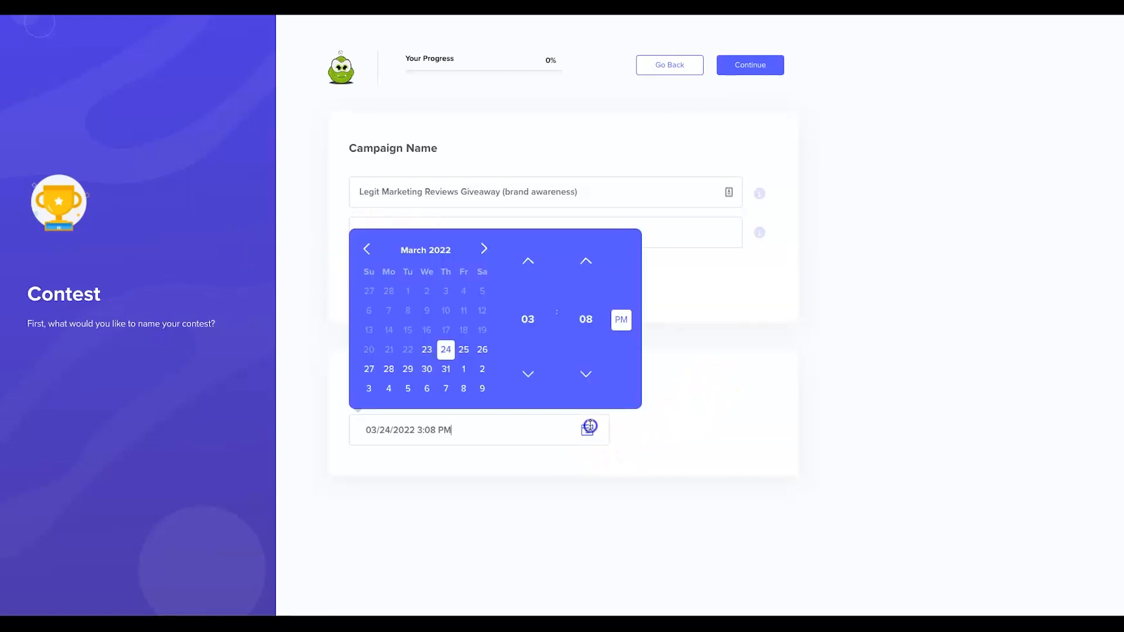
Pick April 3, 2022 as the campaign end date.
click(468, 373)
click(482, 291)
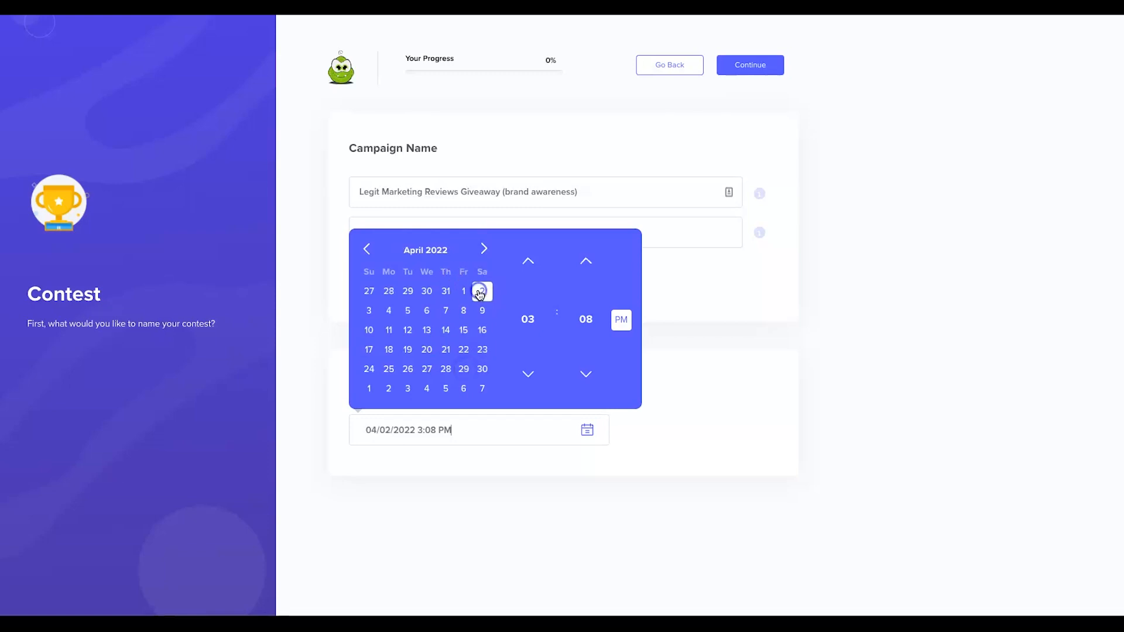
click(382, 315)
click(372, 314)
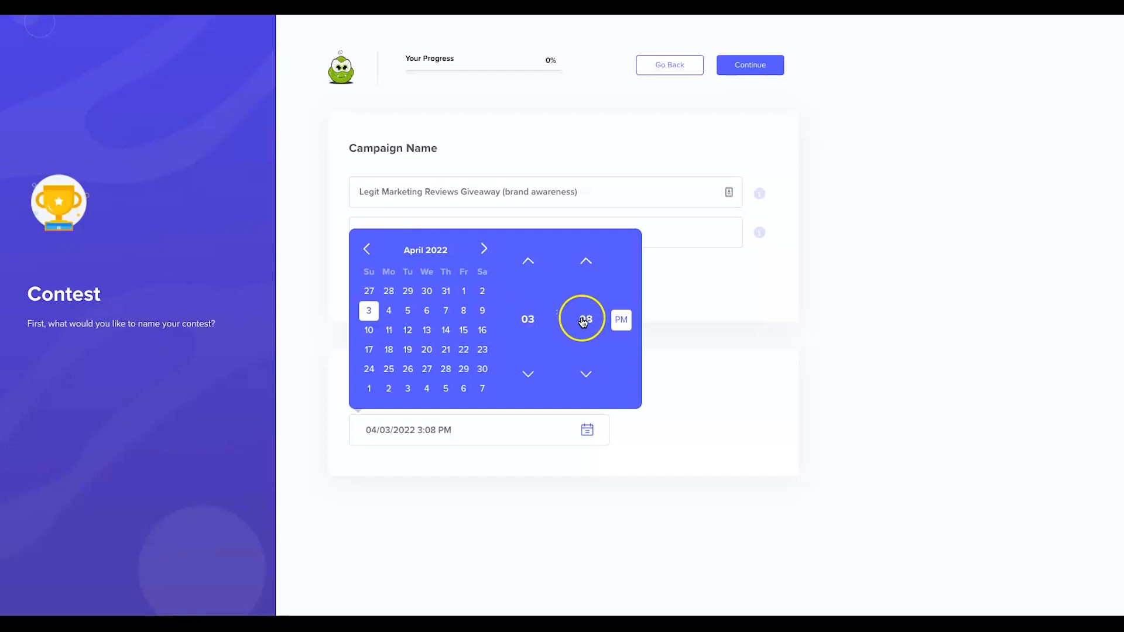
Set the end time to 11:59 PM and continue to the prize step.
double_click(521, 320)
click(528, 260)
click(527, 260)
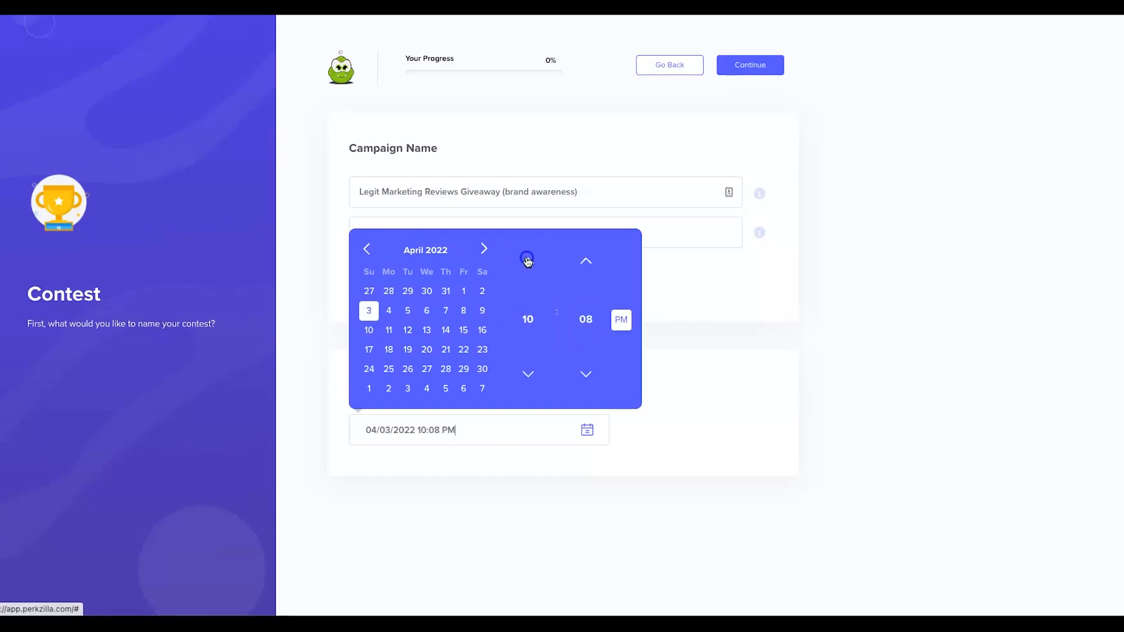
click(528, 260)
click(528, 261)
click(528, 260)
click(528, 260)
click(528, 374)
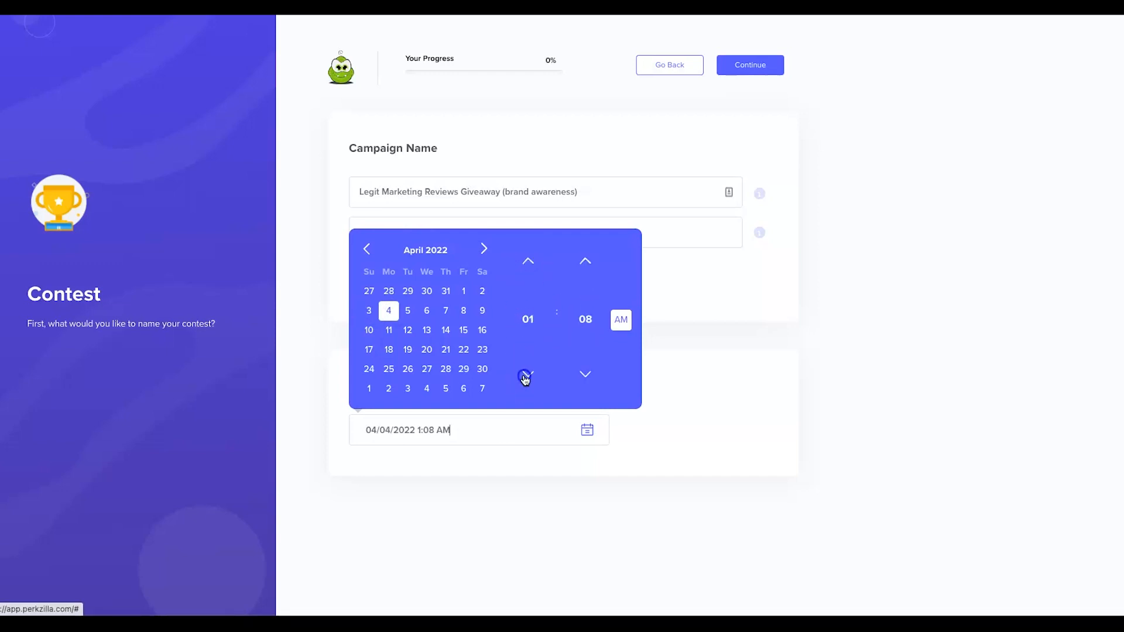
click(528, 374)
click(528, 374)
click(585, 373)
click(585, 373)
click(585, 374)
click(582, 367)
click(583, 367)
click(583, 367)
click(583, 367)
click(583, 367)
click(583, 367)
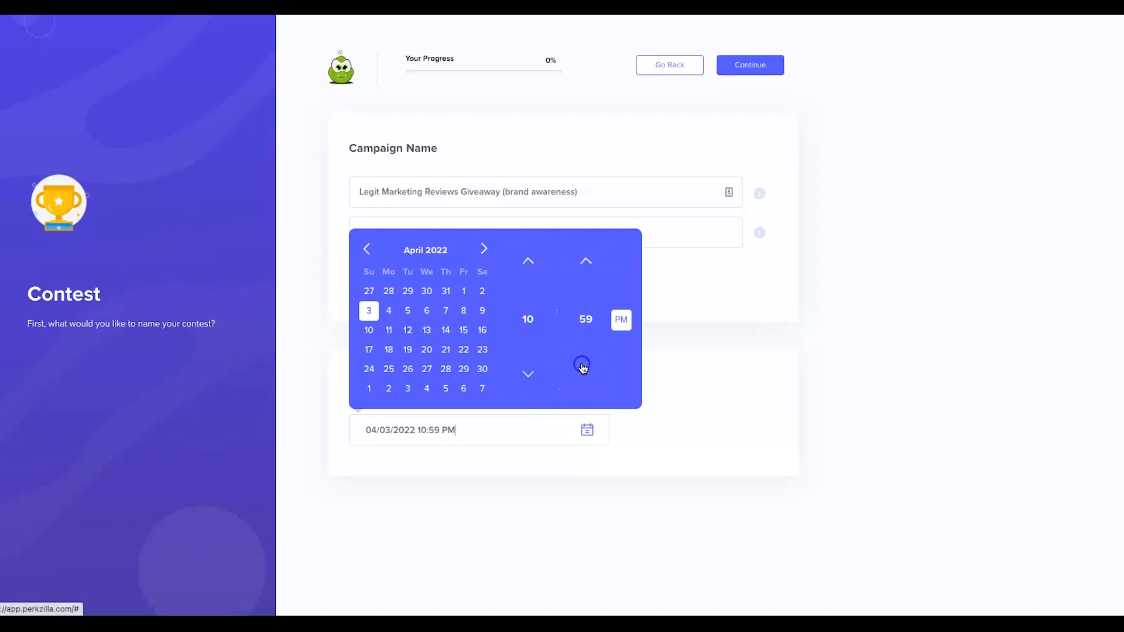
click(527, 262)
click(578, 481)
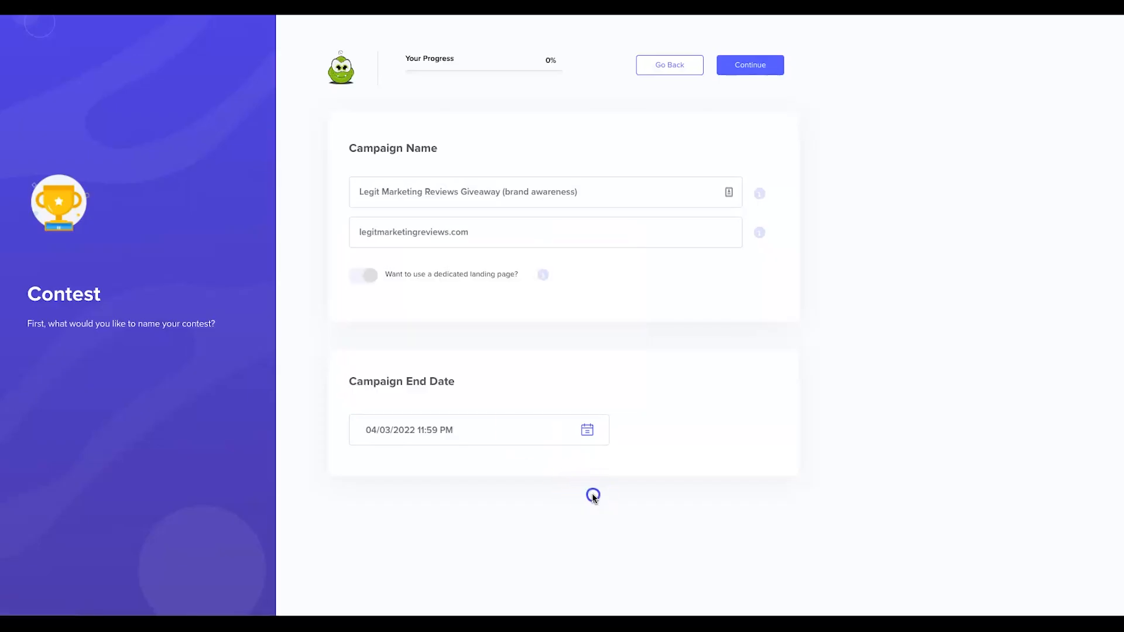
click(745, 67)
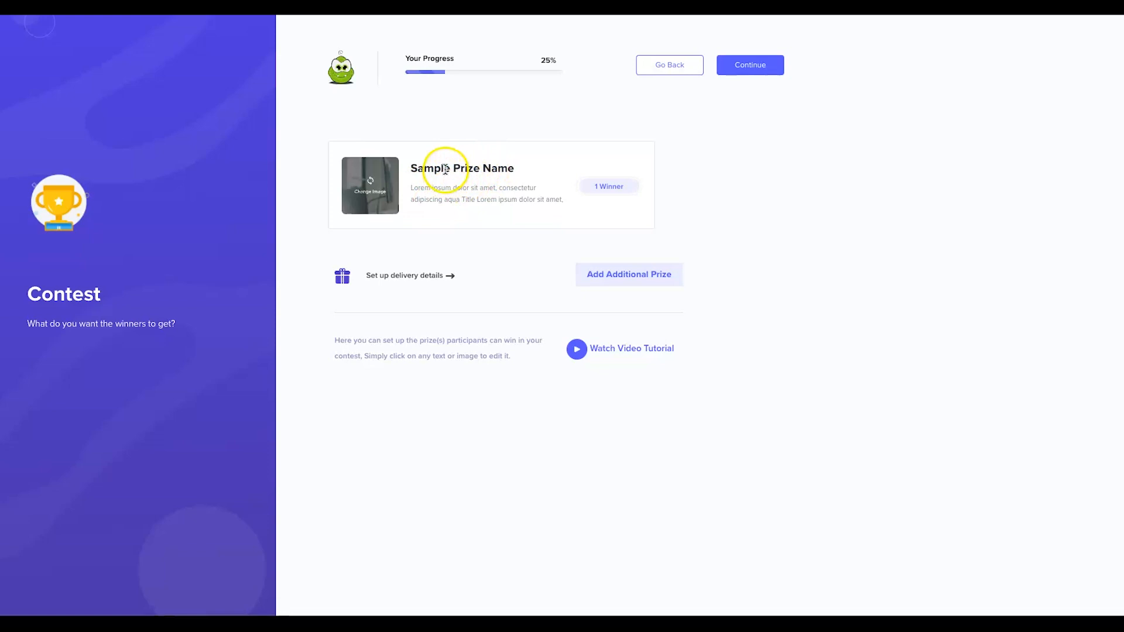
Rename the sample prize to '$500 Gift Voucher'.
click(445, 168)
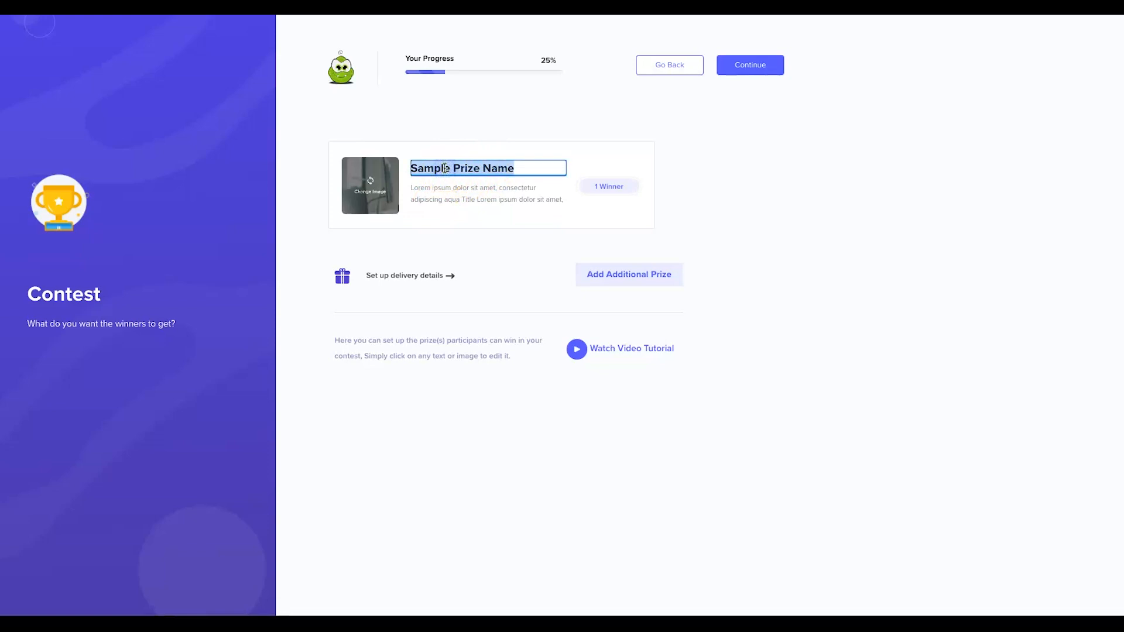
text($500 Cash)
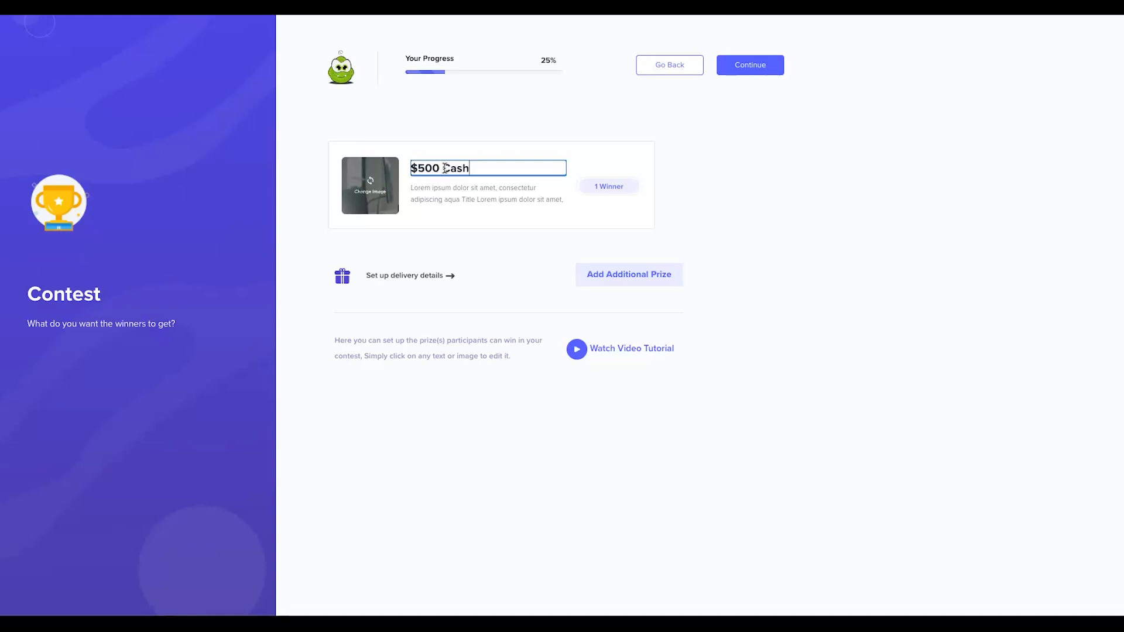
key(BackSpace)
key(BackSpace)
key(BackSpace)
key(BackSpace)
text(Gift Voucher)
Replace the placeholder description with a $500 voucher to spend as the winner wishes at Best Buys.
click(477, 188)
triple_click(476, 188)
text(Ca)
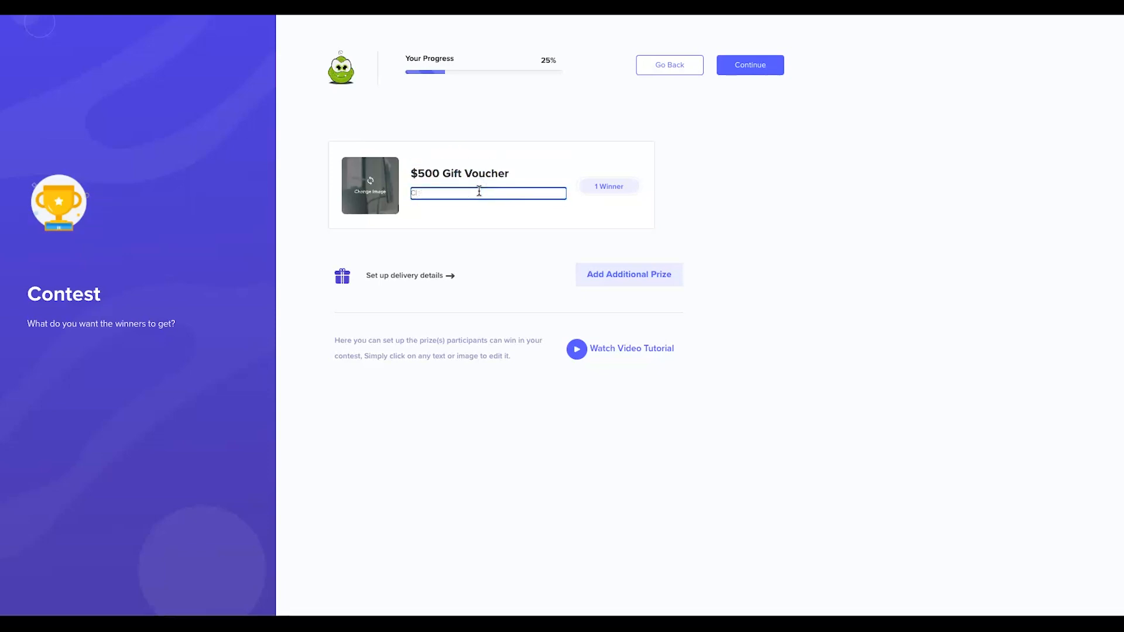
text(ky Winner ge)
text(ts a %40)
text(%500)
key(BackSpace)
key(BackSpace)
text(4)
text(500)
text( c)
key(BackSpace)
text(voucher f)
text(o spend as they wish at Best Buys)
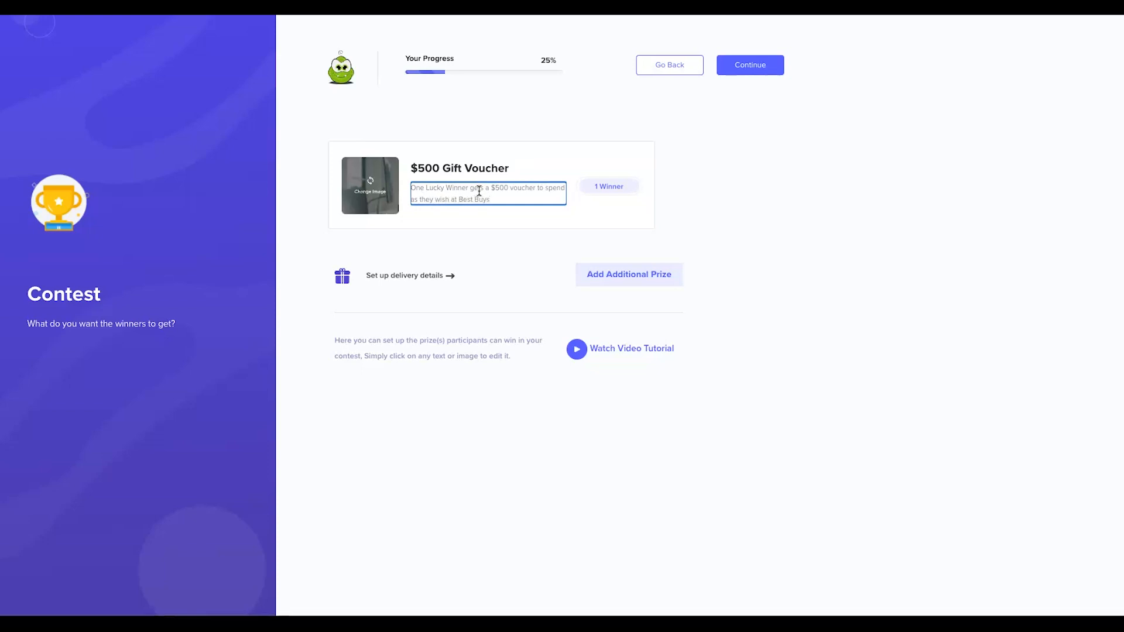
click(777, 196)
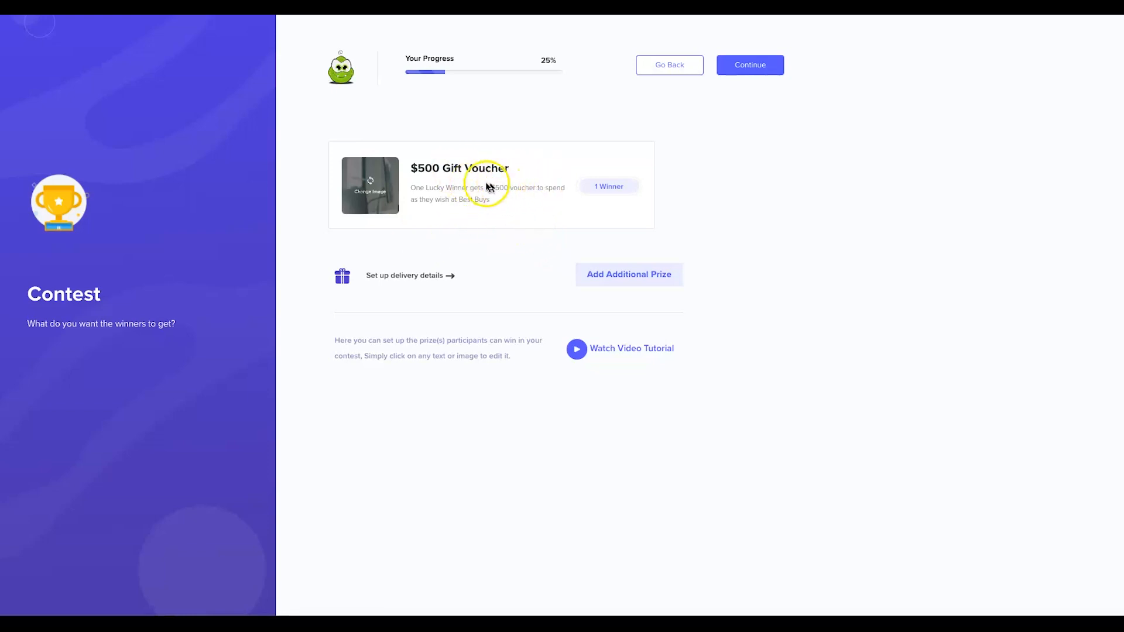
click(395, 275)
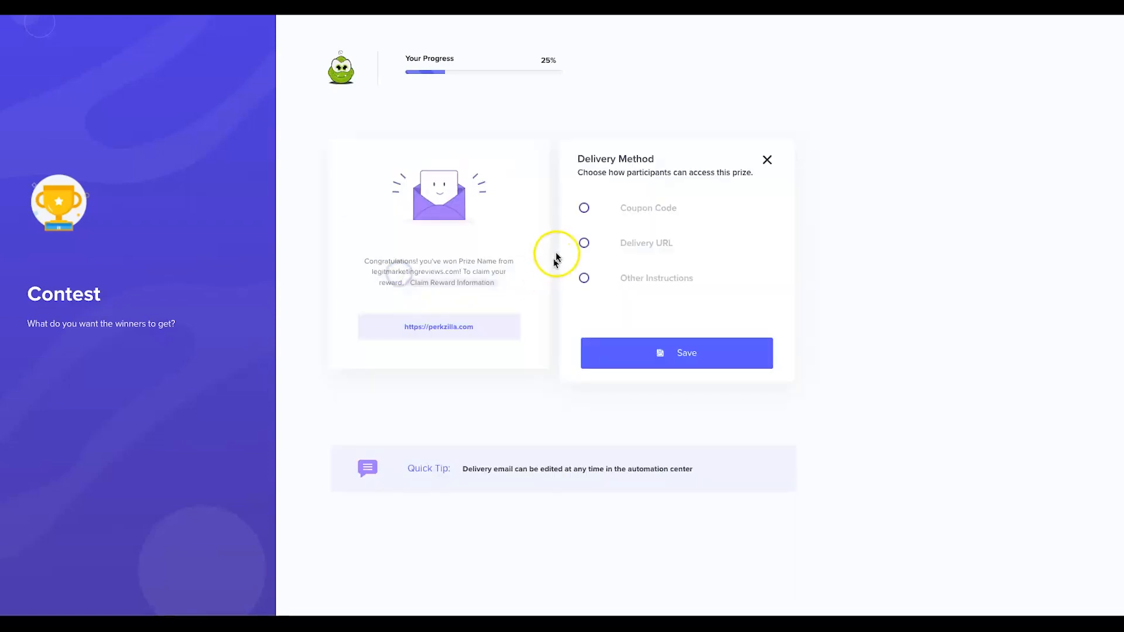
click(639, 274)
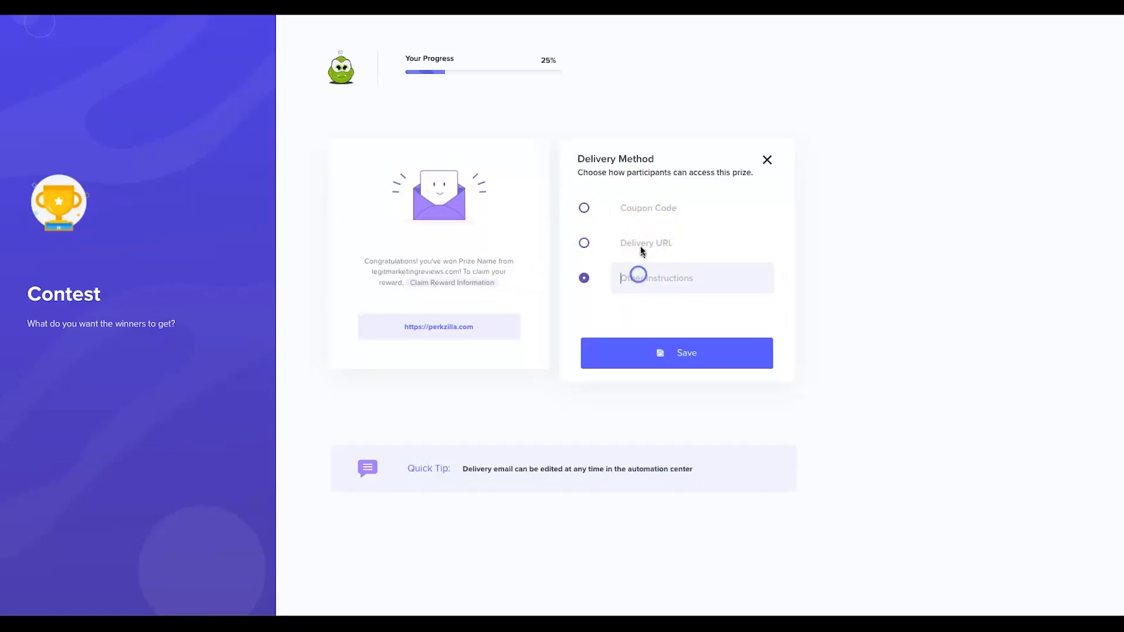
click(630, 211)
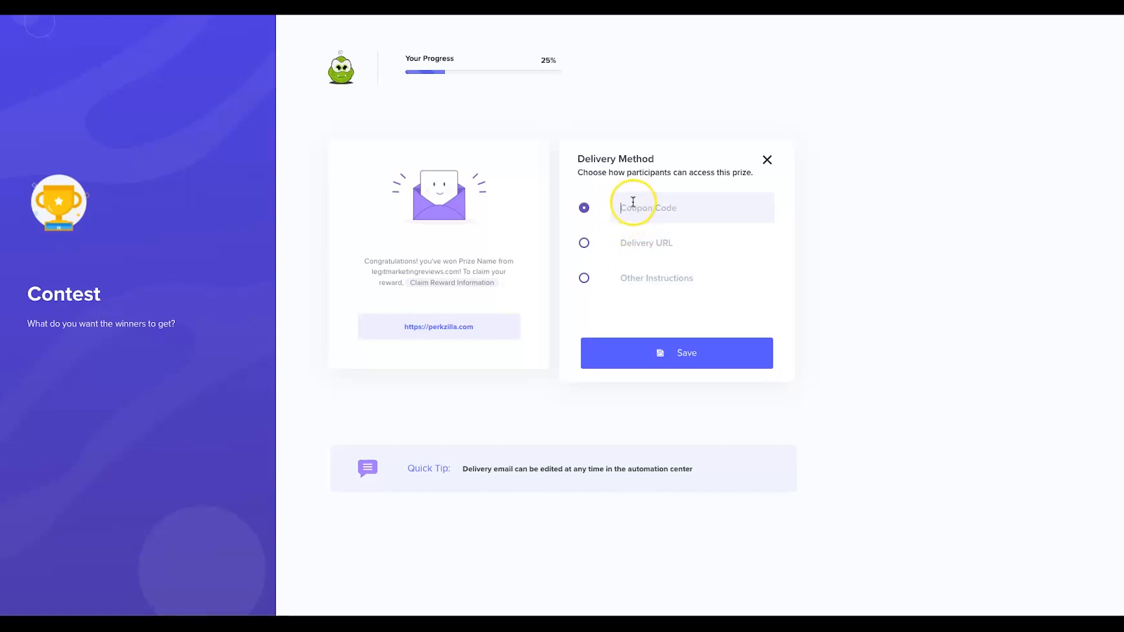
click(699, 211)
click(655, 244)
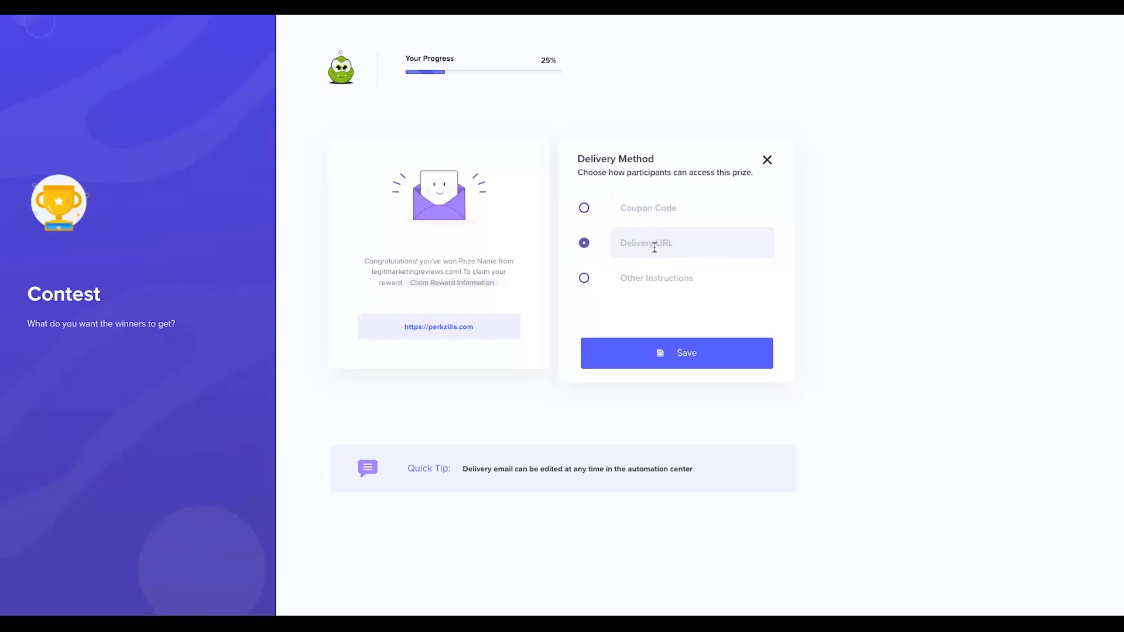
text(htt)
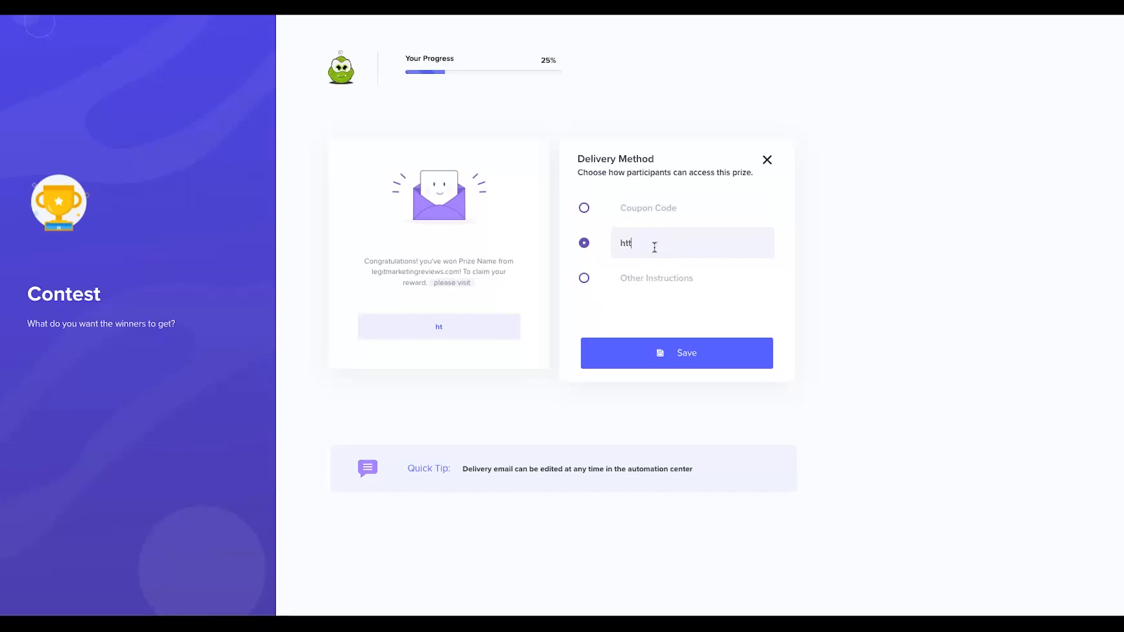
text(ps://legitmarketingreviews.com/winner)
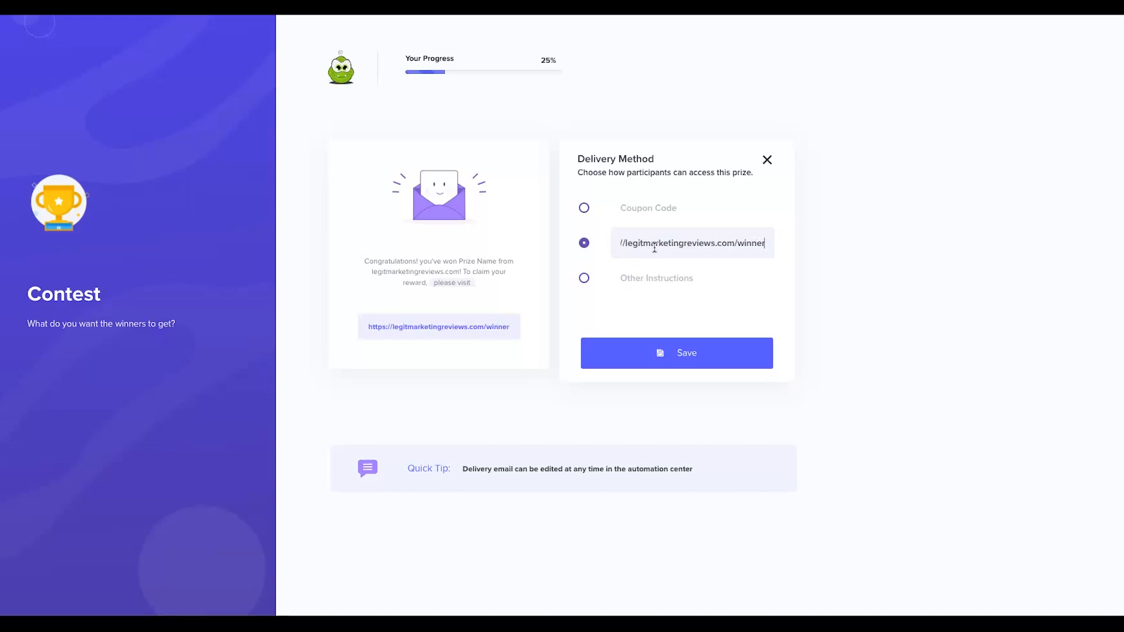
click(388, 352)
Try written instructions, then switch back to the Delivery URL option and save.
click(585, 280)
click(648, 274)
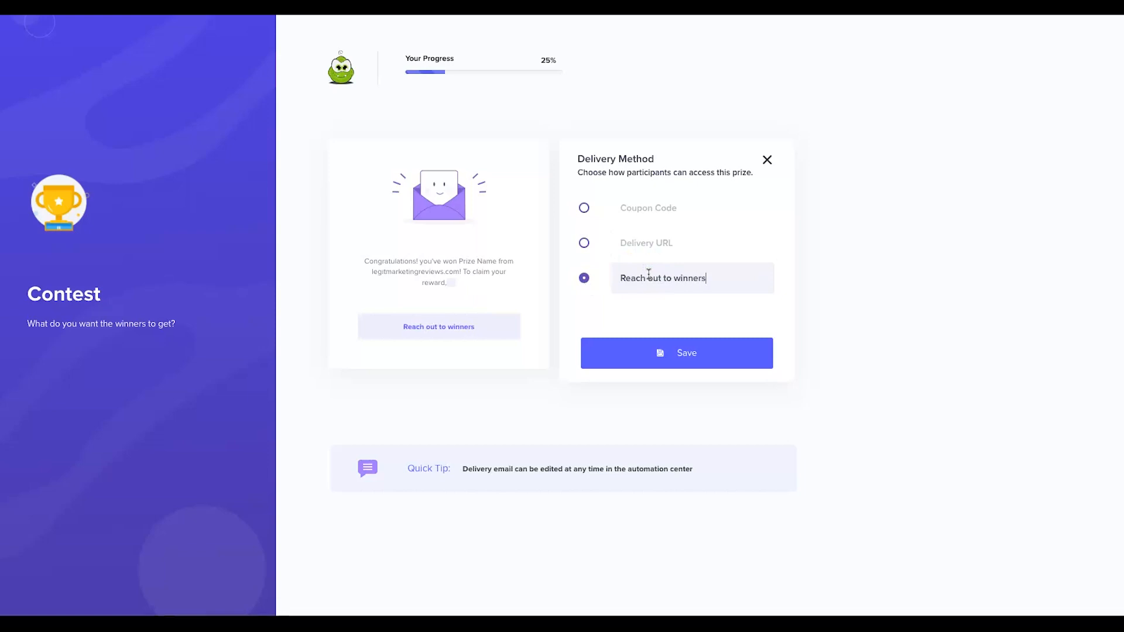
text(rketingreview)
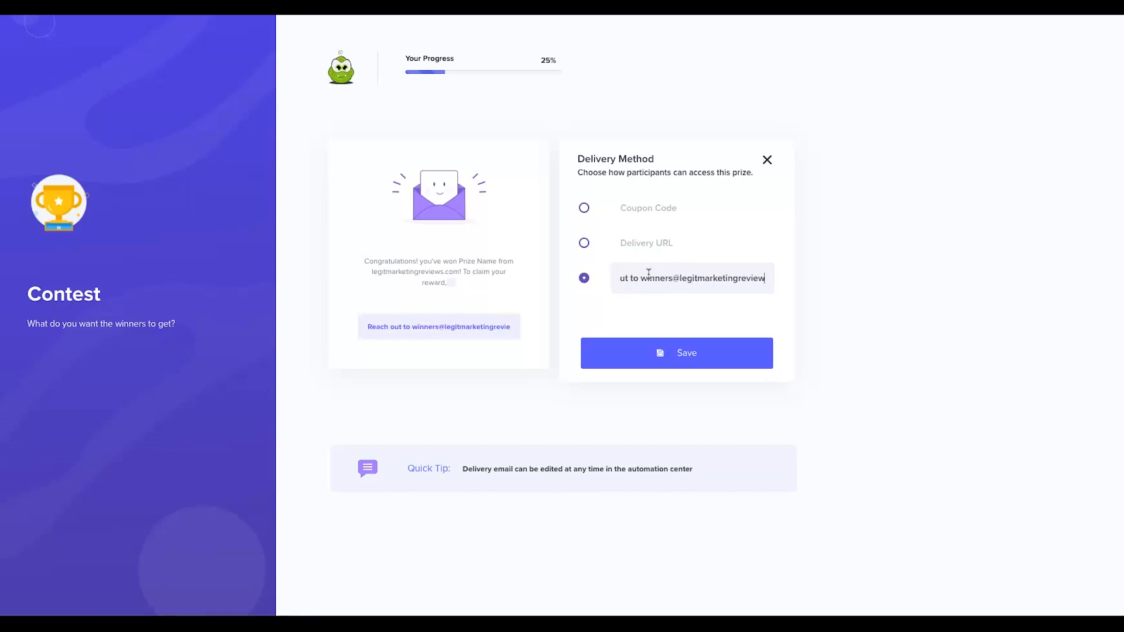
text(s.com and we)
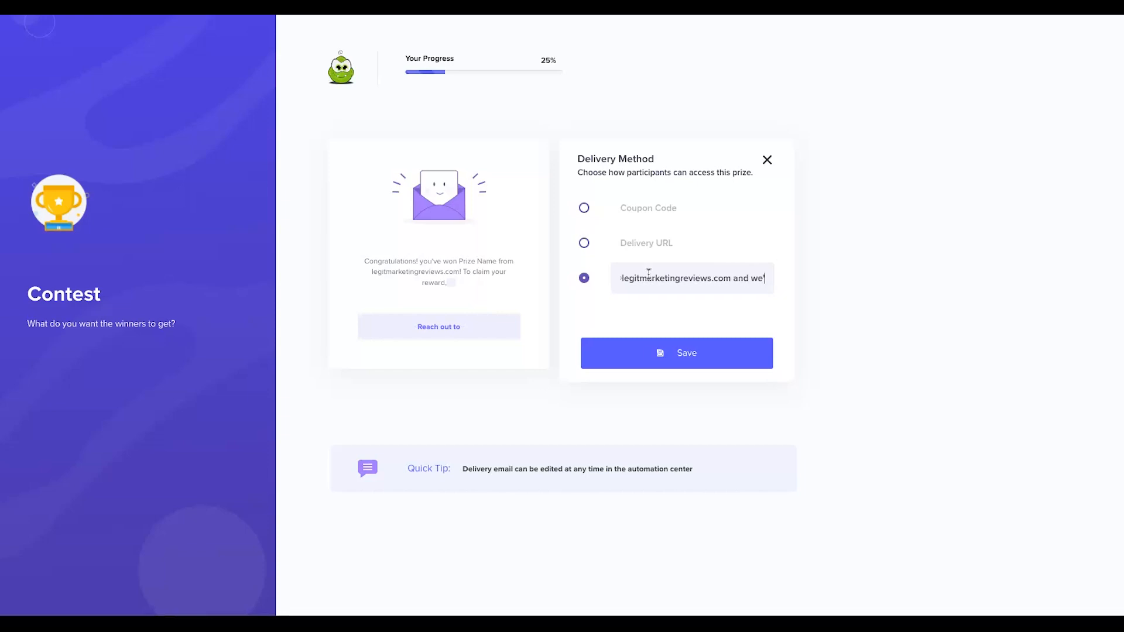
text('l send your prize)
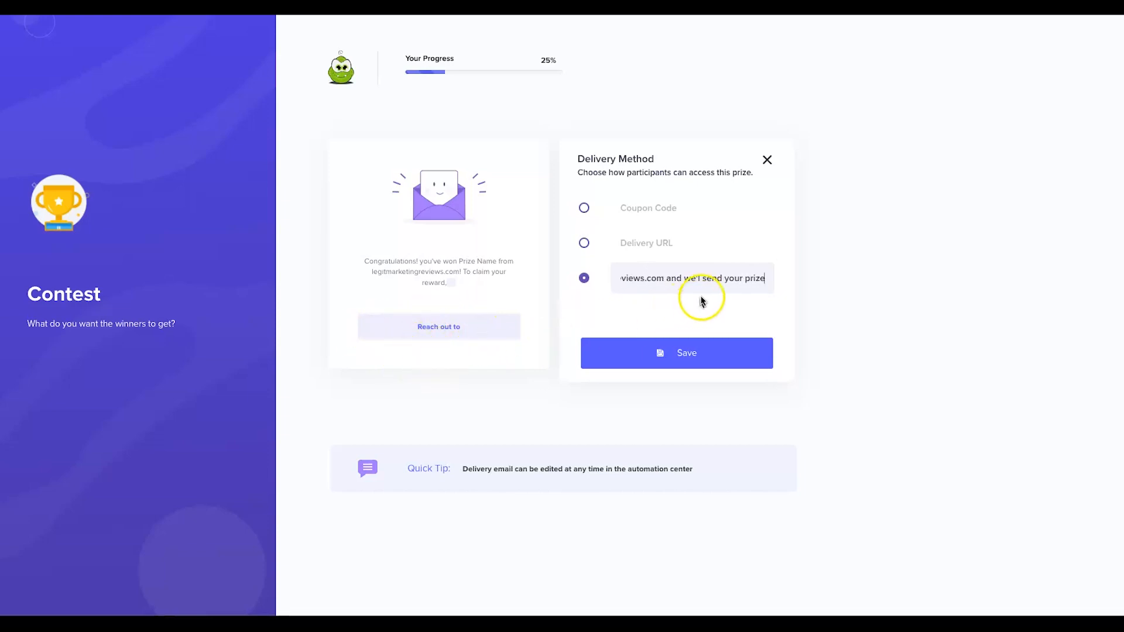
click(638, 237)
text(https://legitmarketingreviews.)
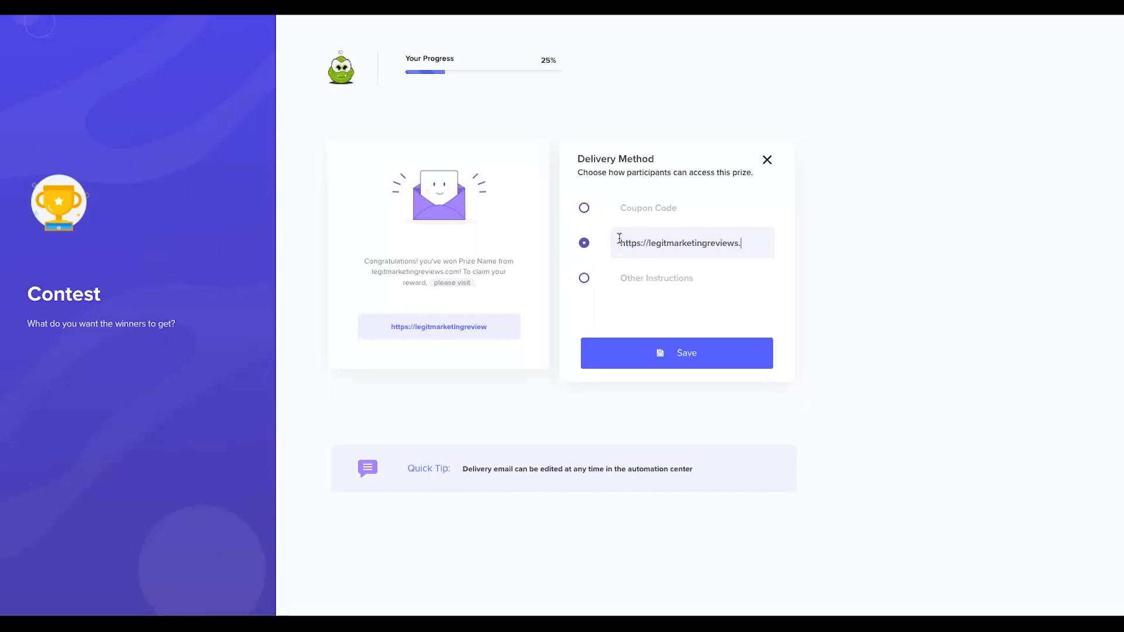
text(winner)
click(626, 244)
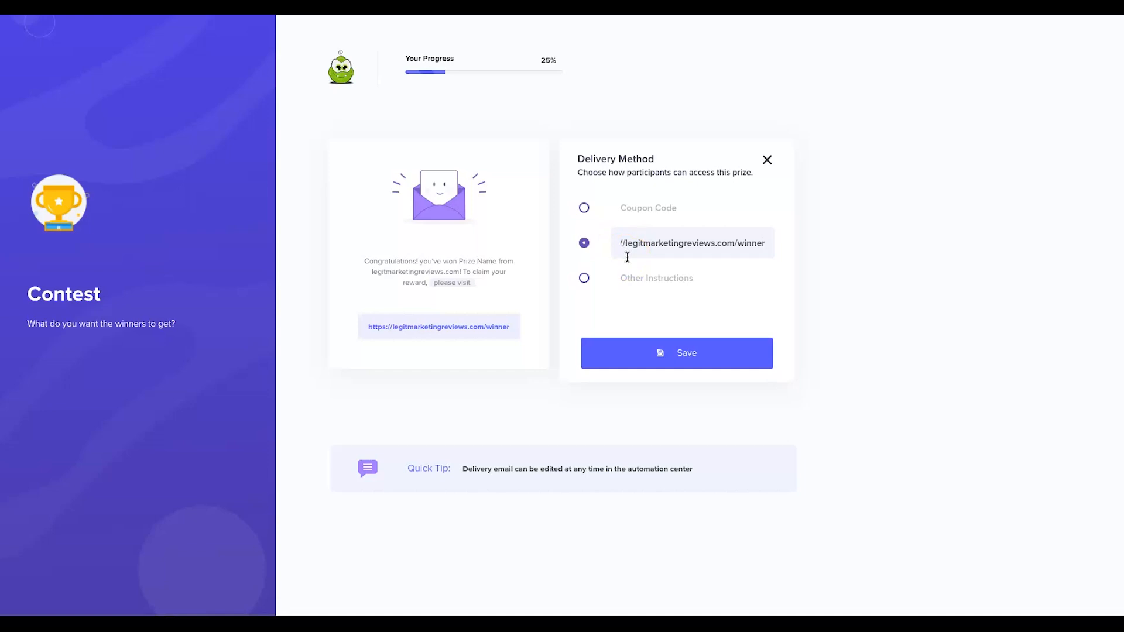
click(699, 356)
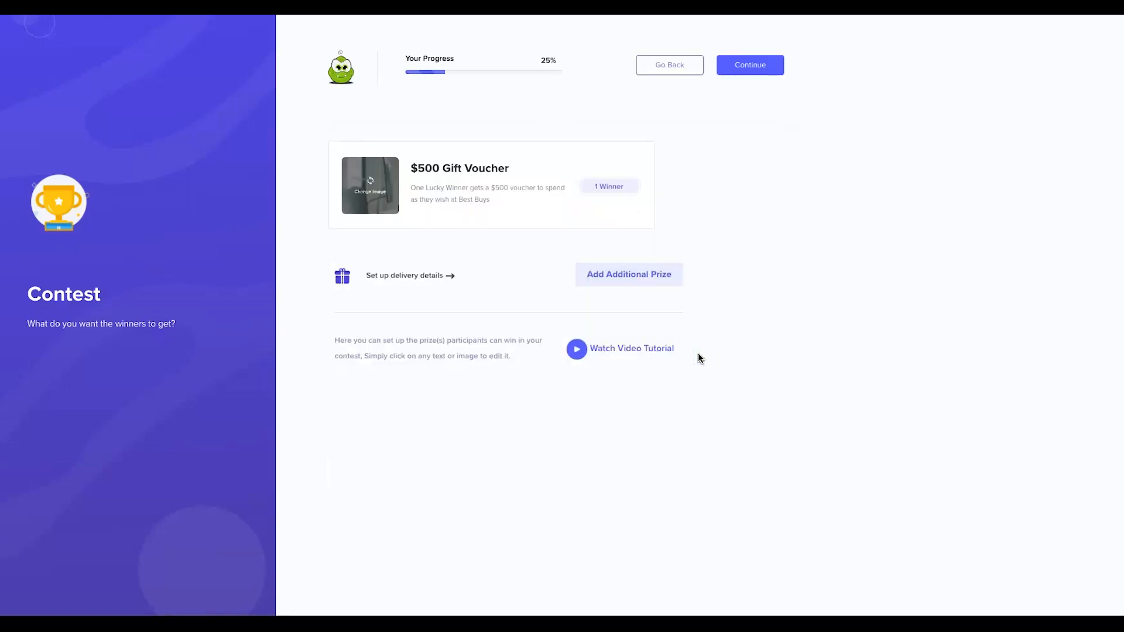
Add a second prize, start naming it $10, compare it with Prize 1, then delete it.
click(426, 401)
click(631, 277)
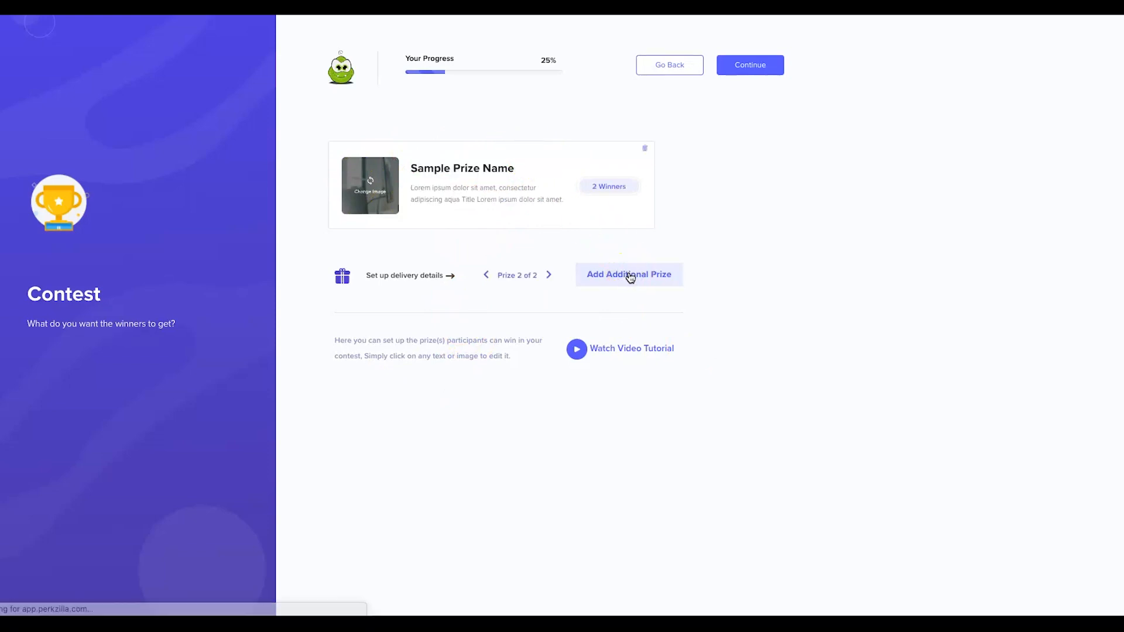
click(450, 162)
text($100 Gift Voucher)
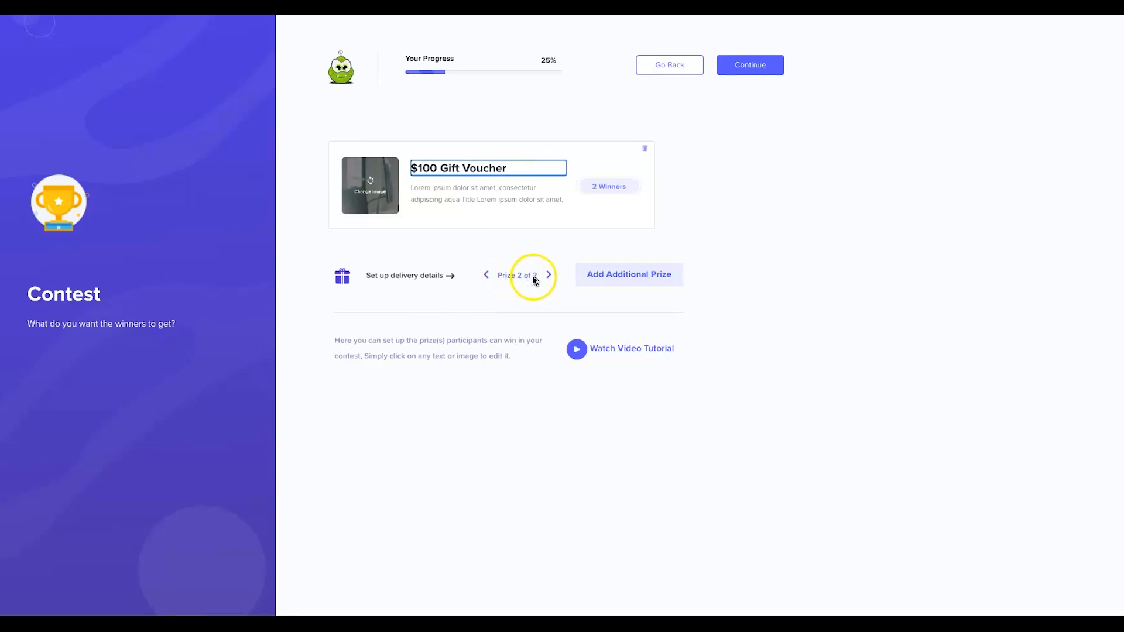
click(487, 273)
click(550, 275)
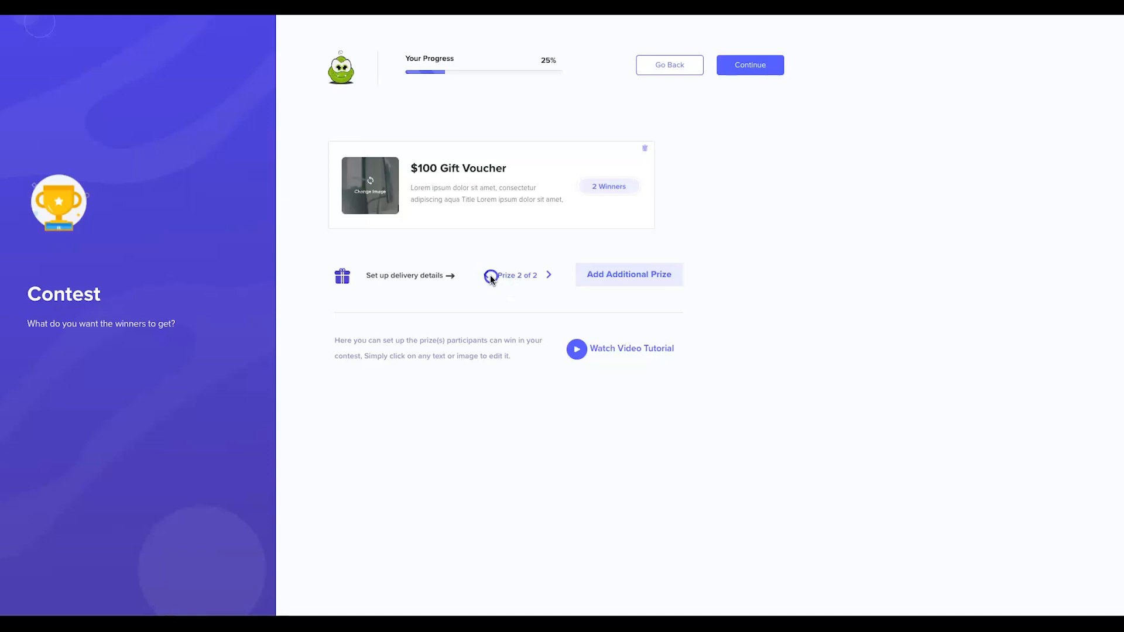
click(487, 275)
click(549, 275)
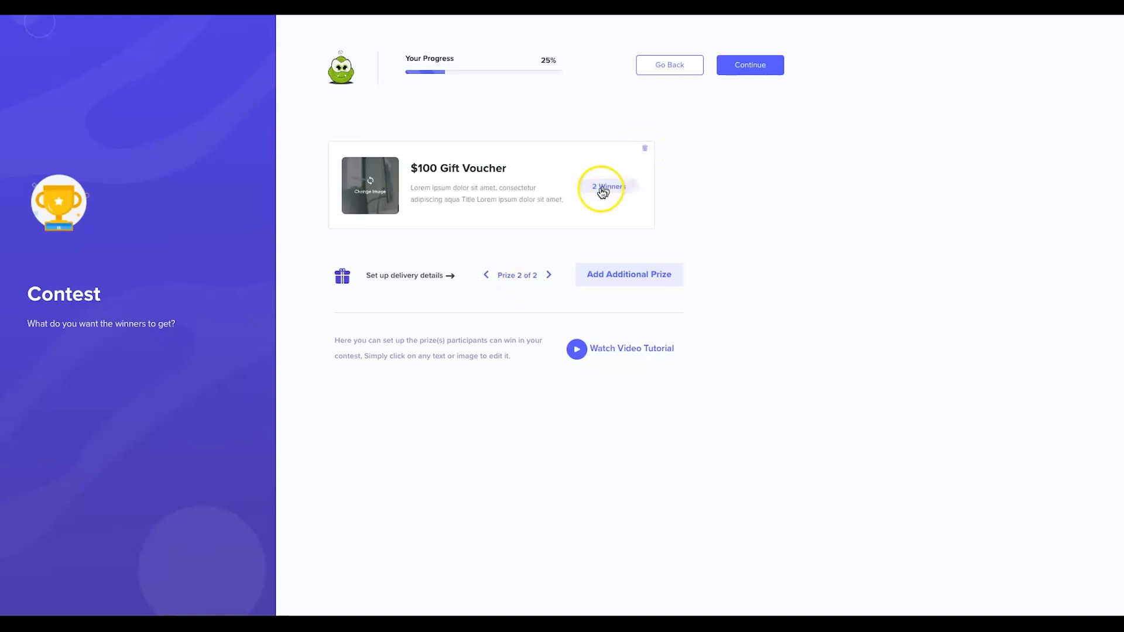
click(648, 154)
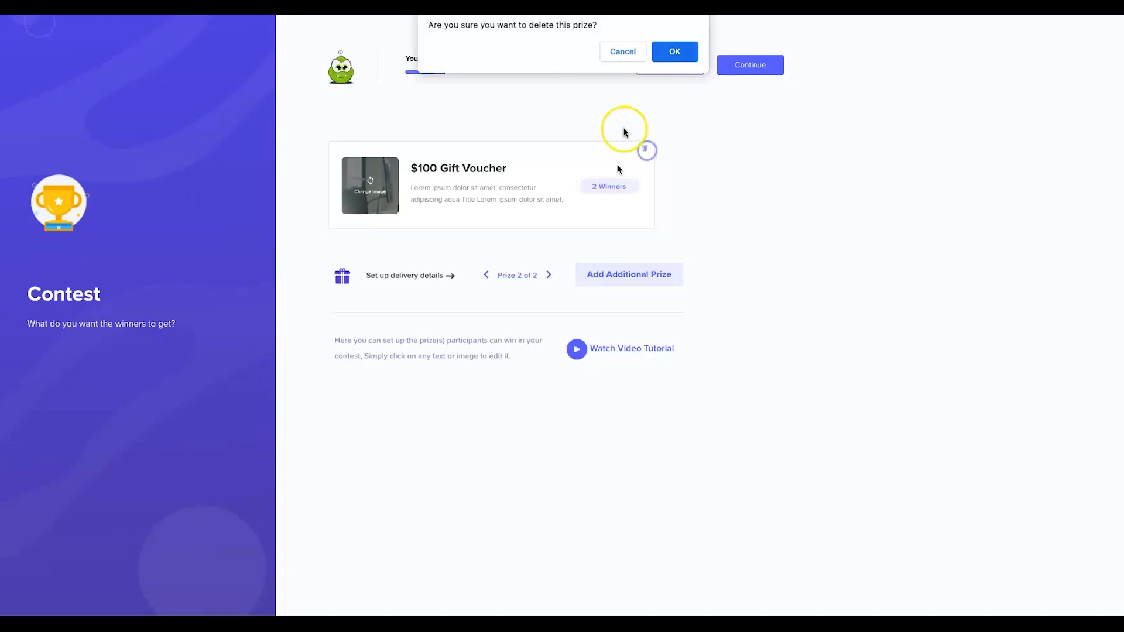
click(662, 51)
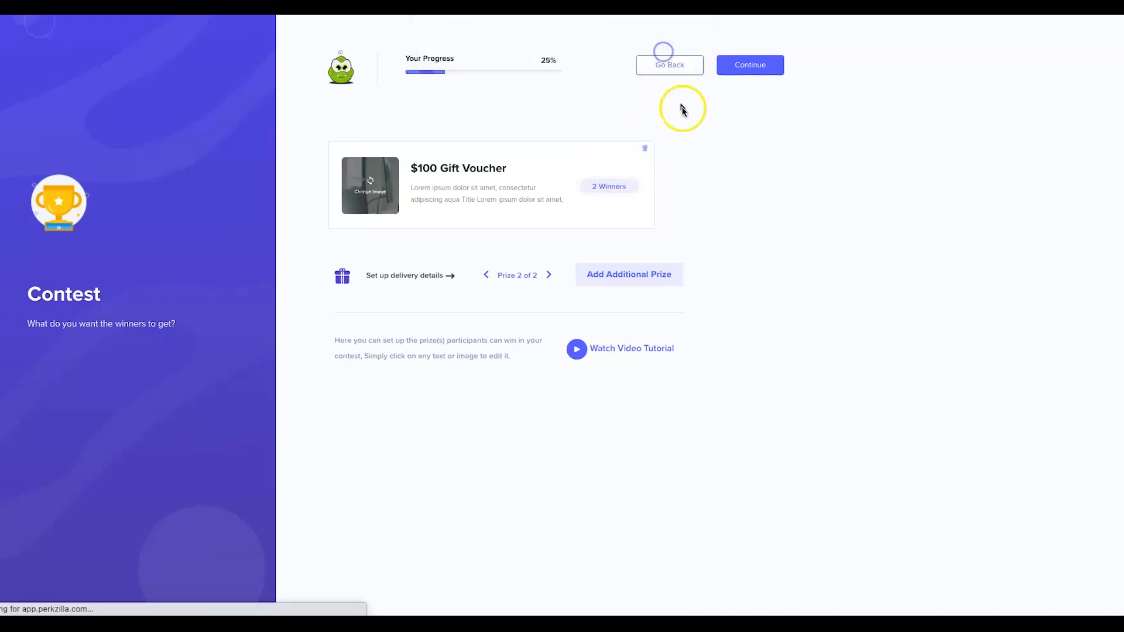
Return to the $500 Gift Voucher and save its link-based delivery method.
click(485, 276)
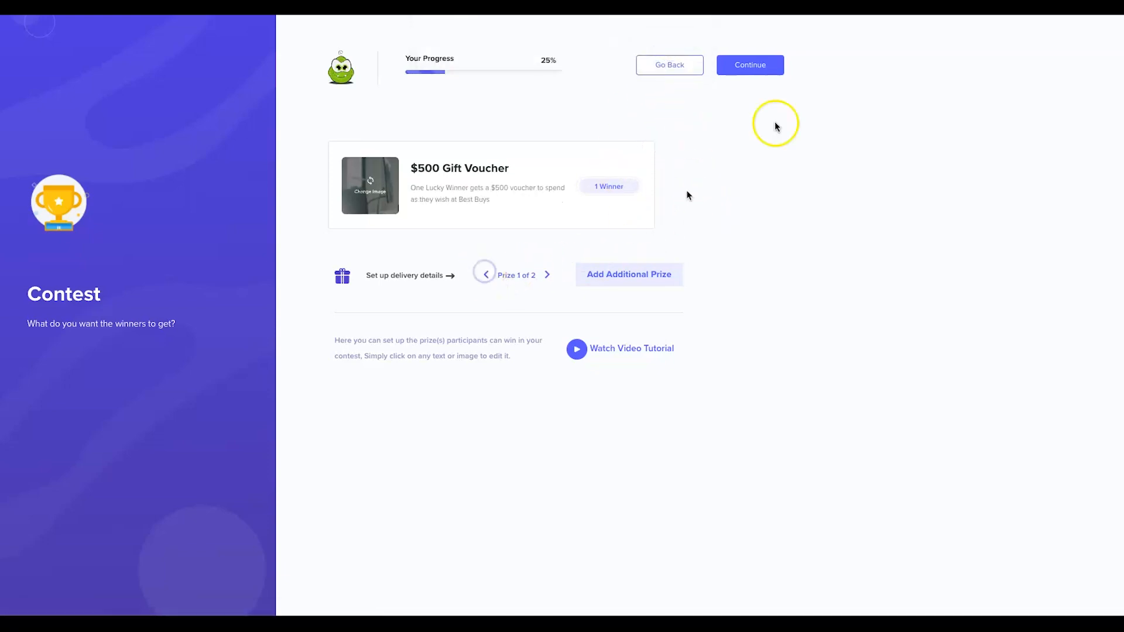
click(753, 69)
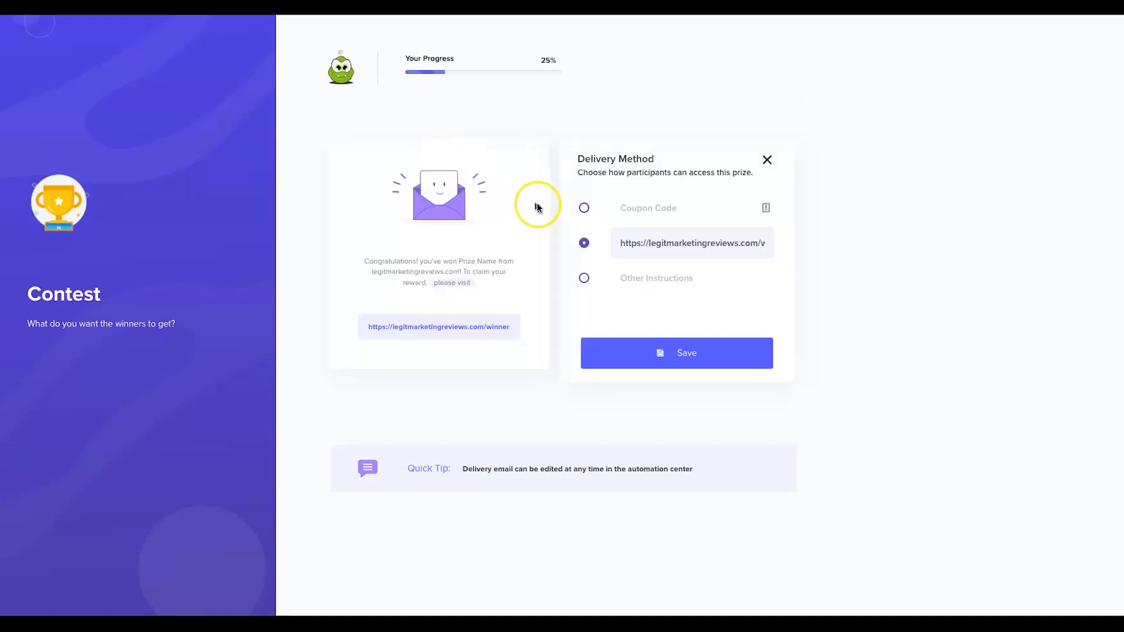
click(757, 346)
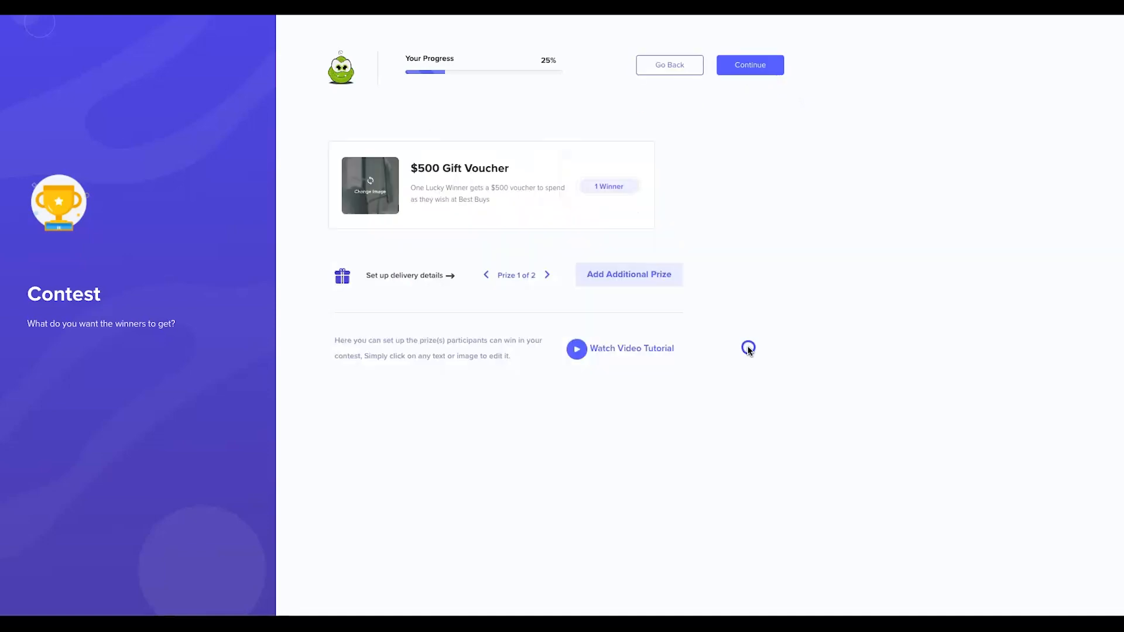
Continue to the winner-selection step and choose the 'Based on Leaderboard' option.
click(746, 65)
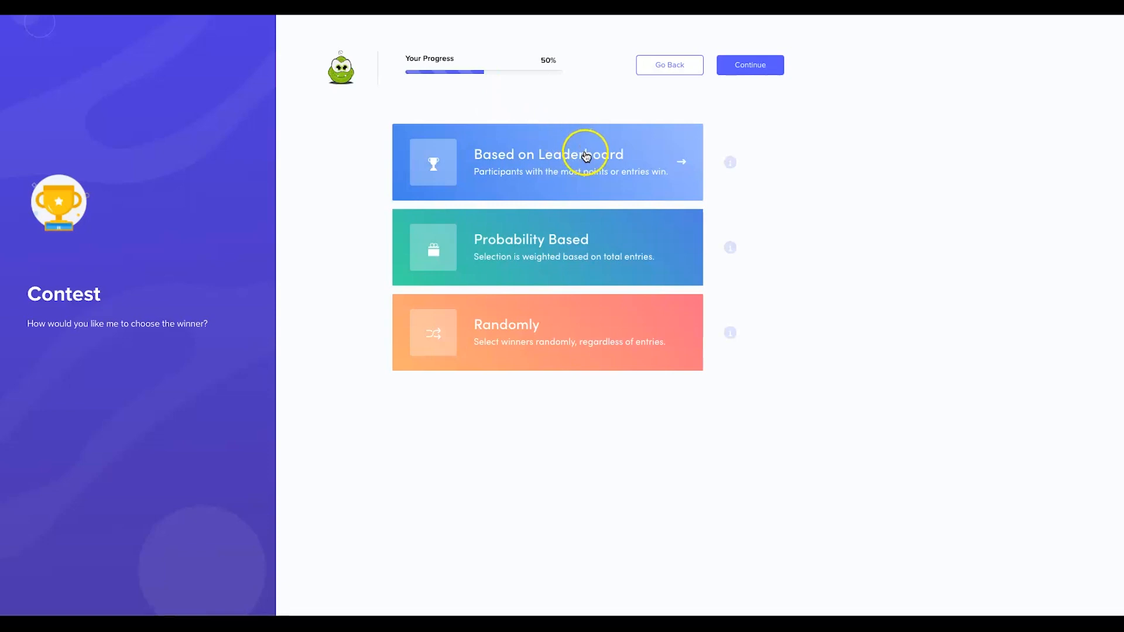
click(567, 170)
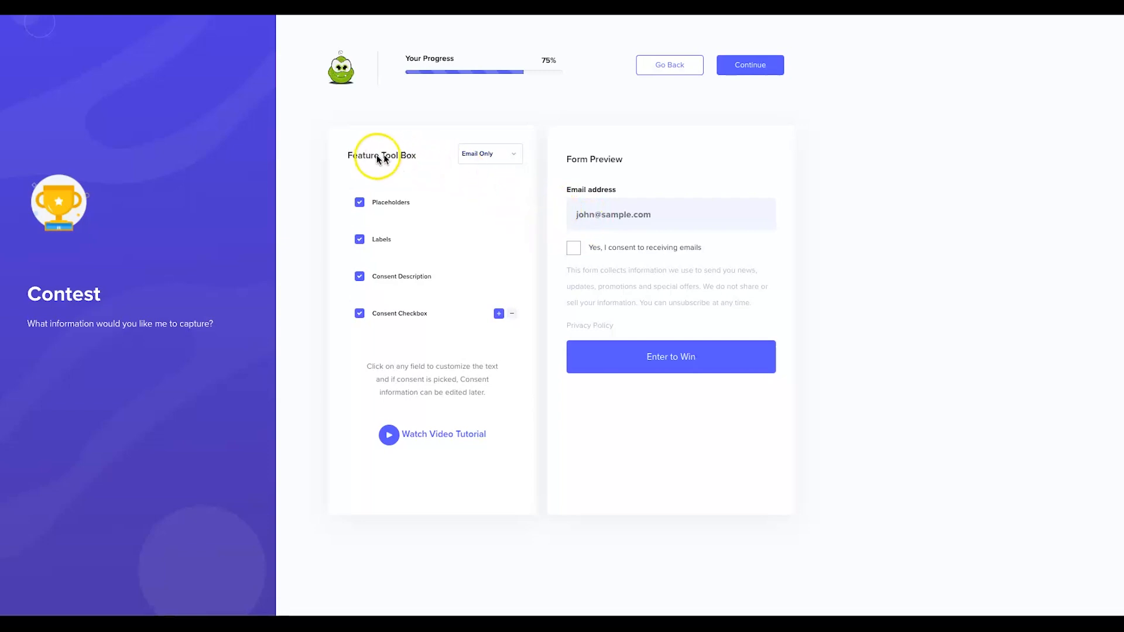
Set the name fields to Split Name and edit the First Name placeholder.
click(484, 166)
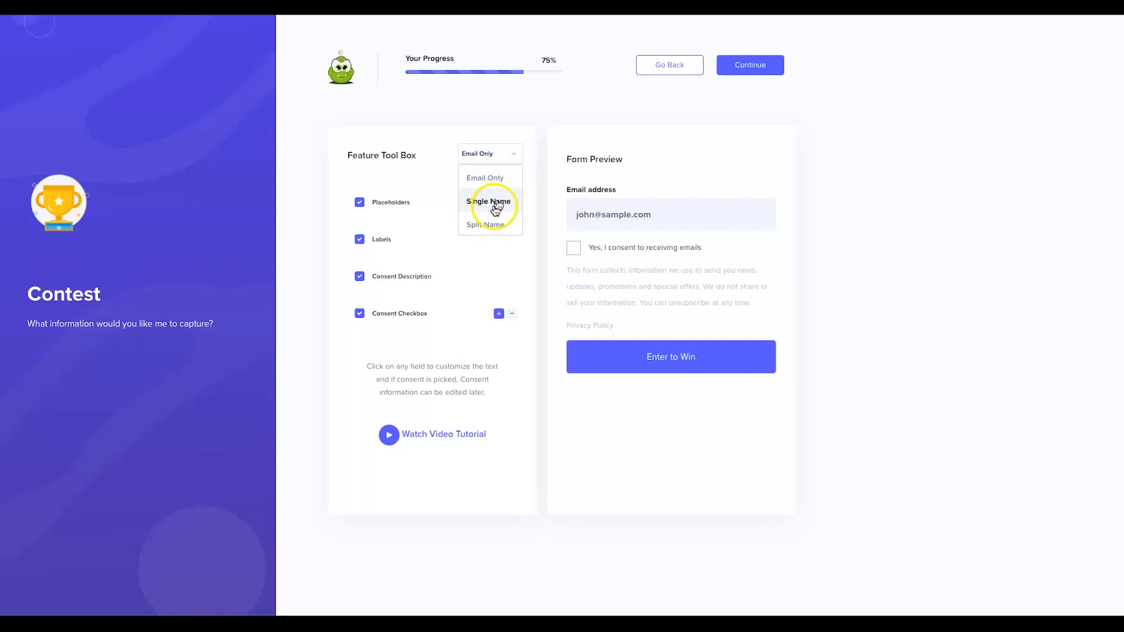
click(481, 226)
click(582, 206)
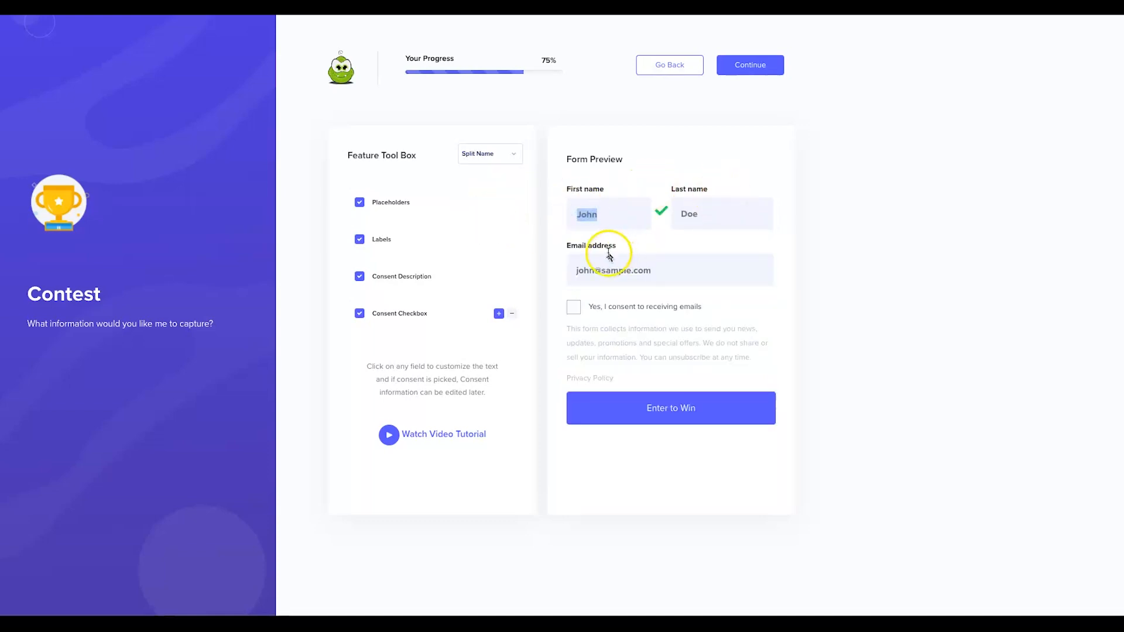
click(510, 242)
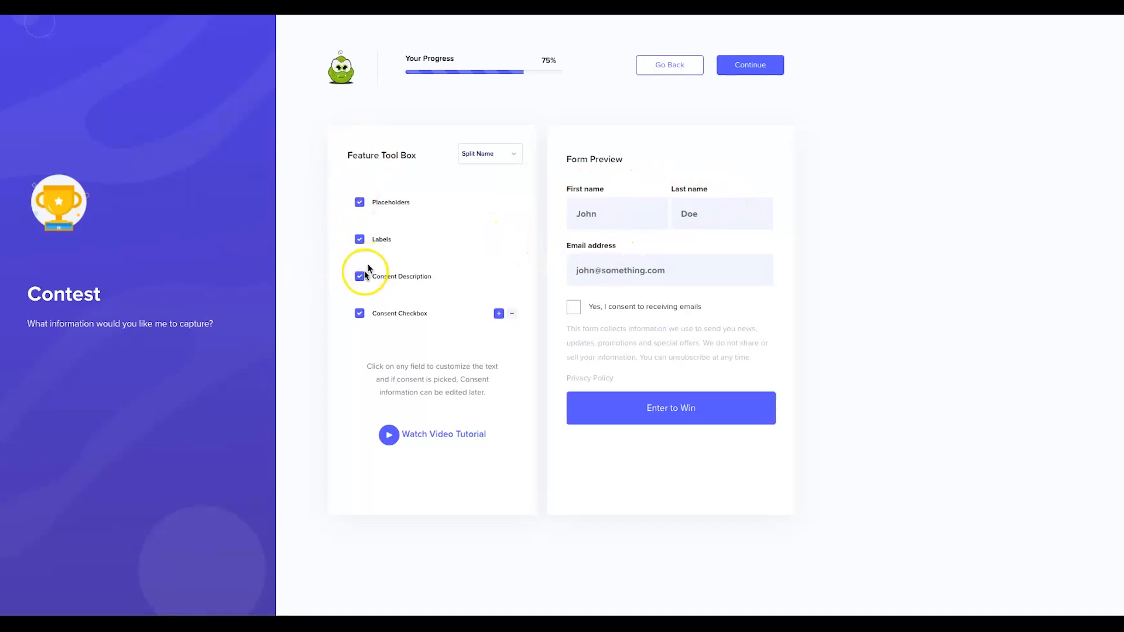
click(359, 203)
click(360, 203)
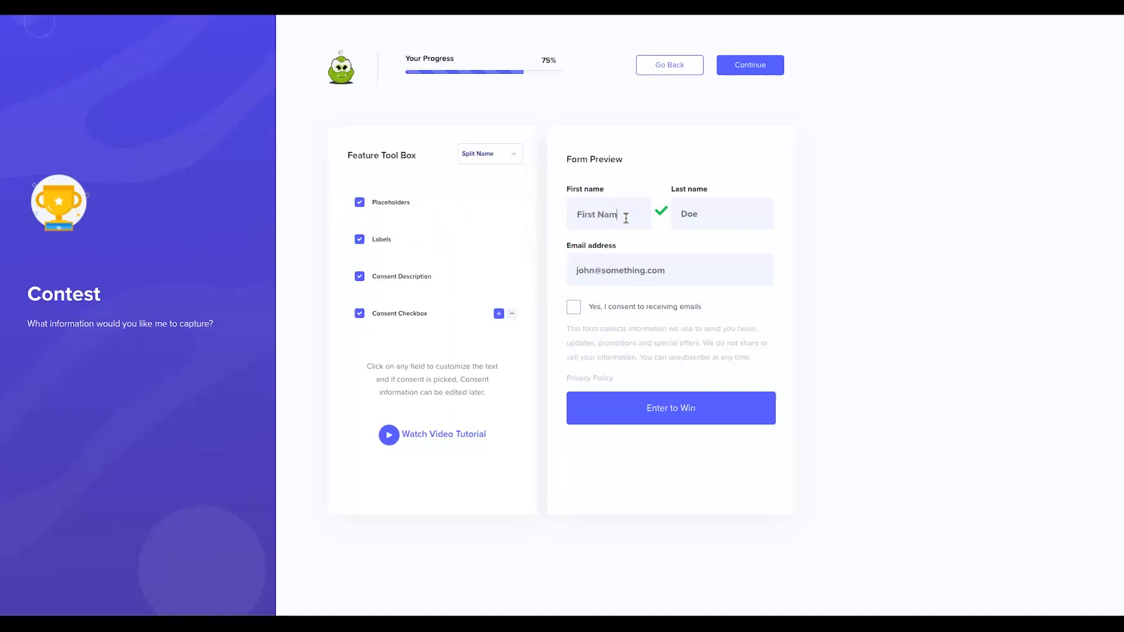
click(720, 223)
text(Last Name)
click(690, 256)
text(your)
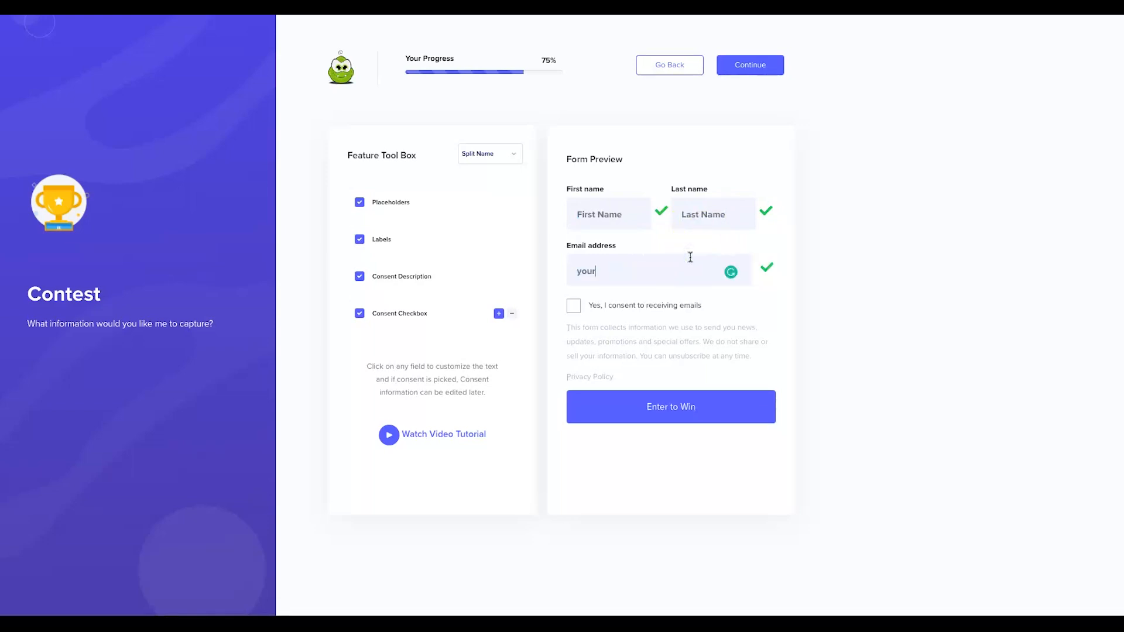
text(@emailaddress.com)
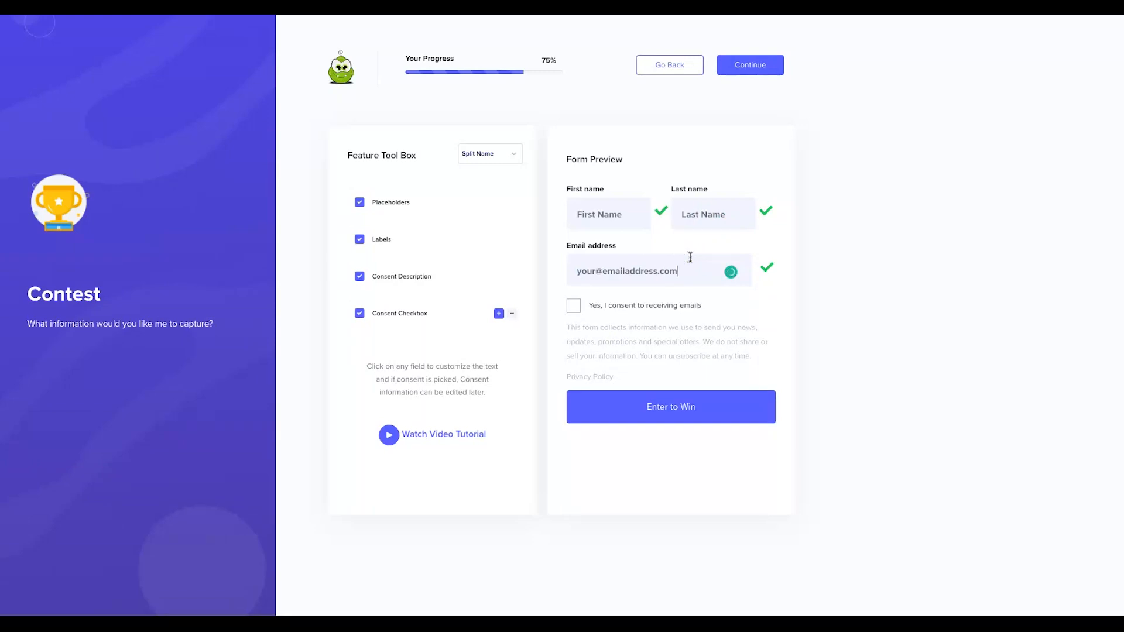
click(931, 286)
Finish the wizard and close the Congratulations popup, revealing Signup, Every Visitor and Refer a Friend actions.
click(759, 67)
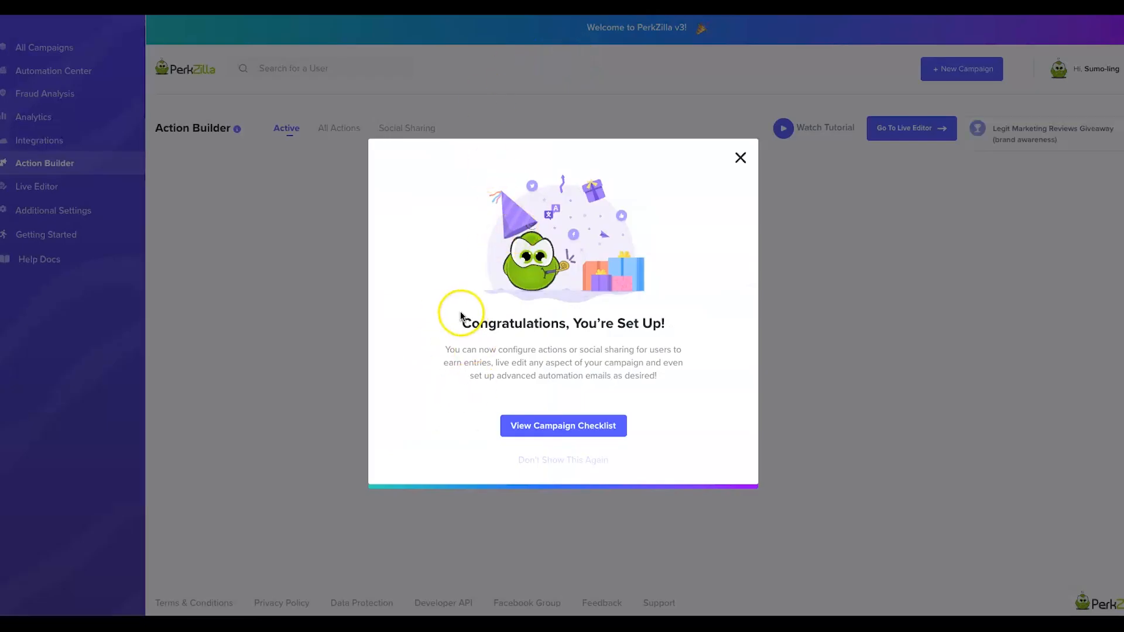
click(740, 157)
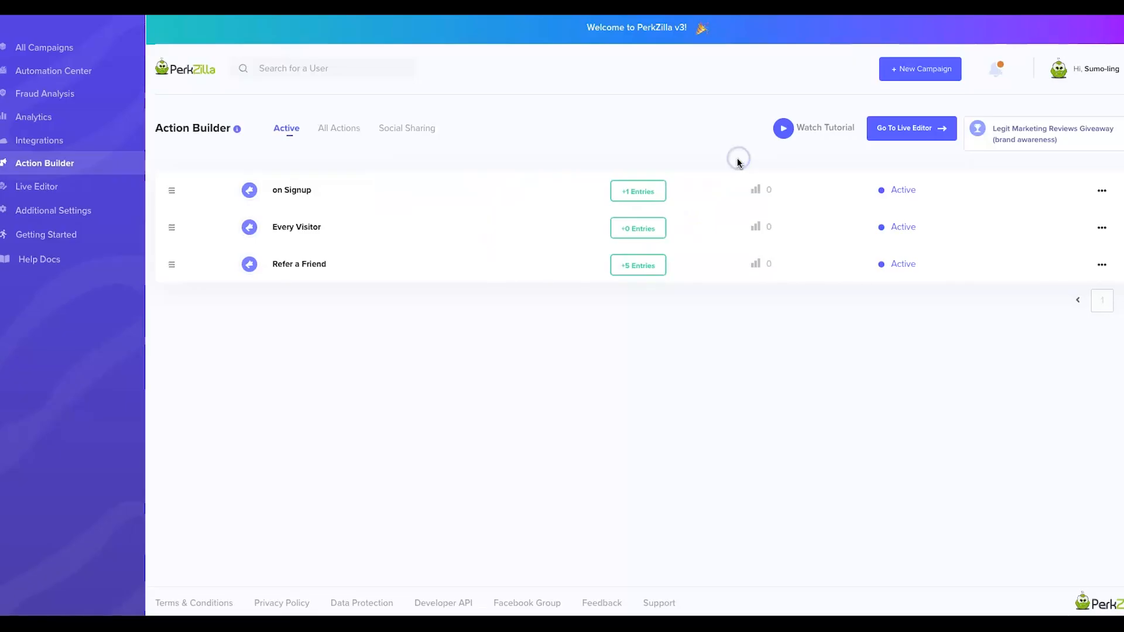
click(879, 381)
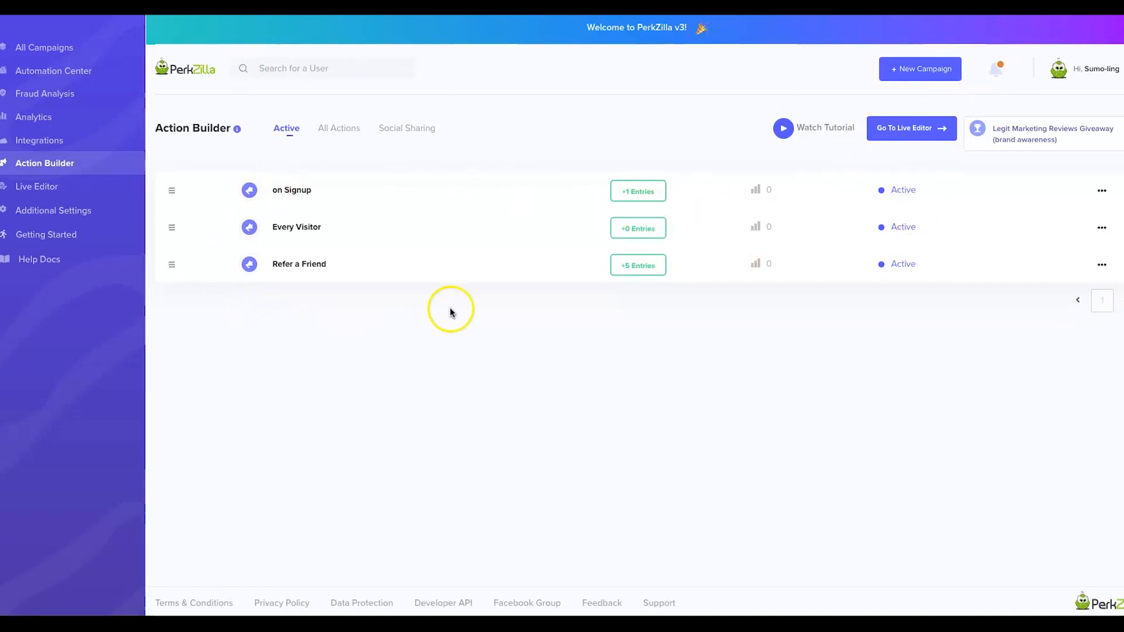
In the Live Editor, preview the signup form, email confirmation and welcome screens.
click(912, 133)
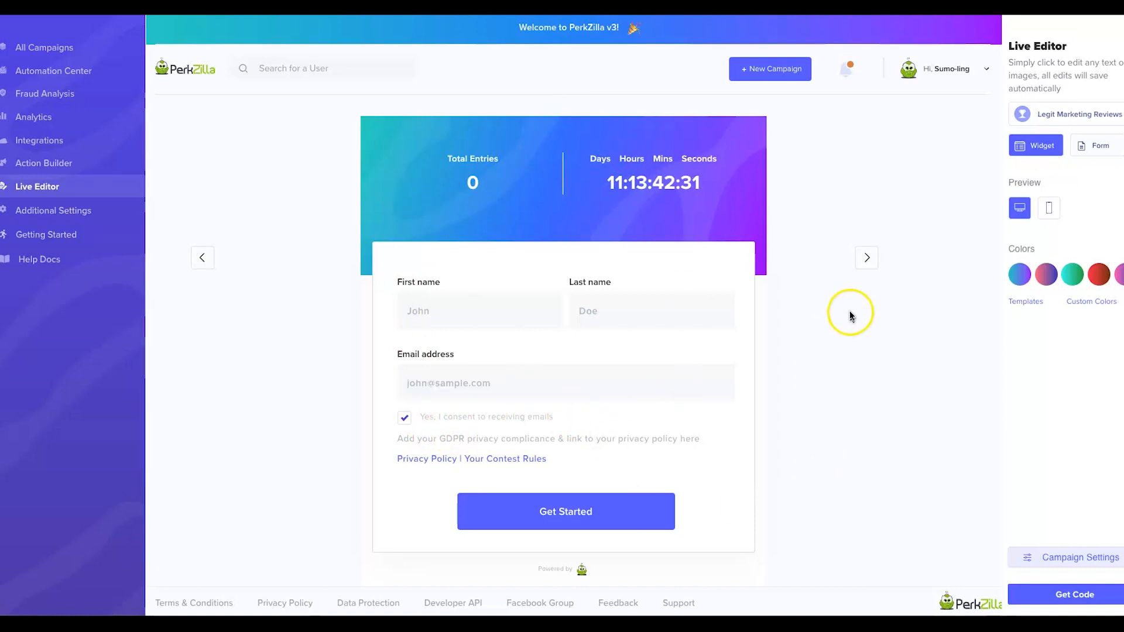
click(867, 257)
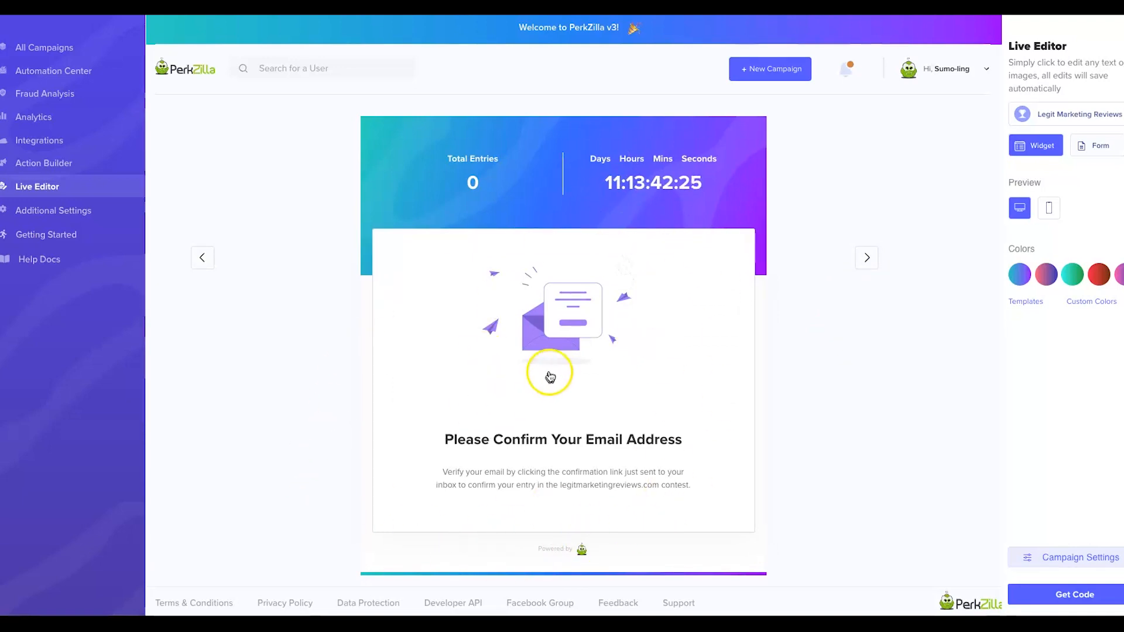
click(865, 259)
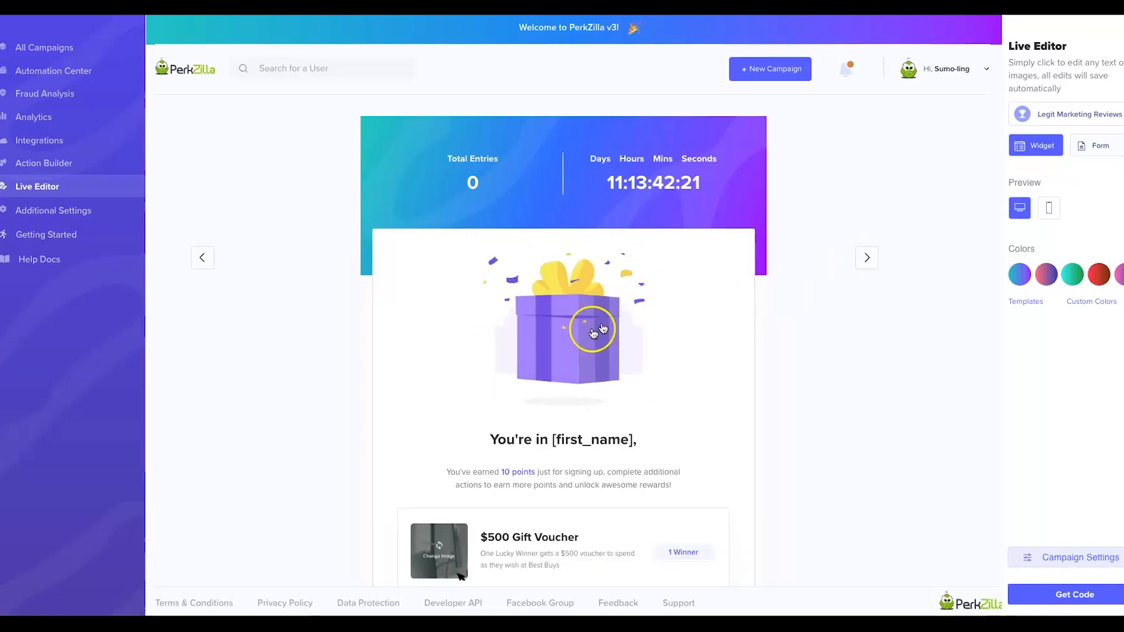
scroll(603, 316, down, 1)
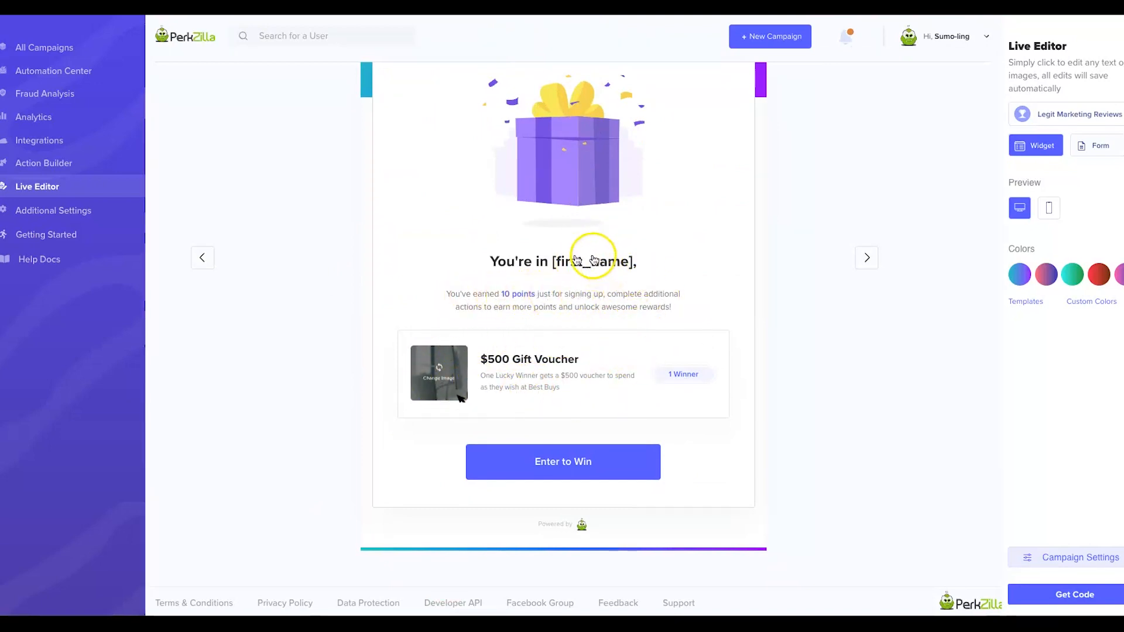
scroll(741, 302, up, 3)
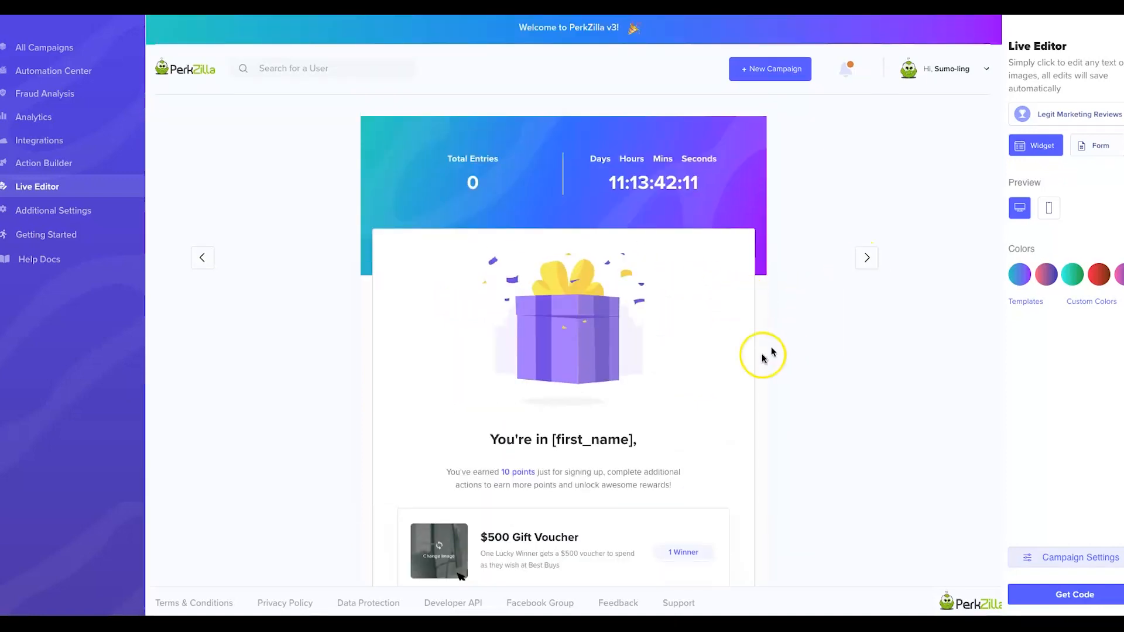
scroll(760, 353, down, 2)
Preview the dashboard, leaderboard, prizes and unsubscribe screens, return to signup, then go to All Campaigns.
click(867, 258)
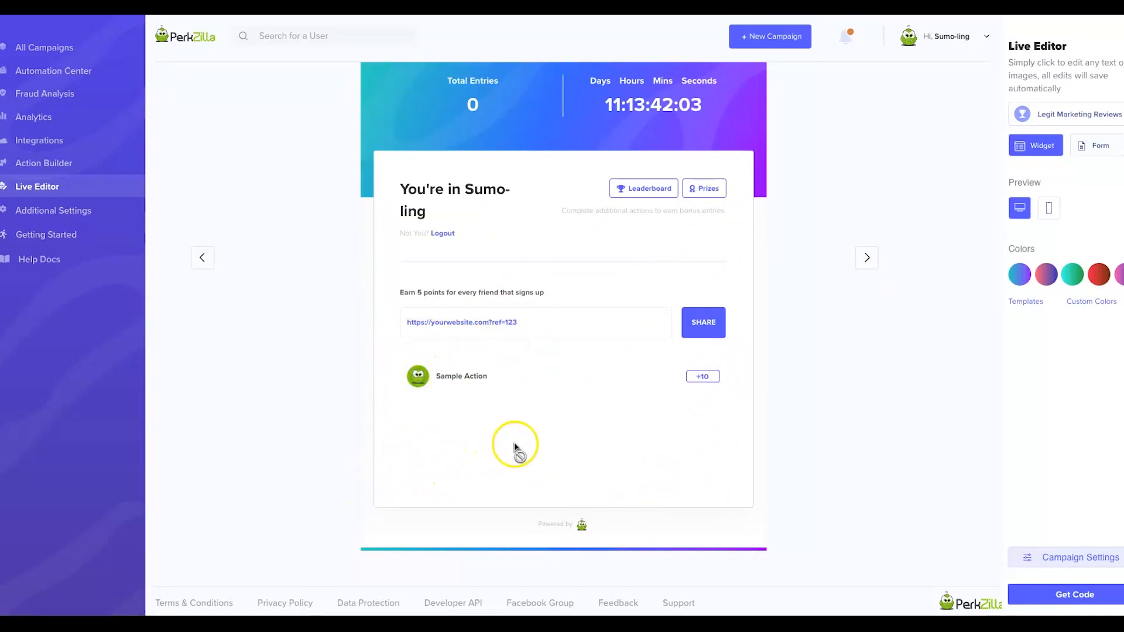
click(866, 258)
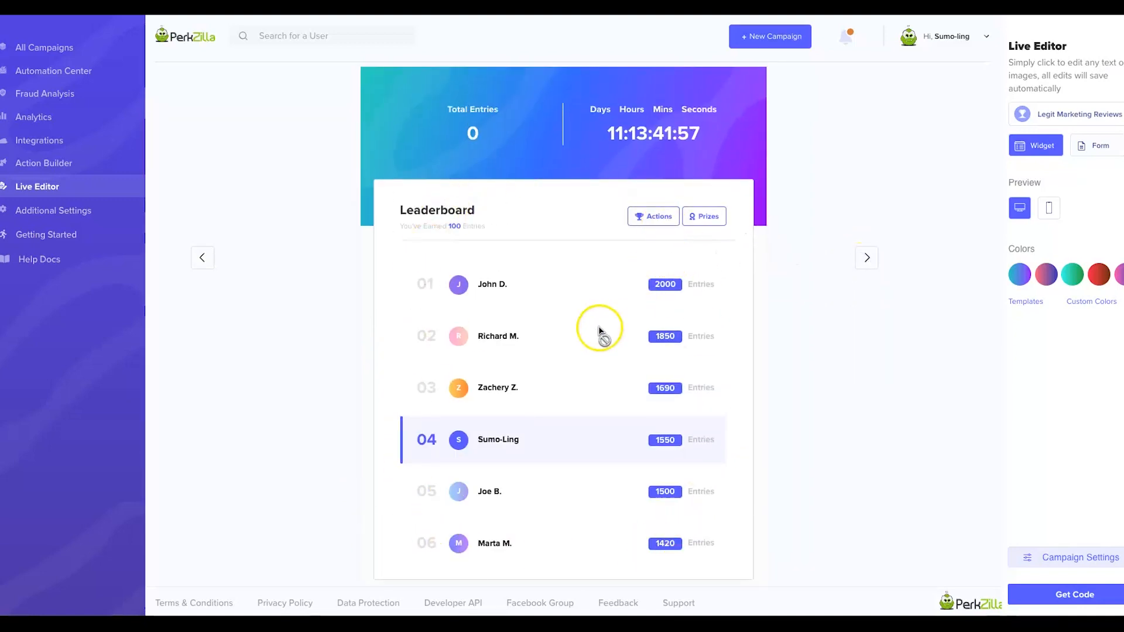
click(869, 256)
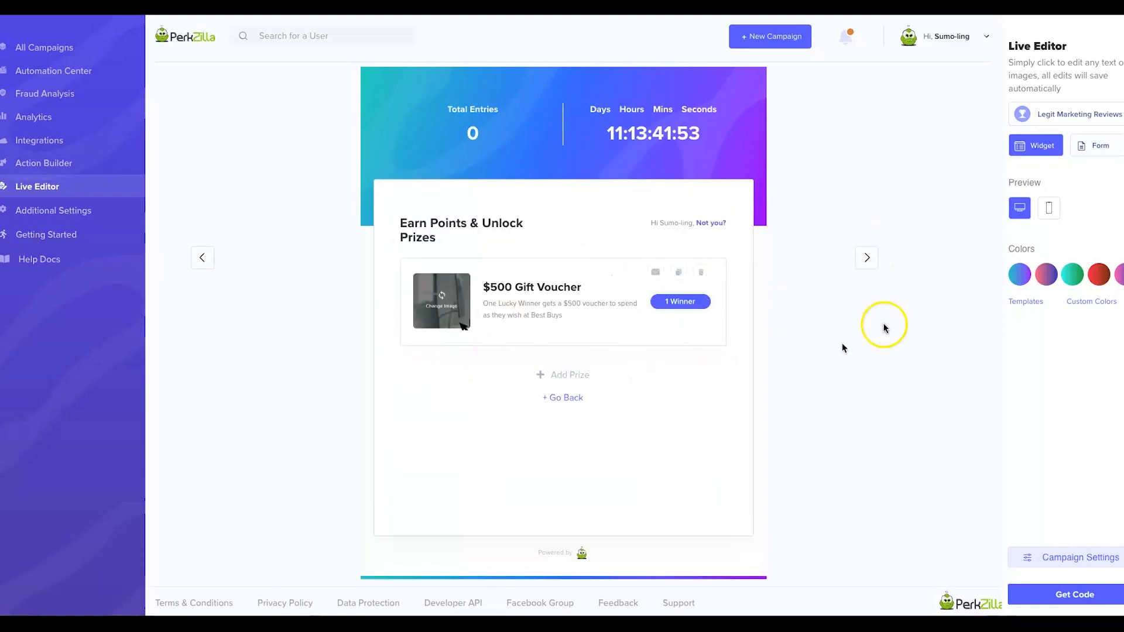
click(867, 257)
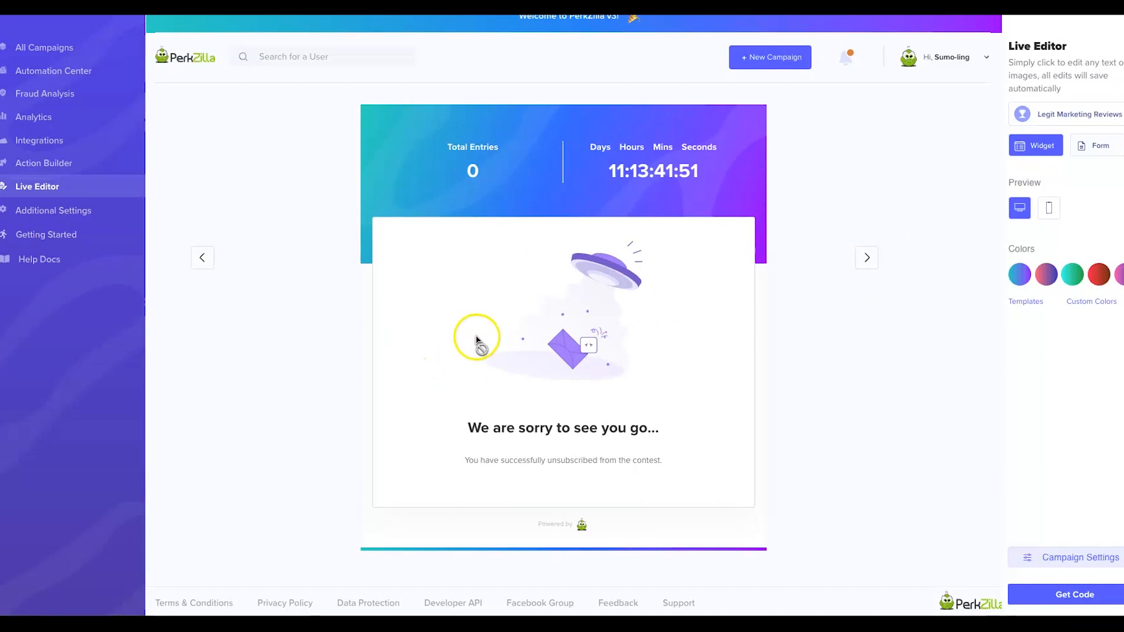
click(209, 260)
click(208, 260)
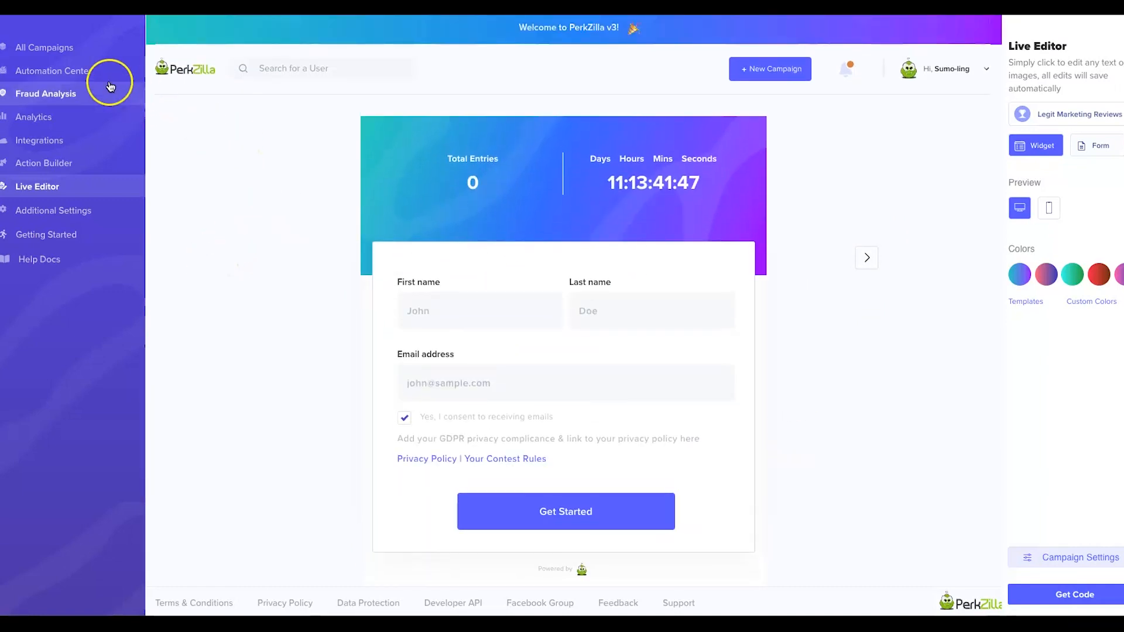
click(65, 49)
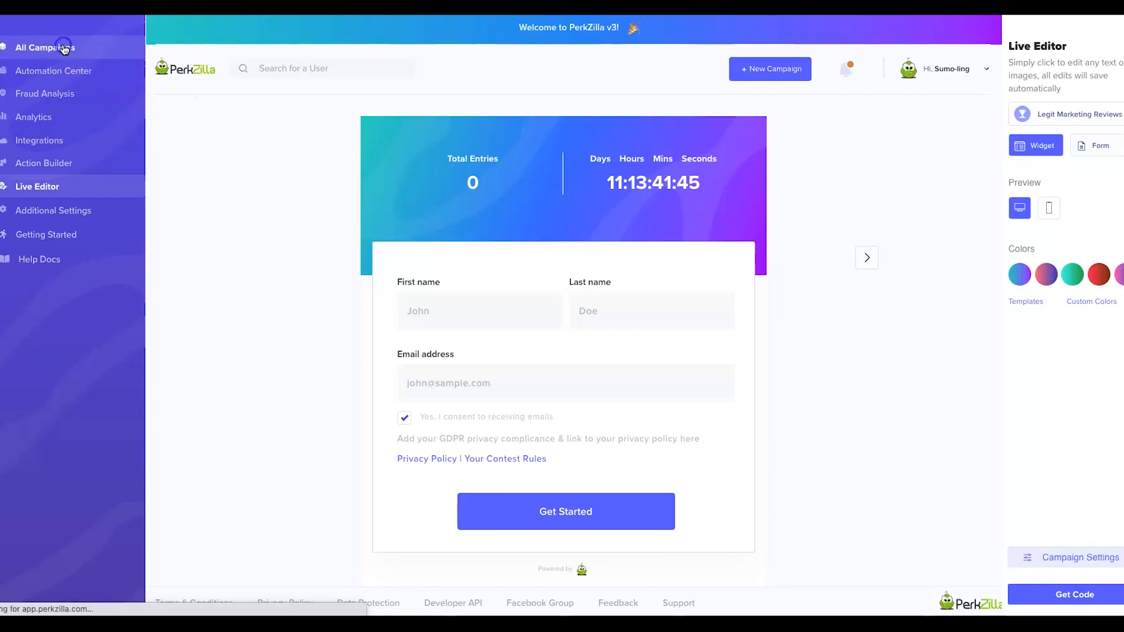
Open the campaign's Action Builder and switch from Social Sharing to the All Actions catalogue.
mouse_move(202, 264)
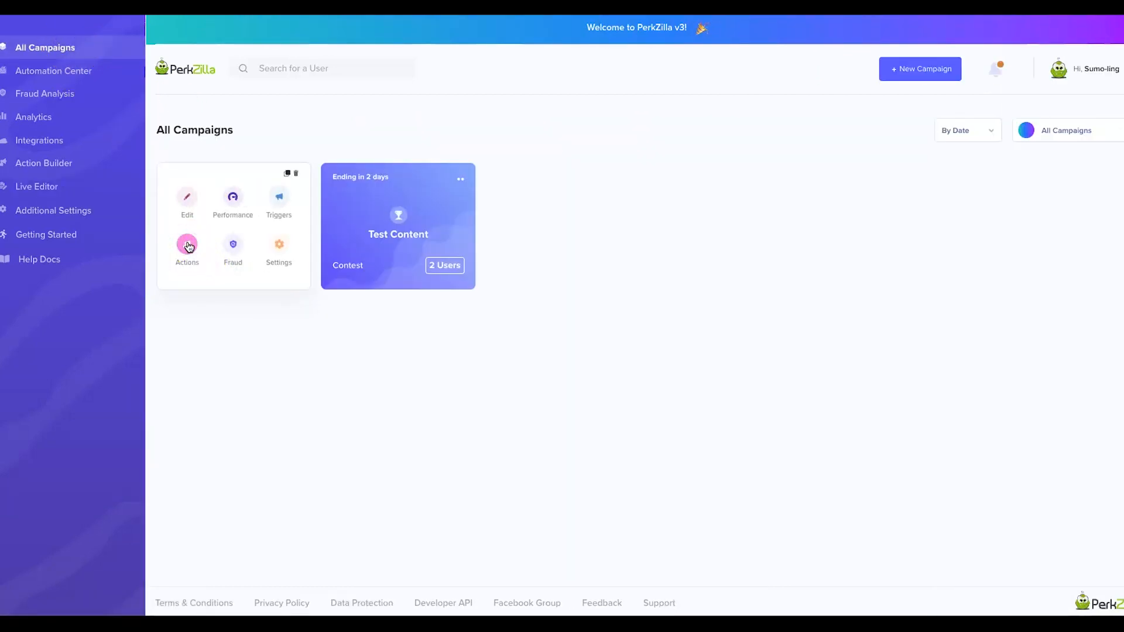
click(188, 246)
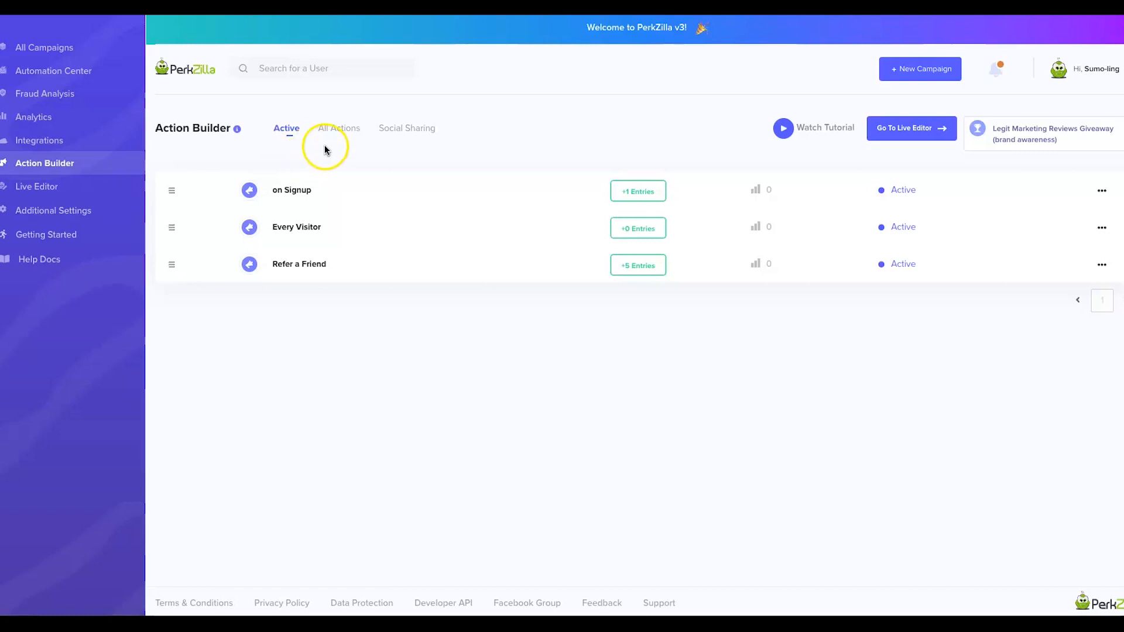
click(356, 134)
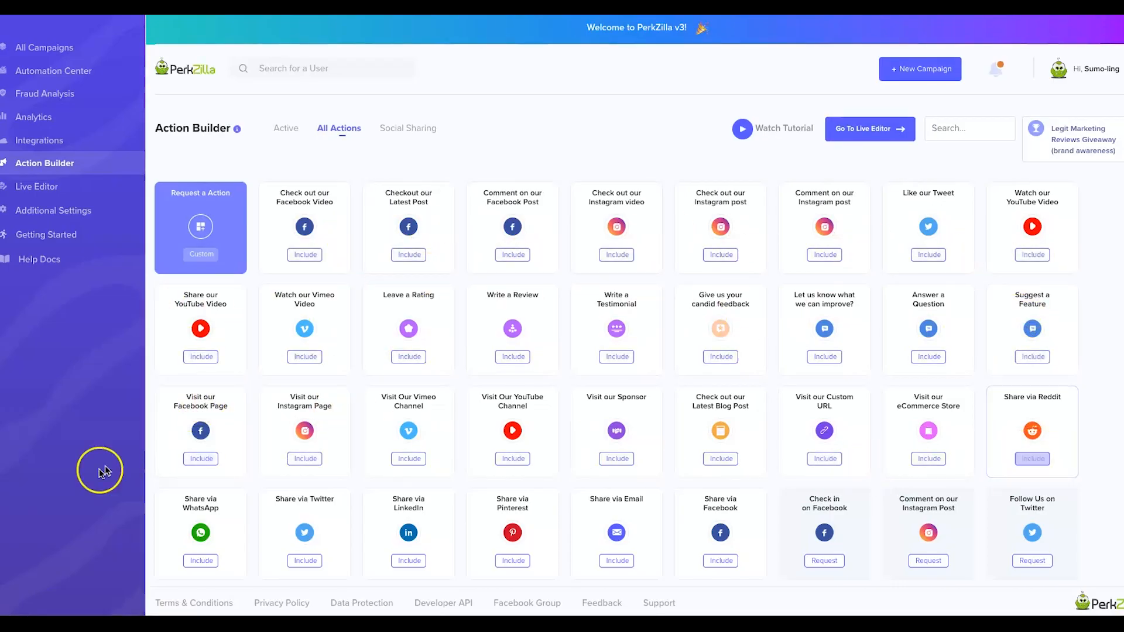
scroll(574, 544, down, 5)
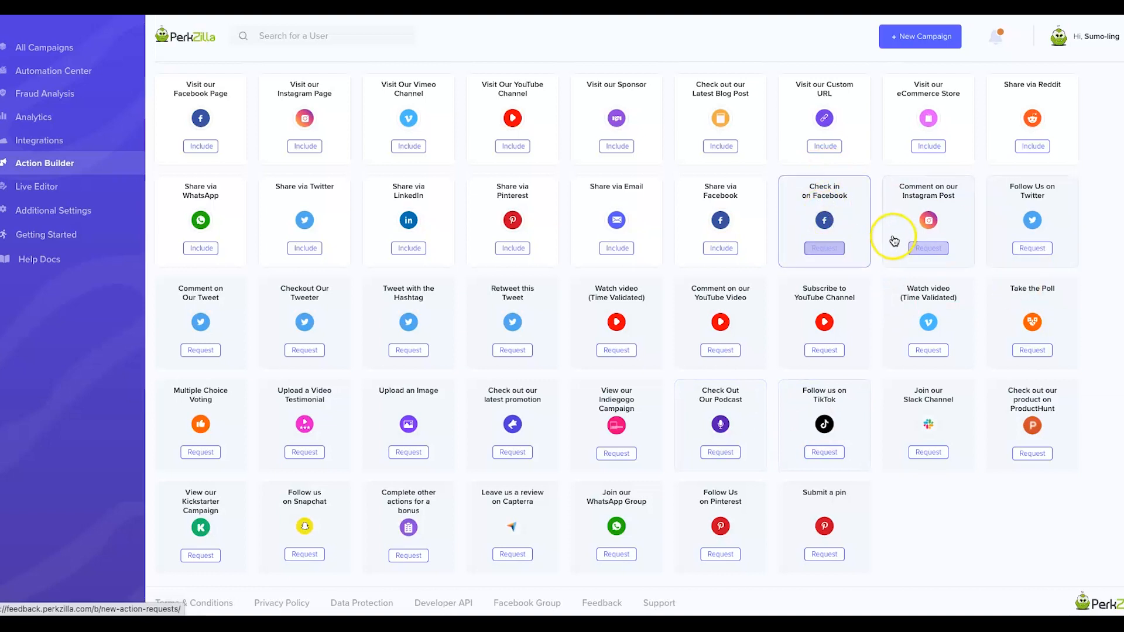
scroll(887, 239, up, 5)
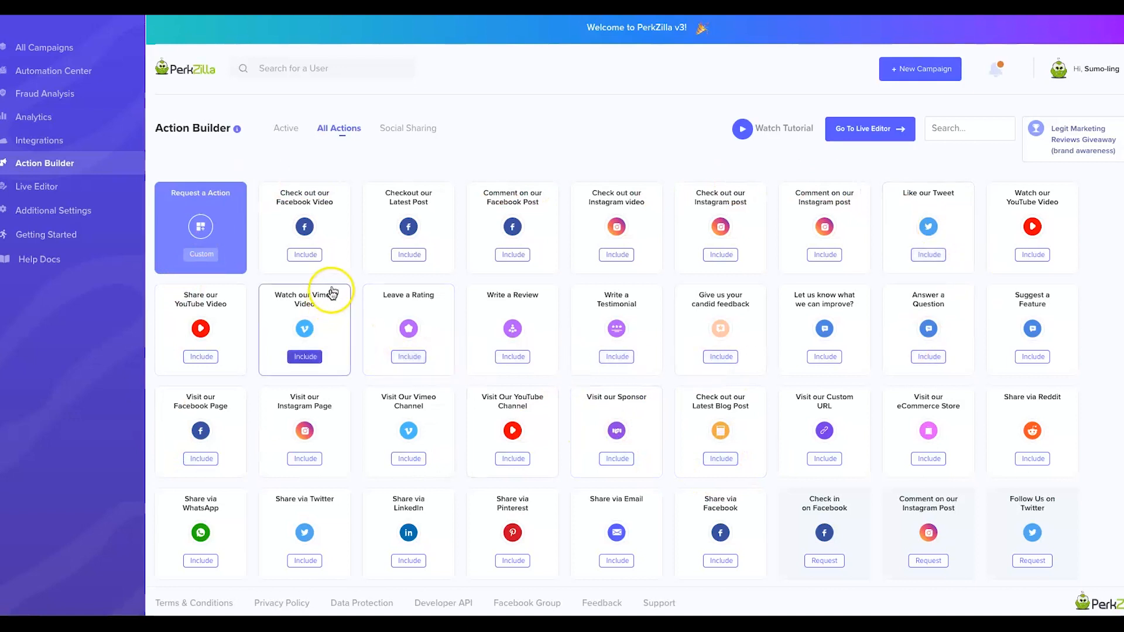
click(431, 135)
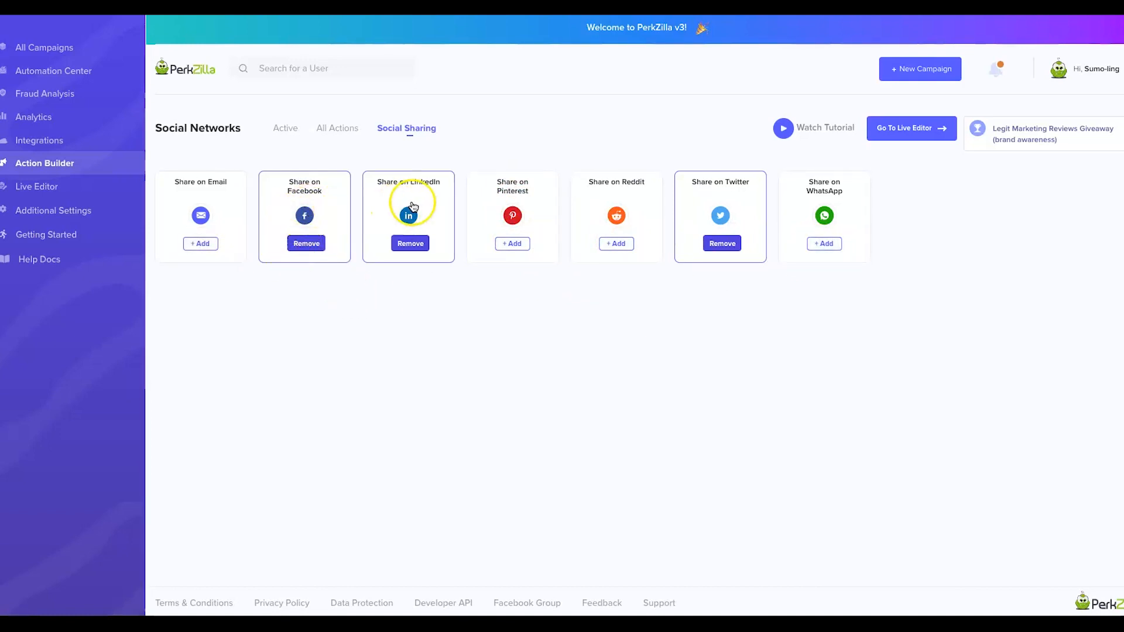
click(333, 132)
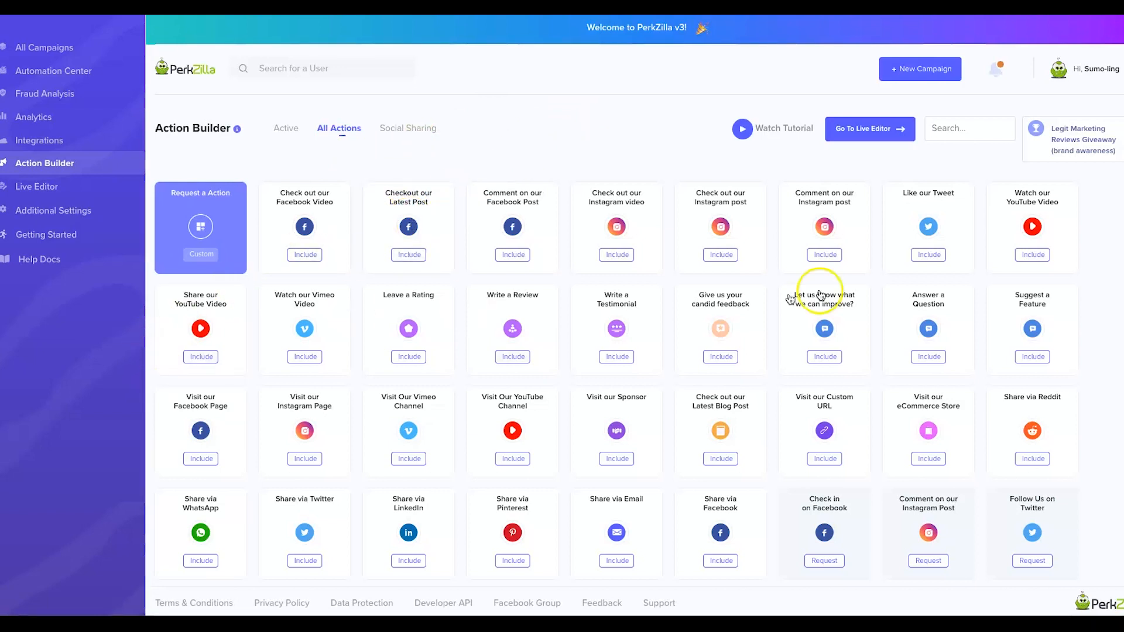
Include the Watch our YouTube Video action and focus its embed code box.
click(1029, 255)
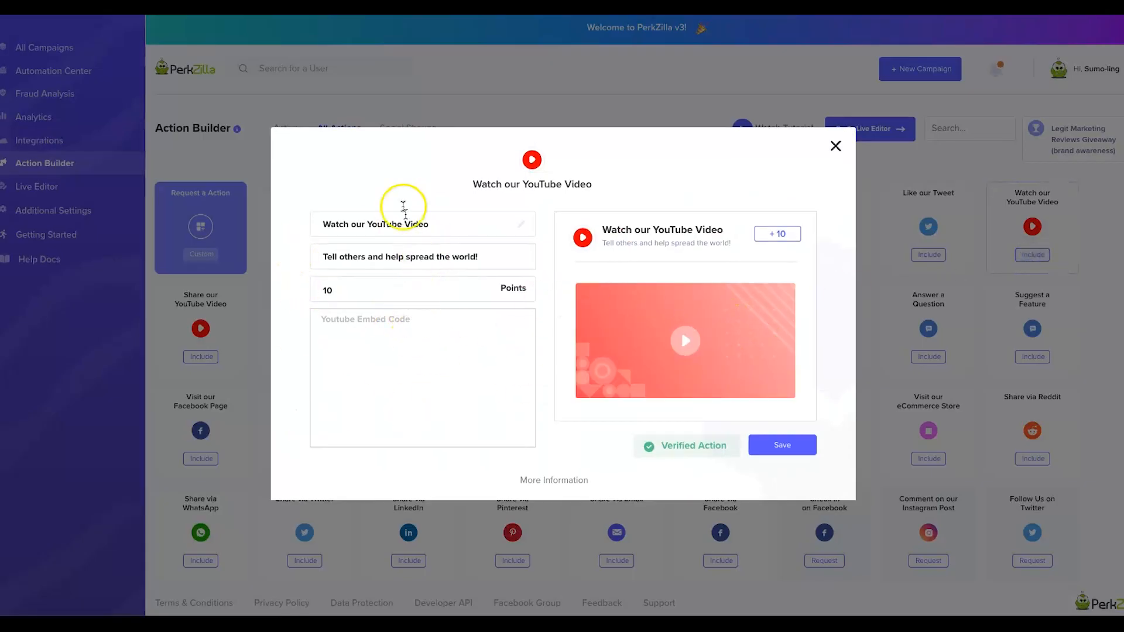
click(405, 345)
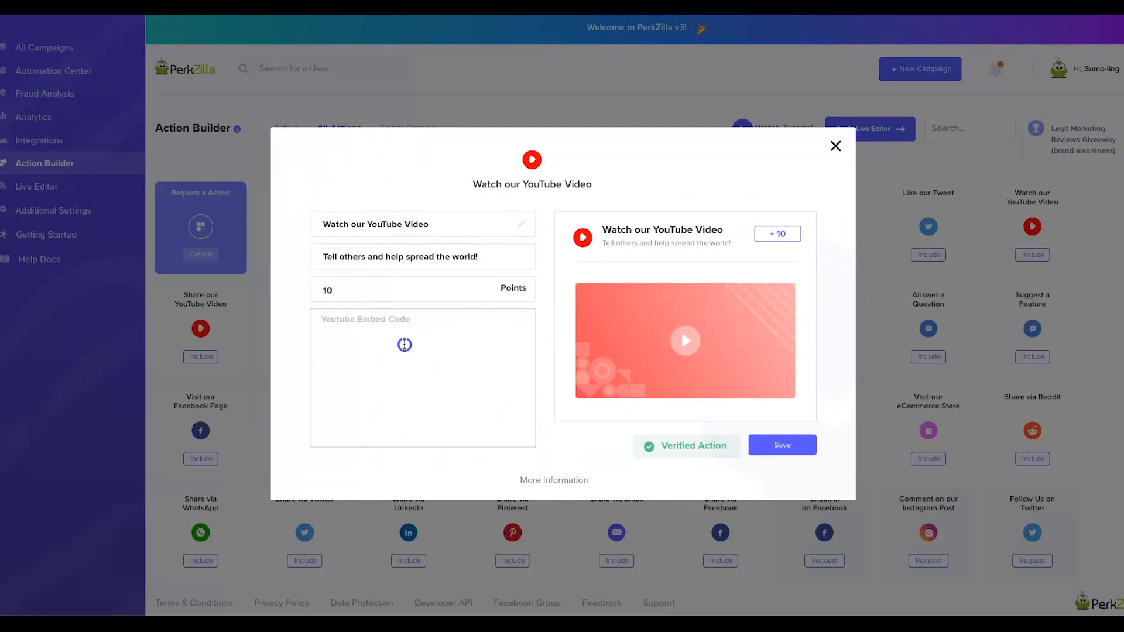
click(329, 322)
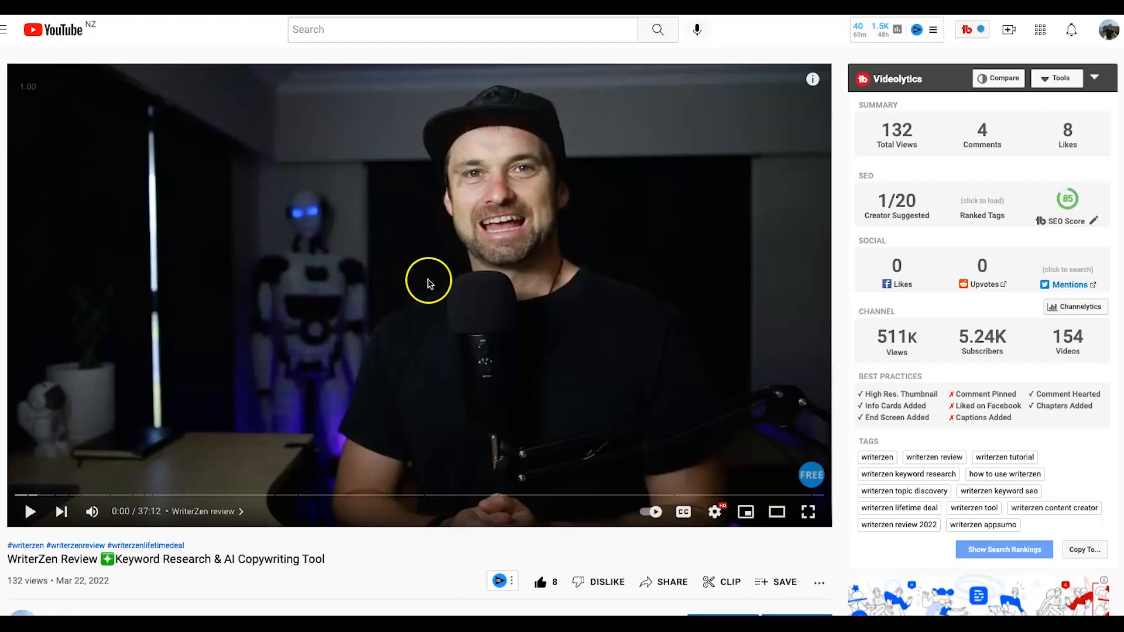
scroll(532, 351, down, 4)
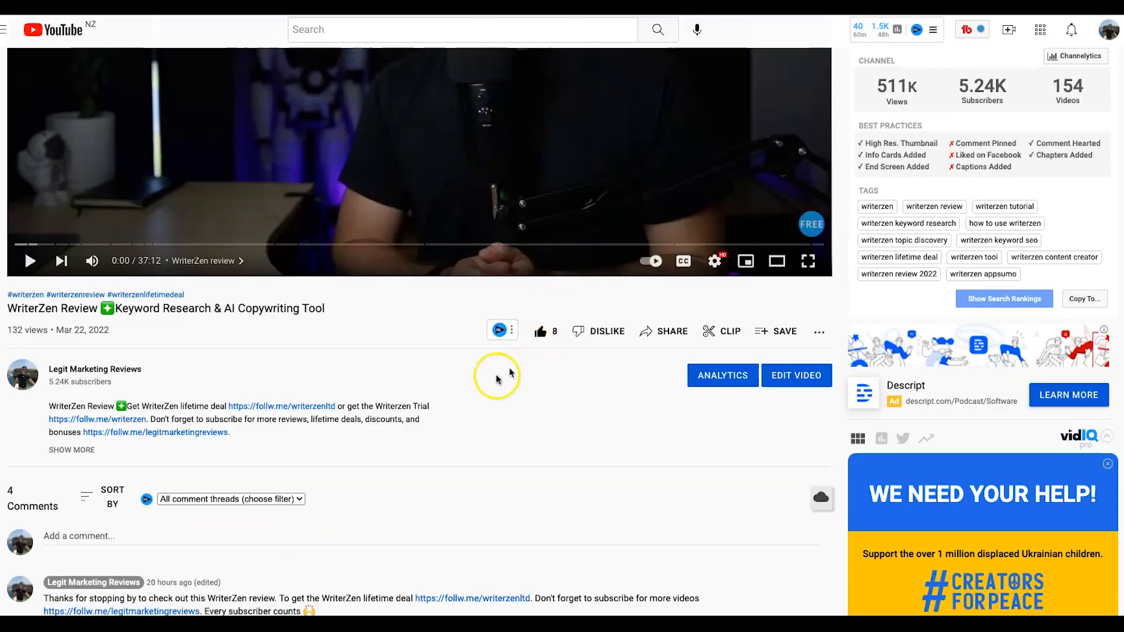
scroll(498, 377, up, 4)
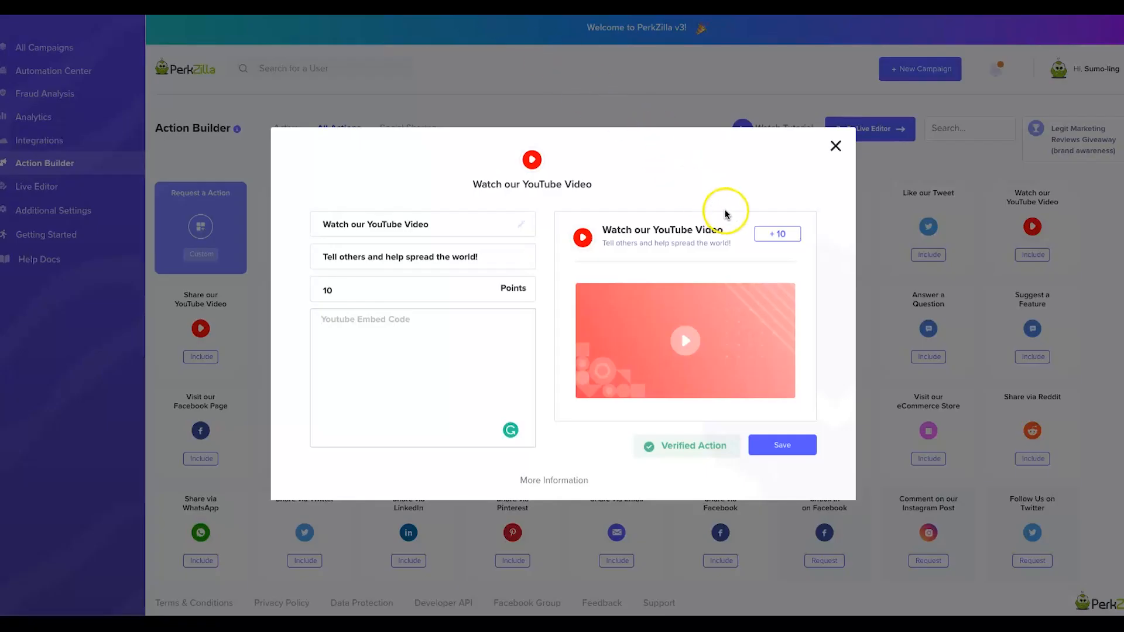
Read the help on finding embed code, go back, then share the YouTube video.
click(564, 481)
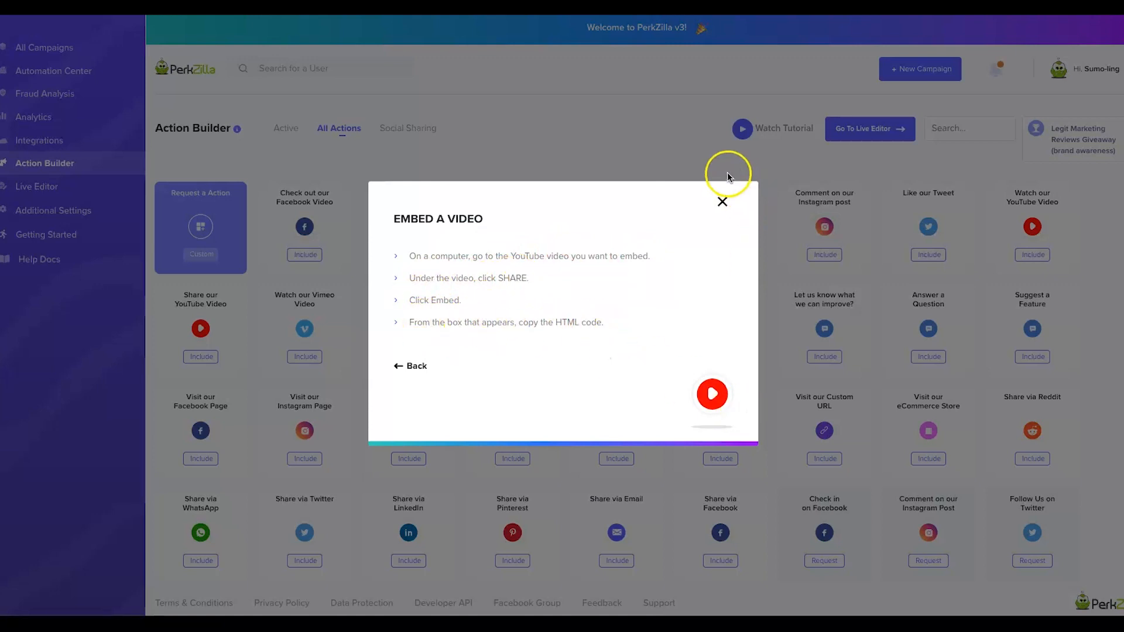
click(440, 349)
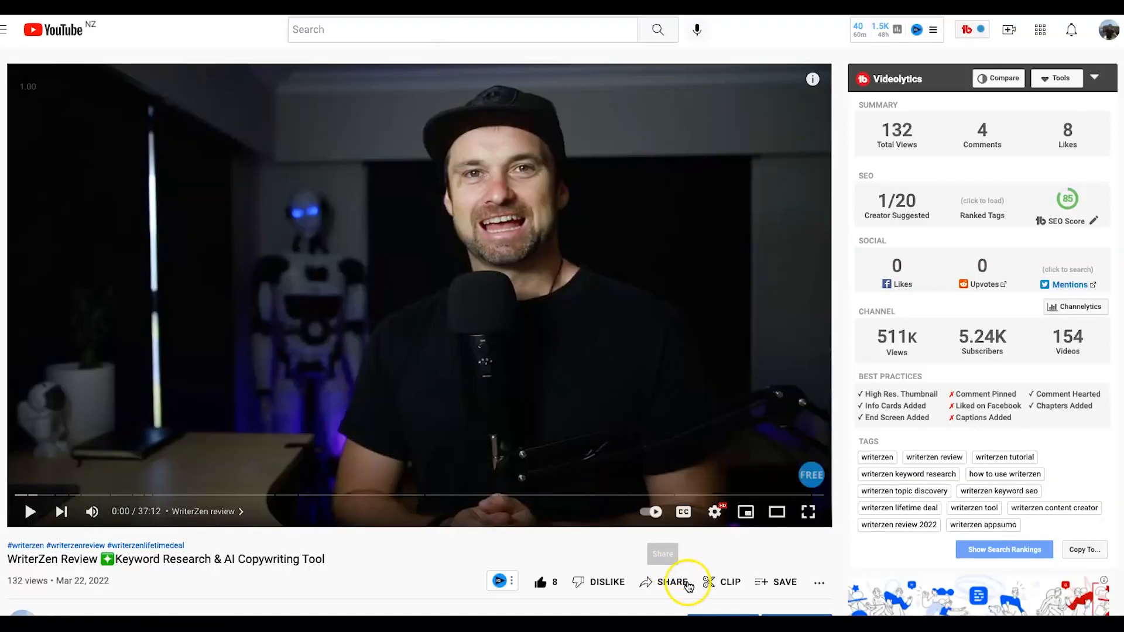
click(689, 586)
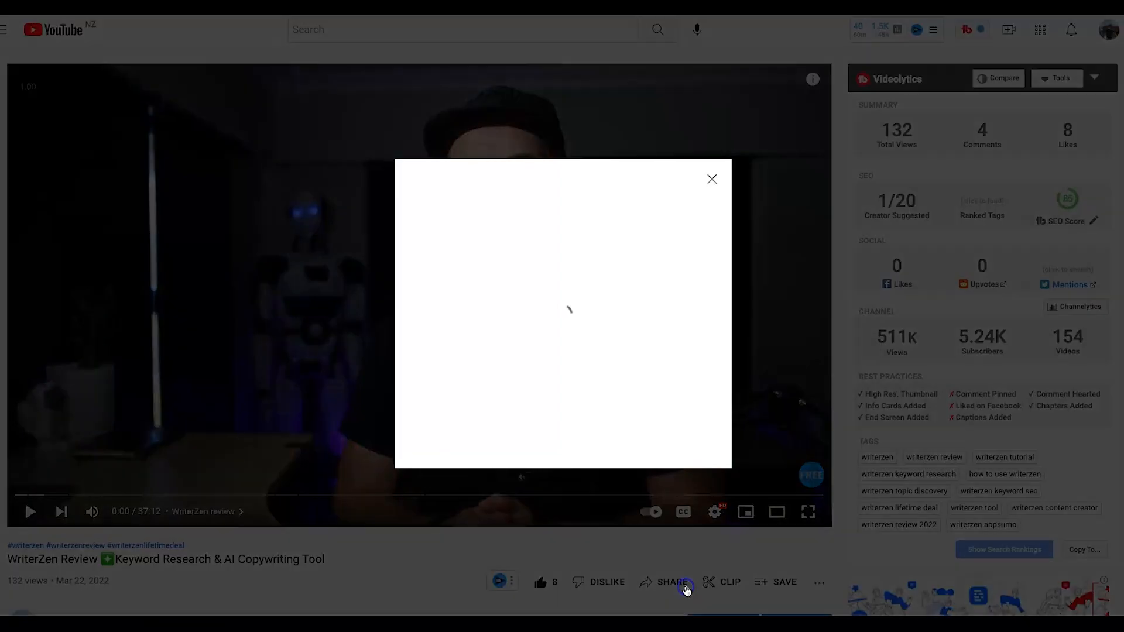
Copy the WriterZen review video's iframe code from YouTube's Embed dialog into PerkZilla's embed box.
click(438, 318)
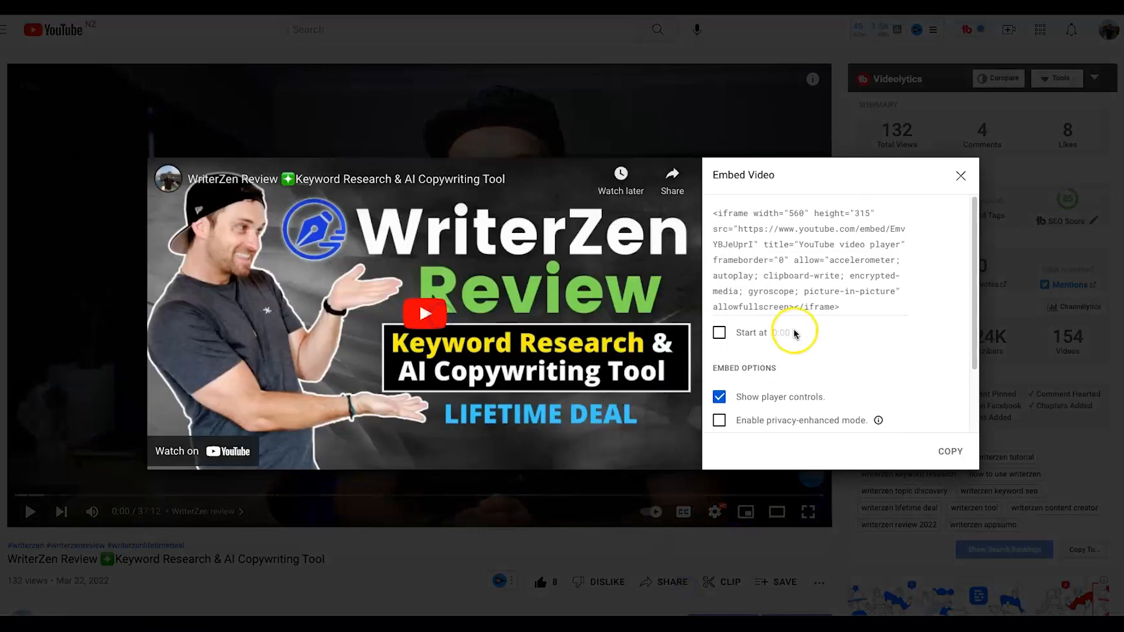
right_click(827, 275)
click(854, 305)
drag(853, 304, 749, 216)
right_click(752, 217)
click(790, 320)
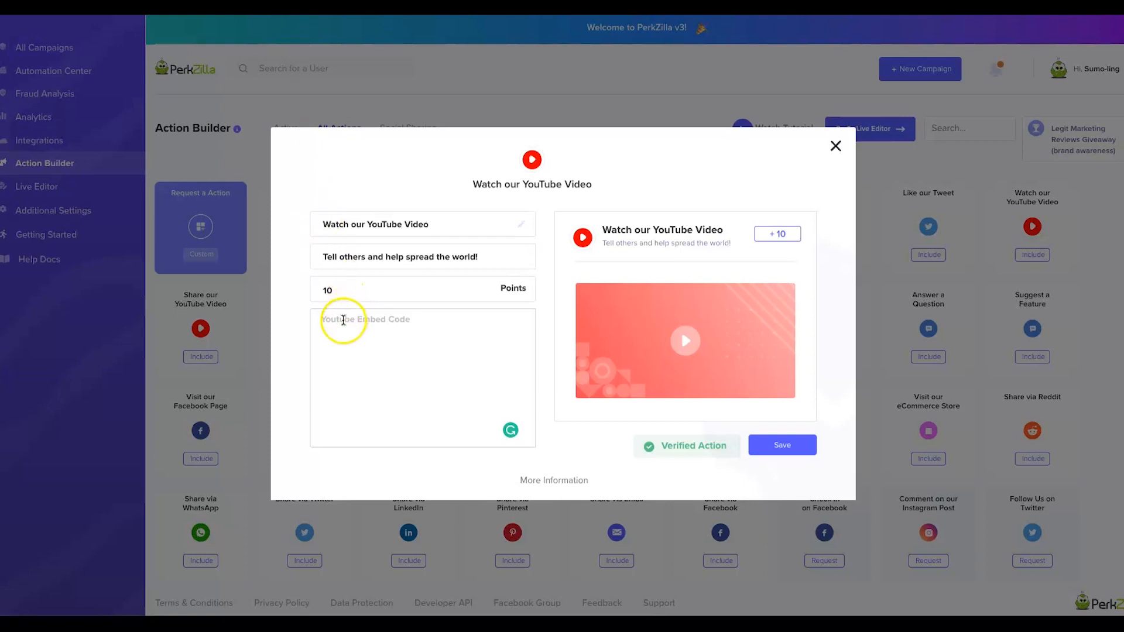
right_click(343, 321)
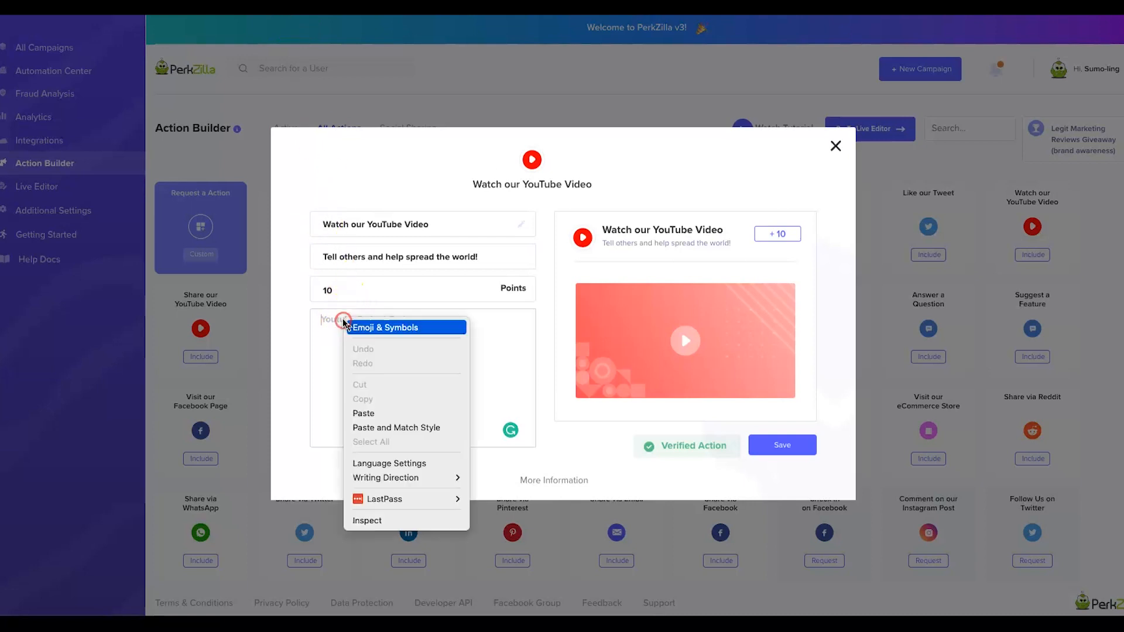
Paste the embed code, title it 'Watch this YouTube Video', describe 'Subscribe for more content like this!', and save.
click(380, 413)
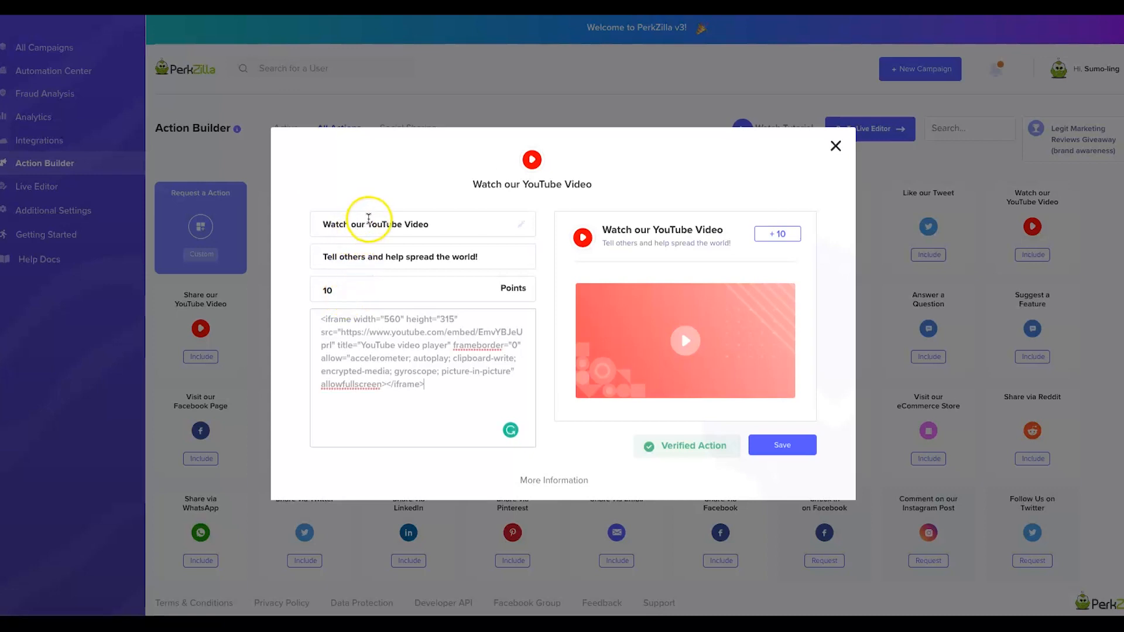
text(this)
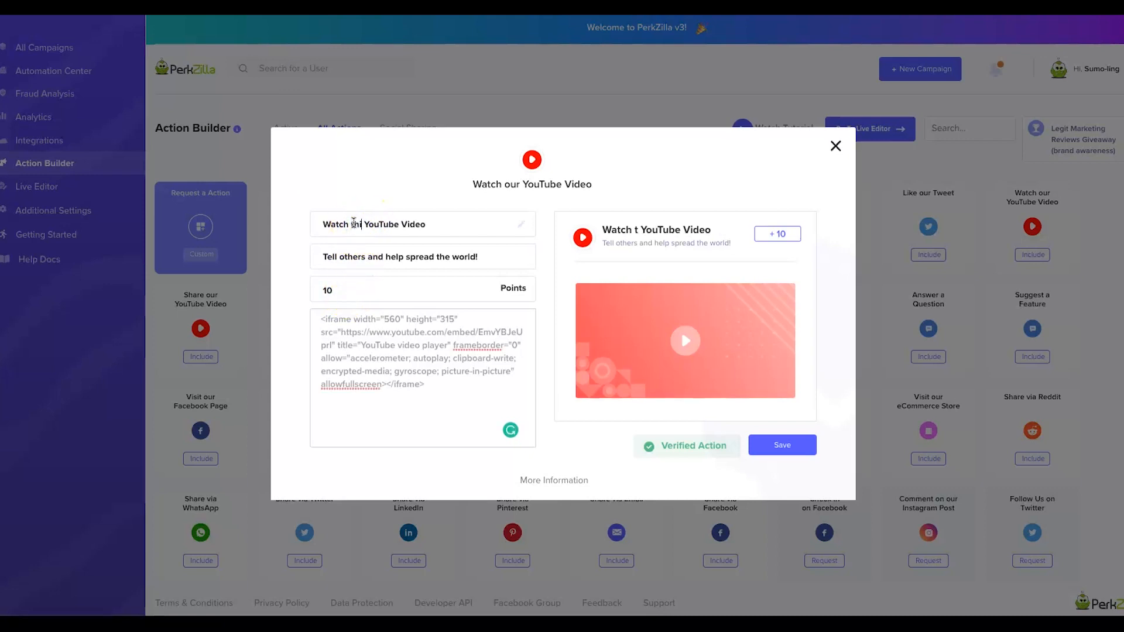
triple_click(370, 249)
key(BackSpace)
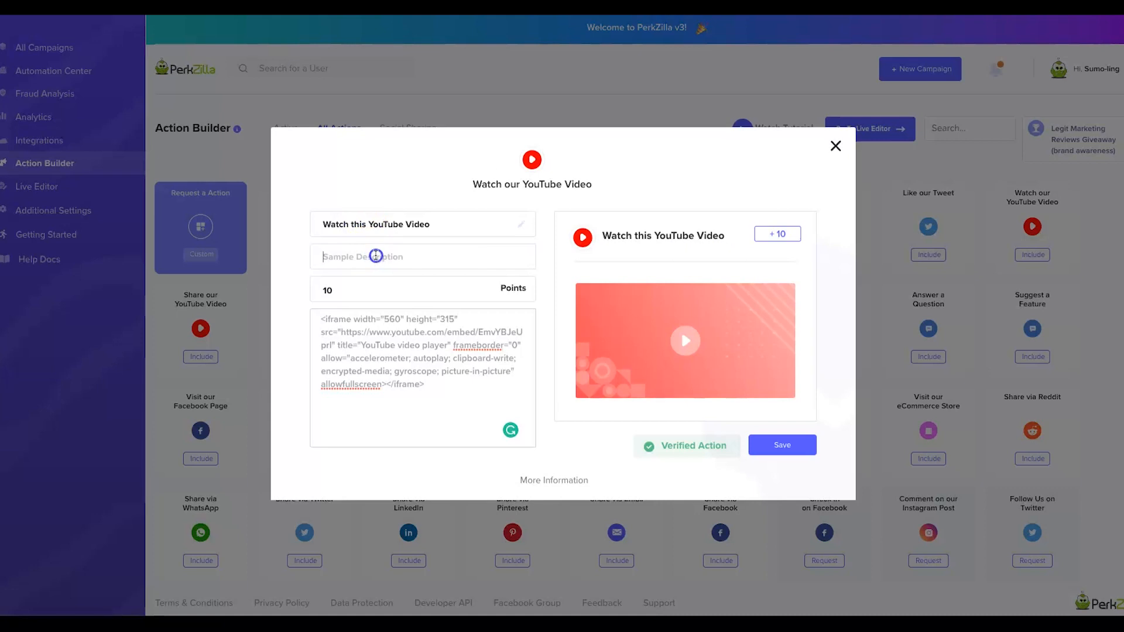
text(If you )
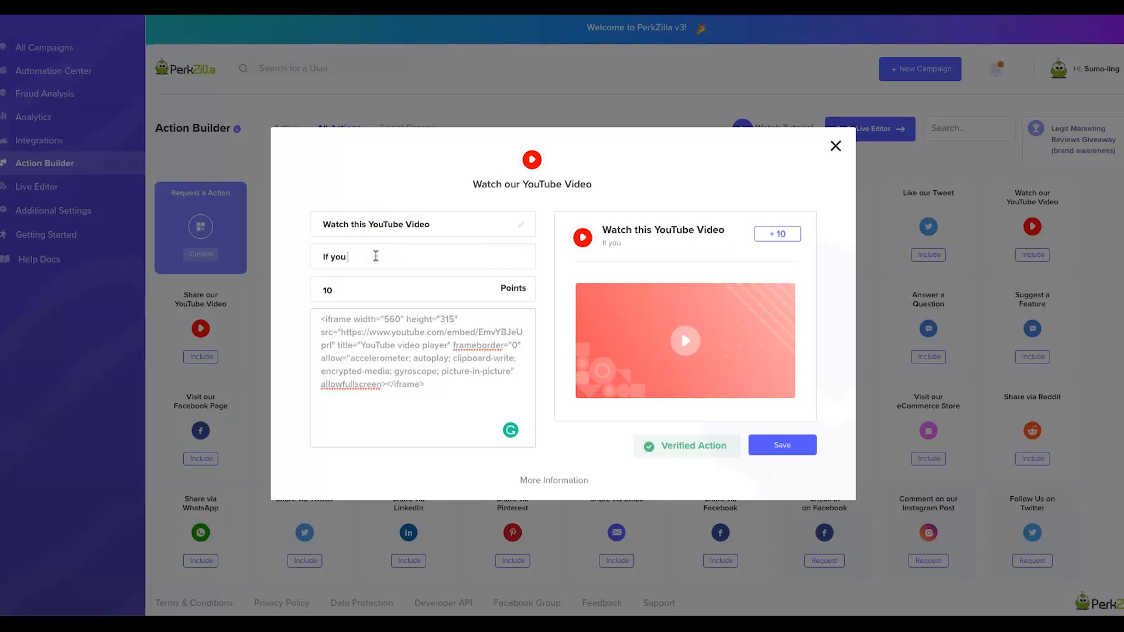
text(like this type of conten)
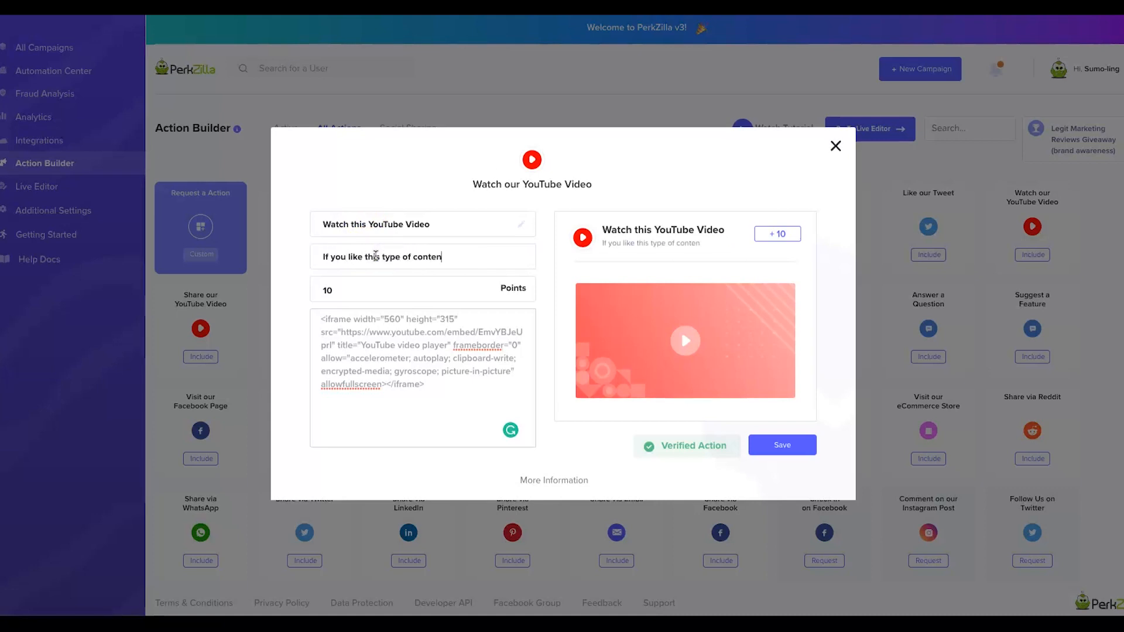
text(t, don't forget to subscib)
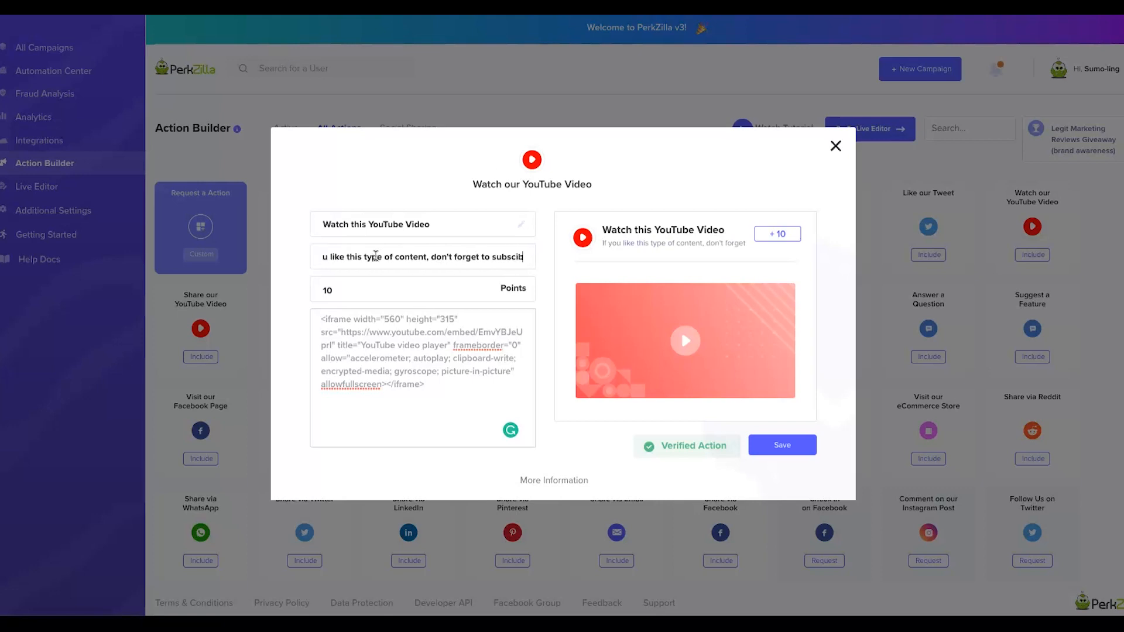
key(ctrl+a)
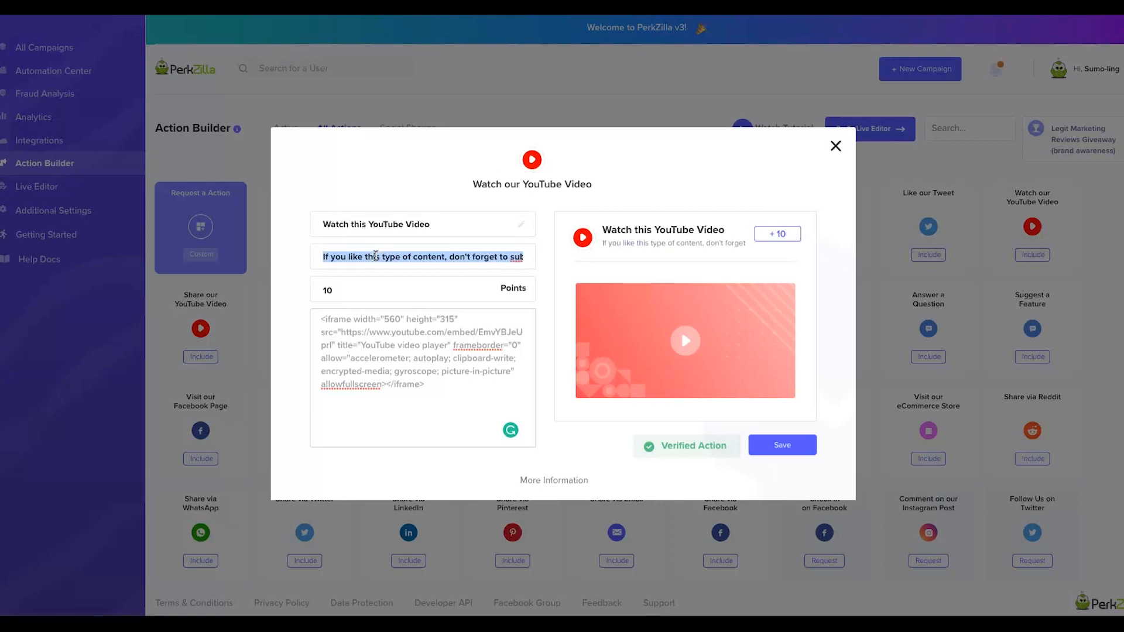
text(Subscribe for more content like this!)
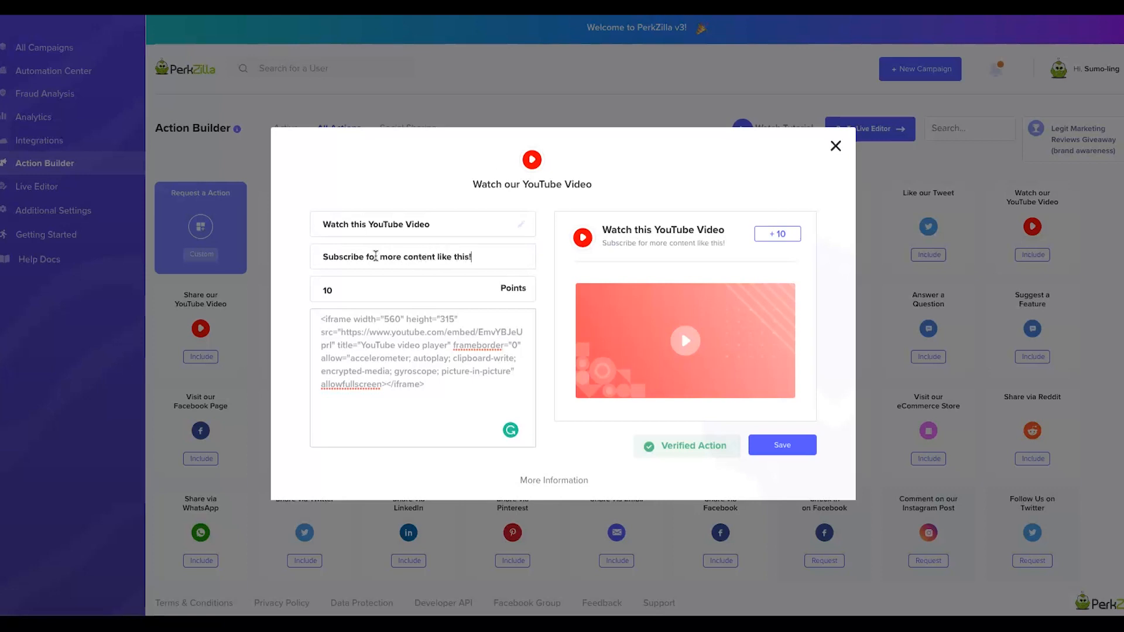
click(804, 447)
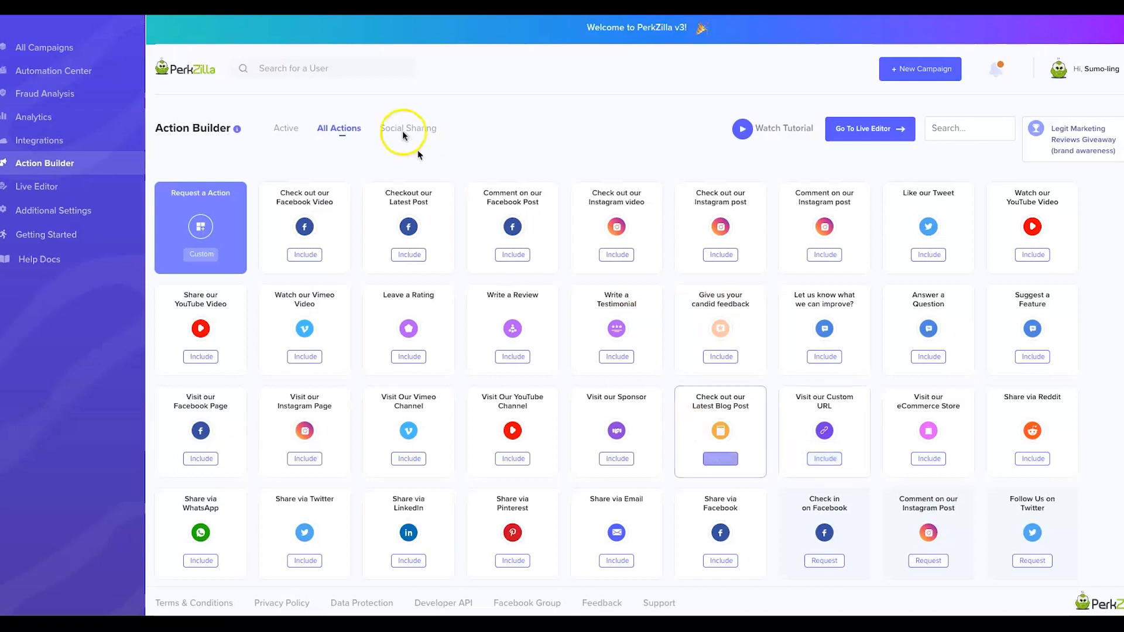
Confirm the YouTube action is listed as Active, then include the Checkout our Latest Post action.
click(292, 129)
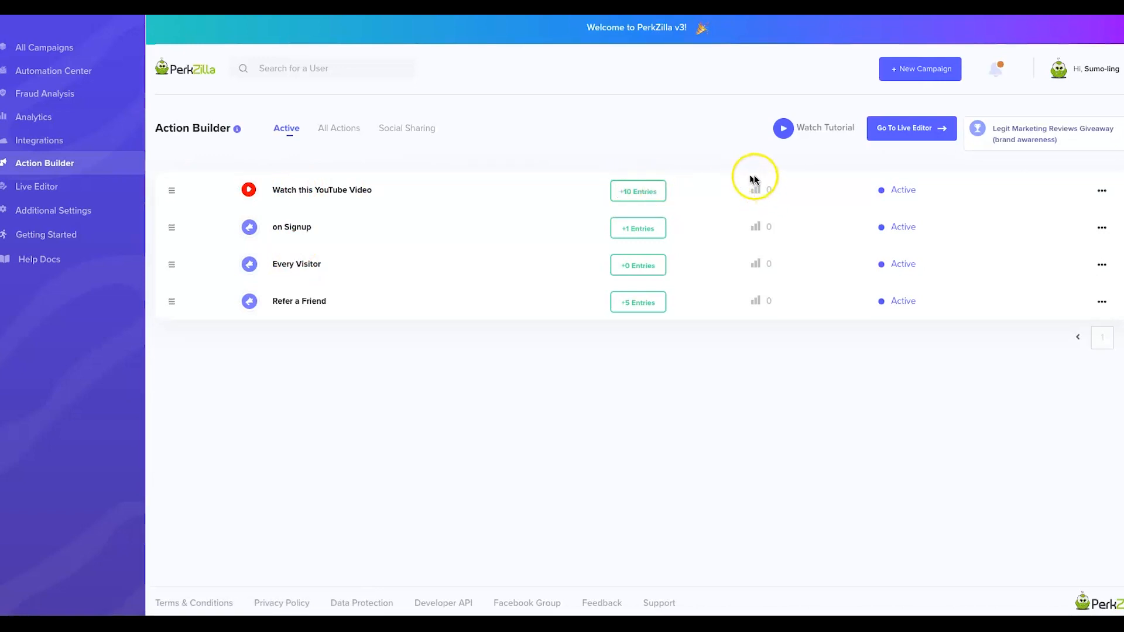
click(1103, 191)
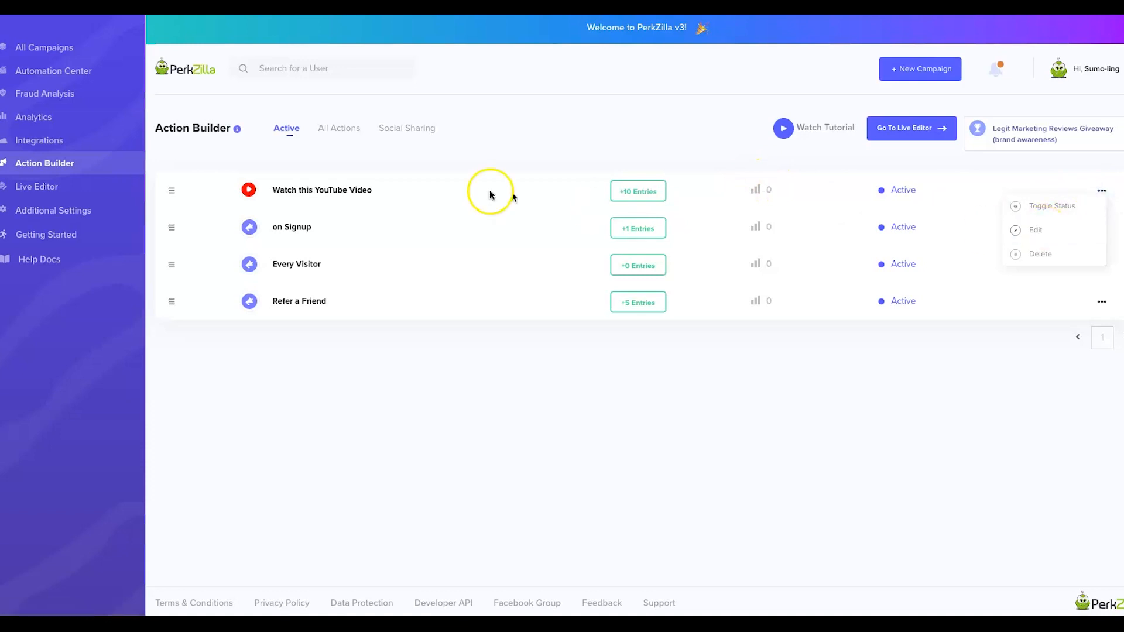
click(346, 130)
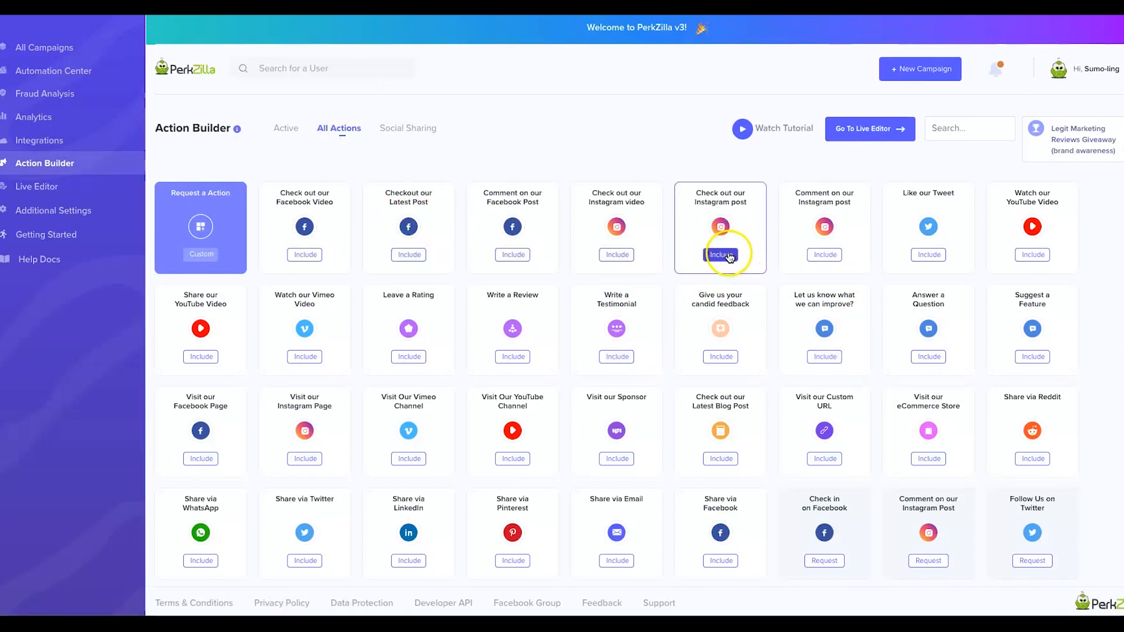
click(398, 258)
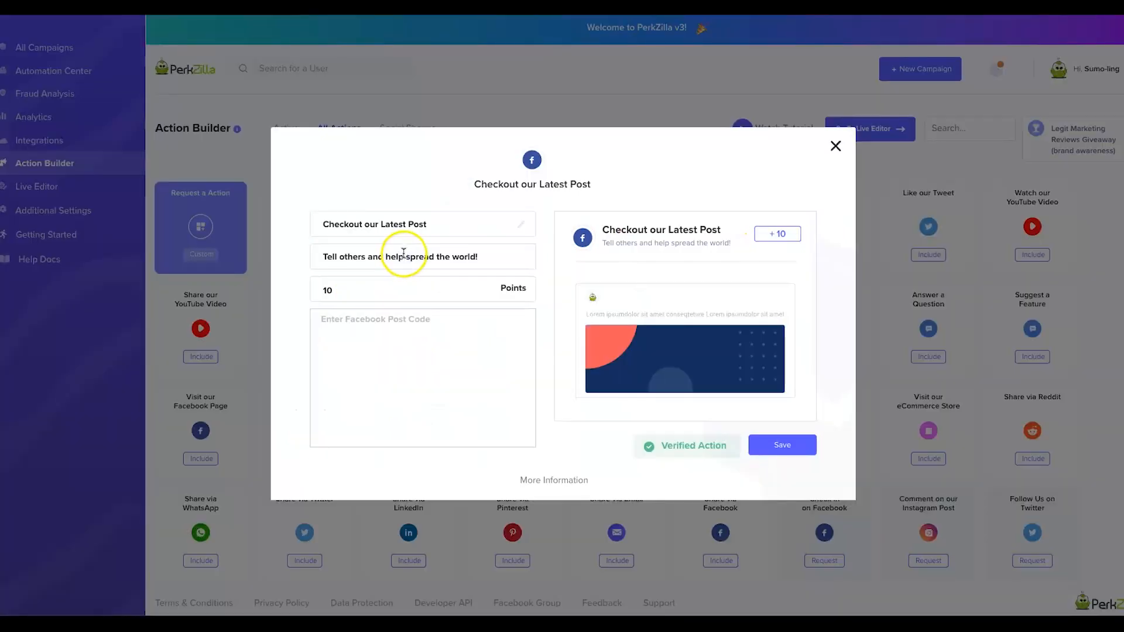
click(357, 337)
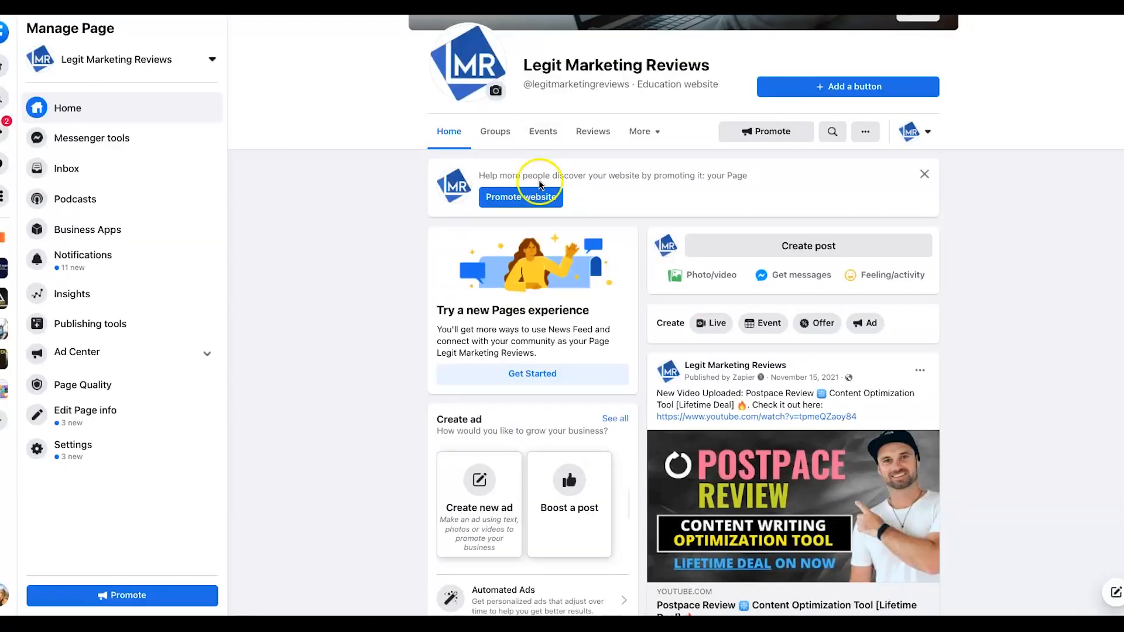
Copy the Postpace Review post's iframe code from Facebook's Embed Post dialog.
scroll(644, 234, down, 2)
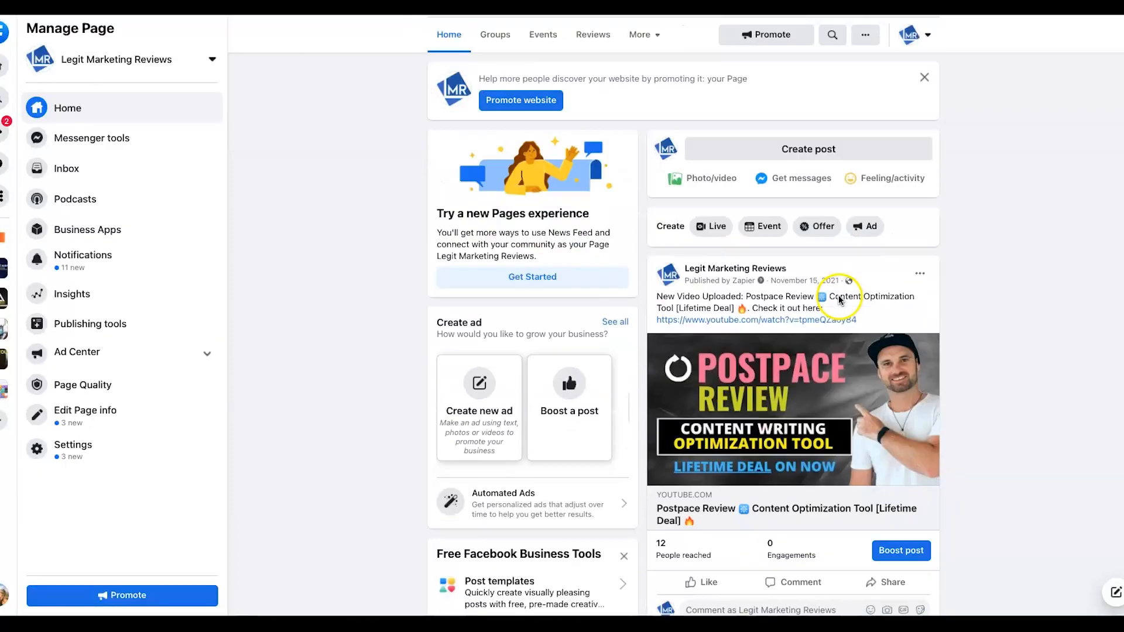
click(921, 273)
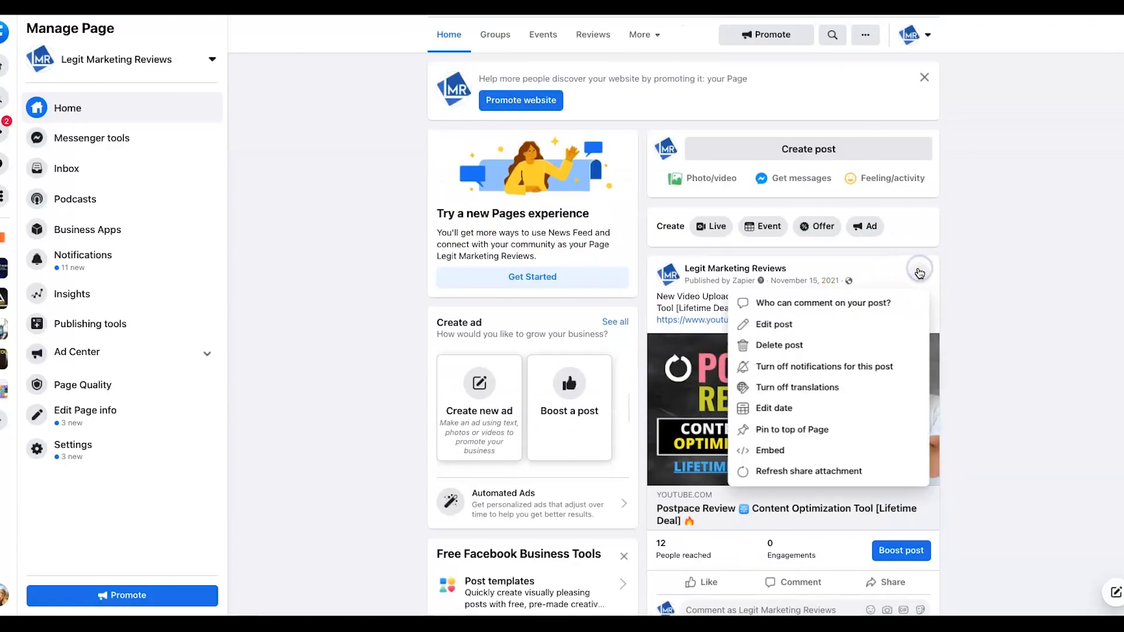
click(756, 451)
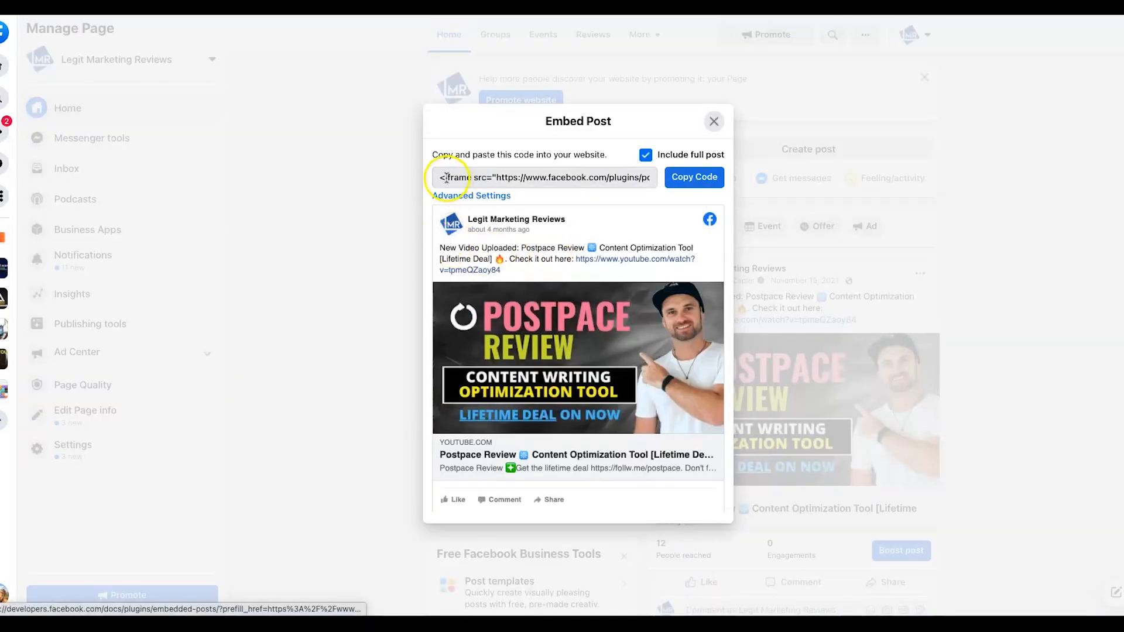
drag(444, 177, 638, 177)
click(681, 178)
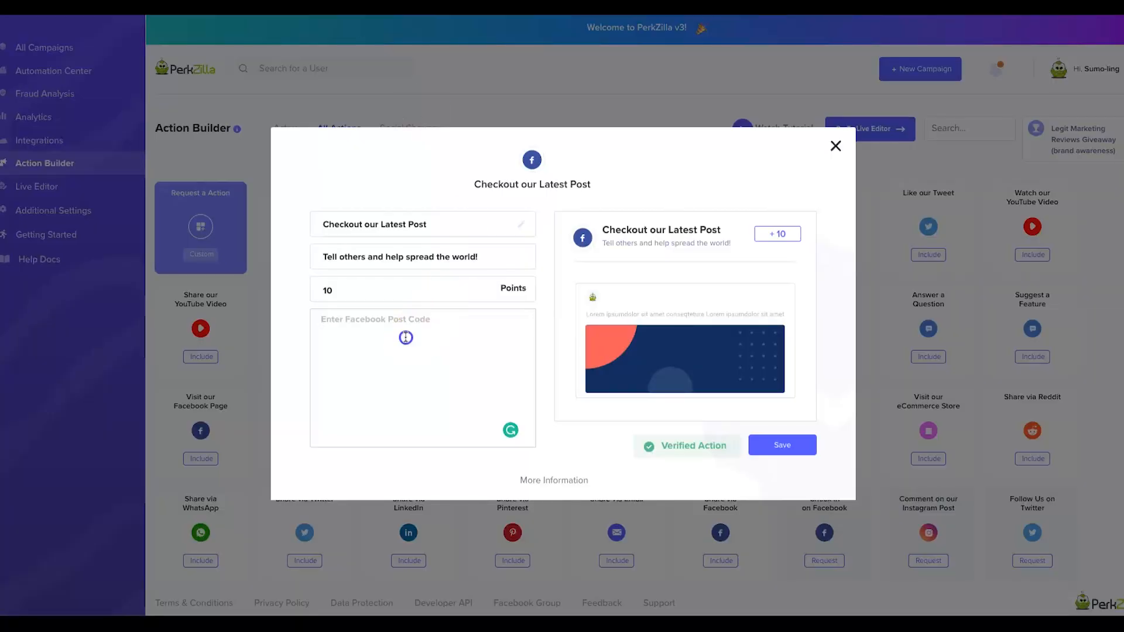
Paste the Facebook post embed code, set the description to 'Subscribe for more Marketing Content', and save.
click(406, 337)
key(ctrl+v)
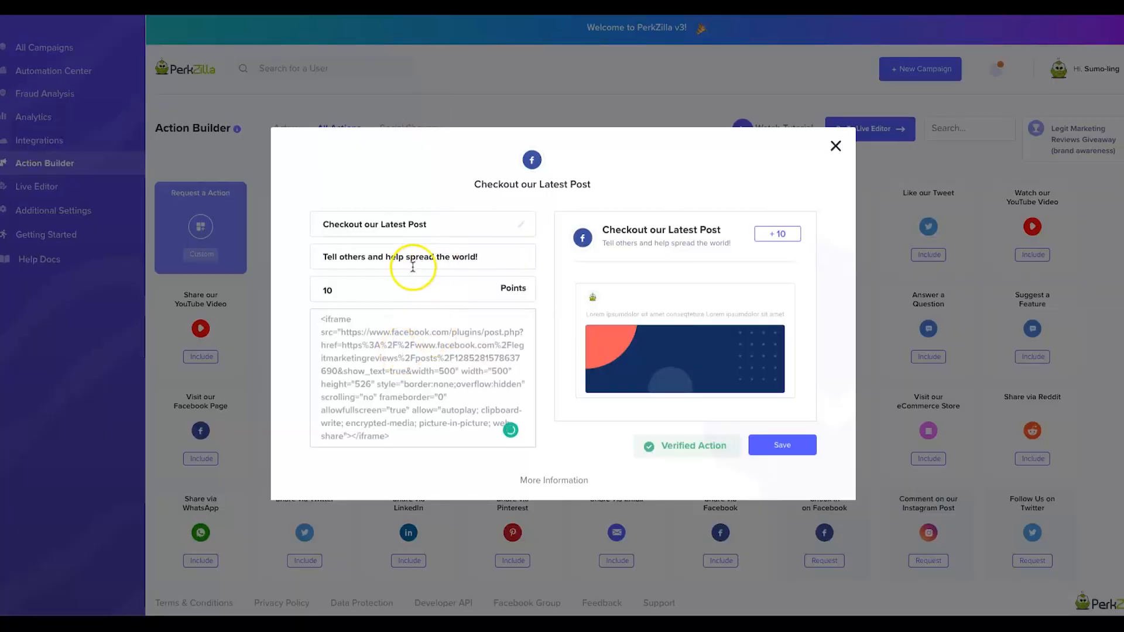
triple_click(383, 223)
triple_click(354, 250)
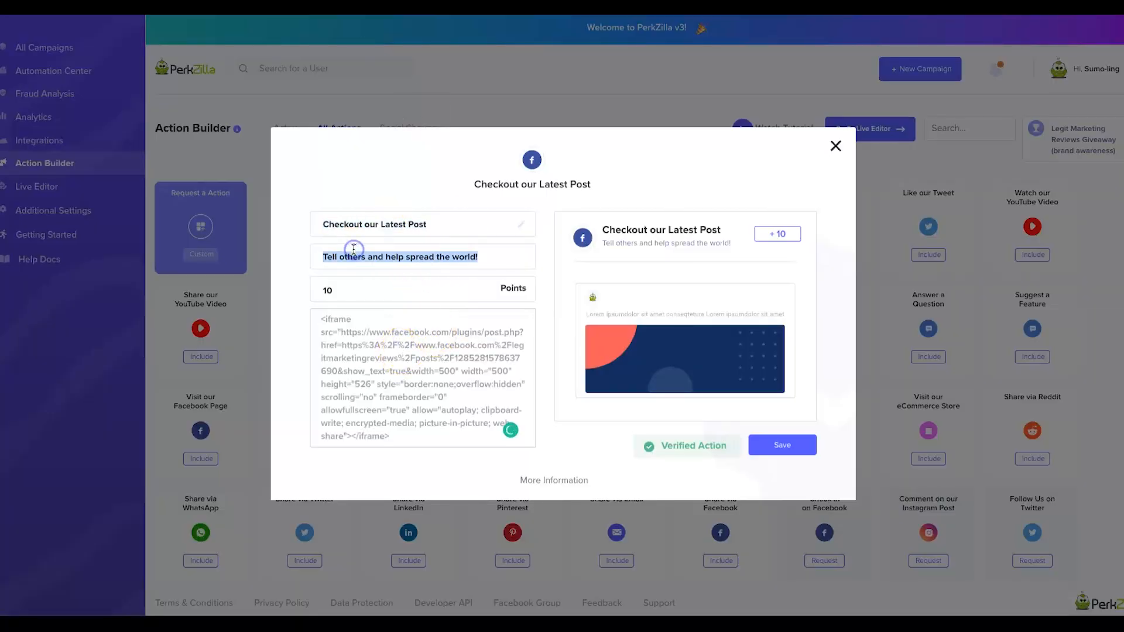
text(Subscribe for more Marketing Content)
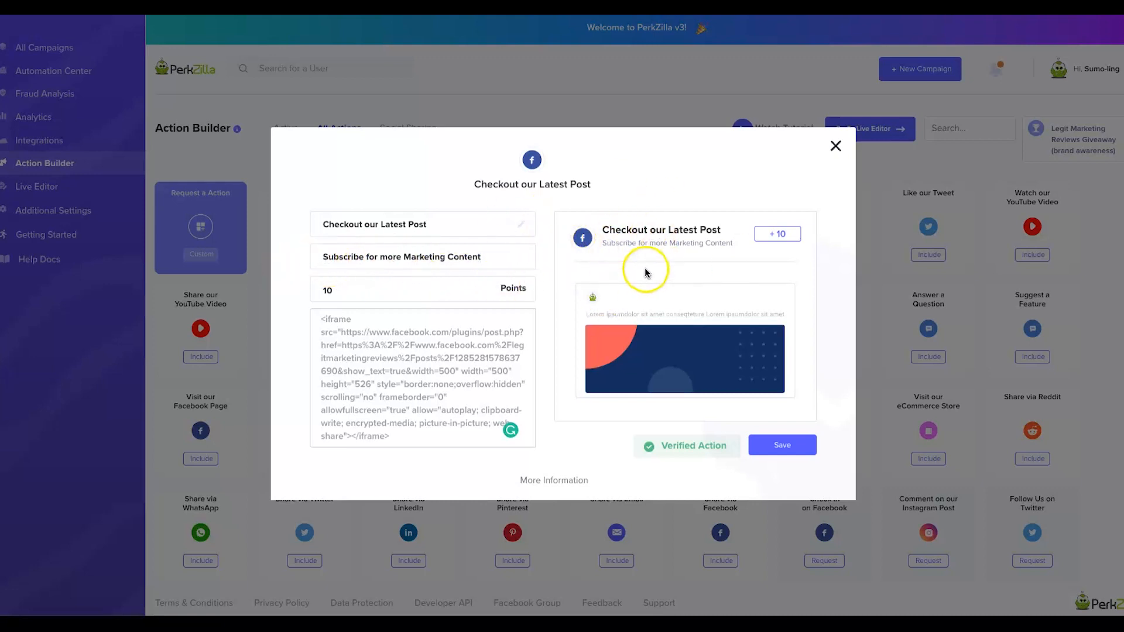
click(770, 448)
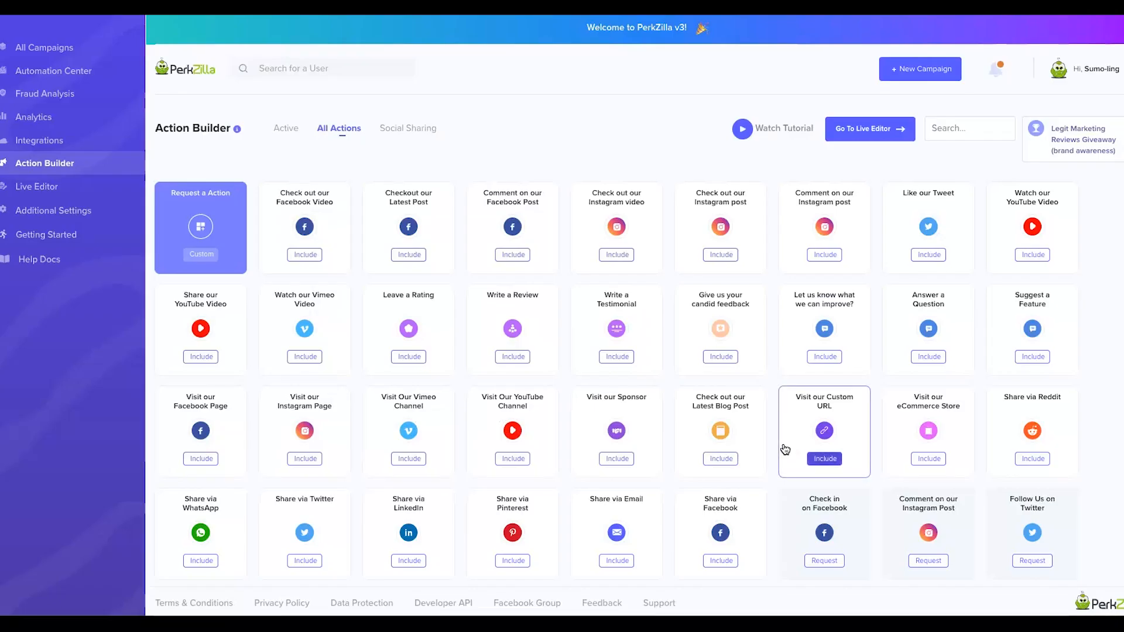
Go back to the All Actions catalogue and include the Share via Facebook action.
click(282, 135)
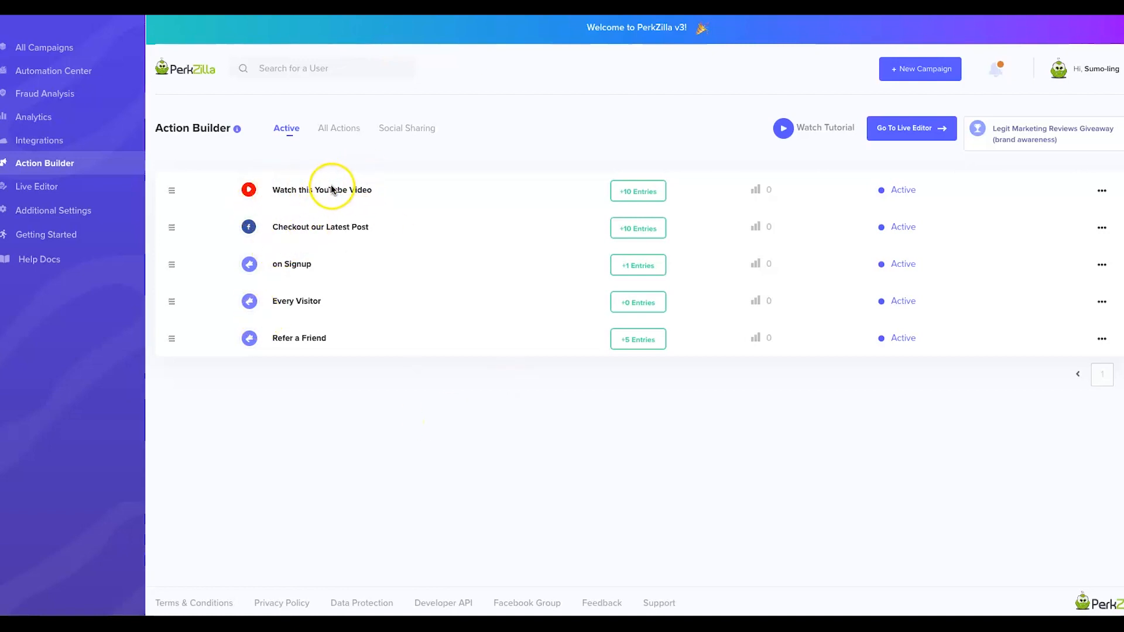
click(331, 136)
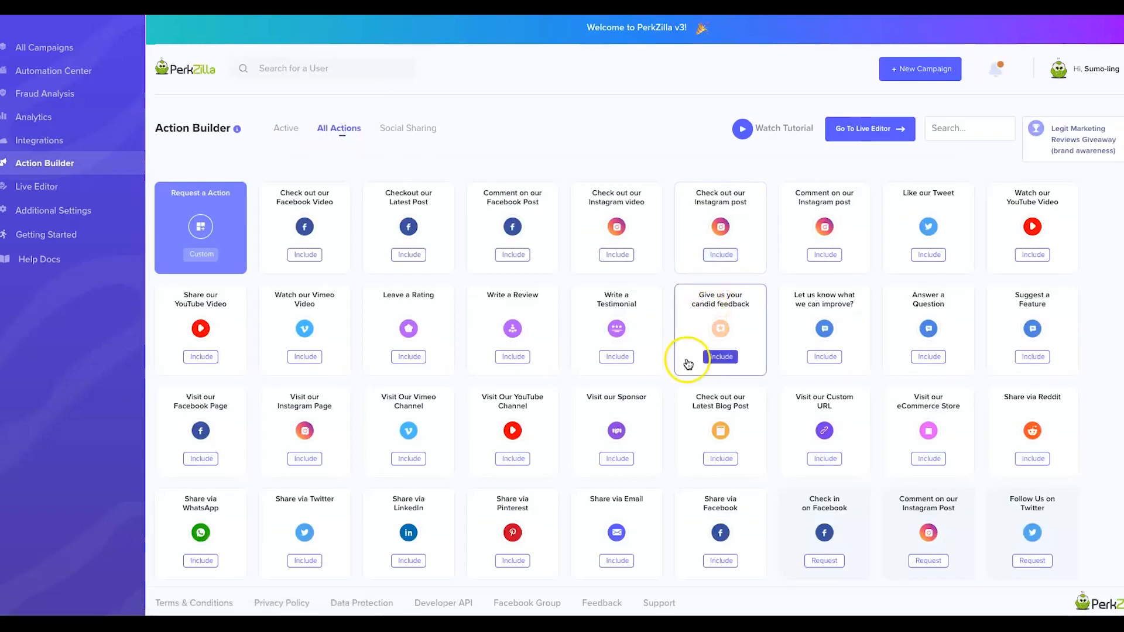
scroll(661, 440, down, 1)
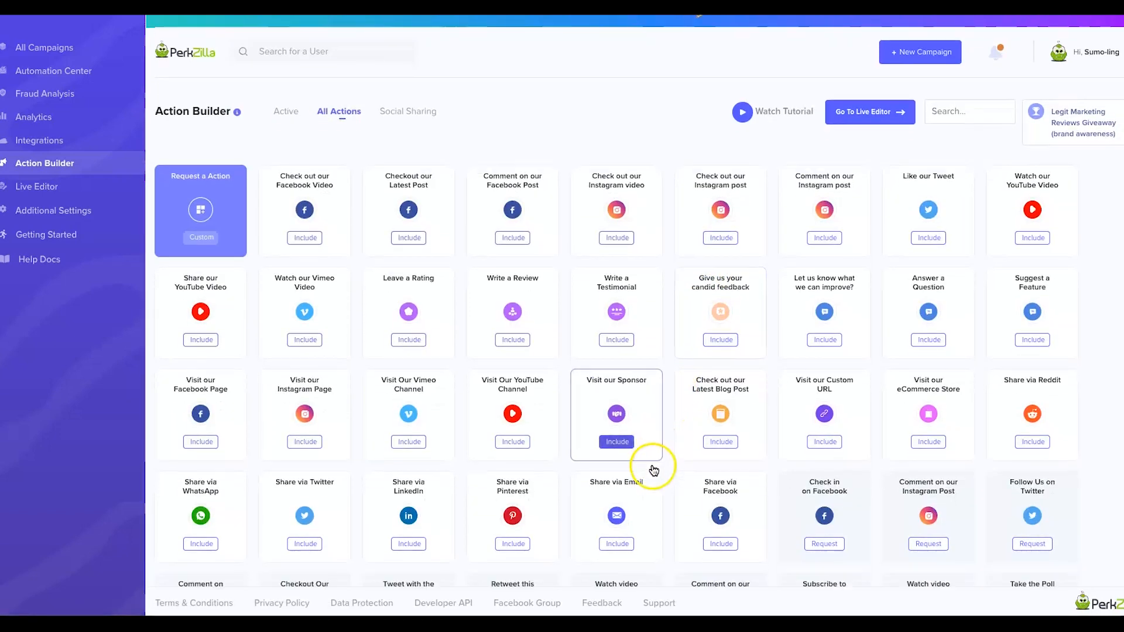
click(722, 545)
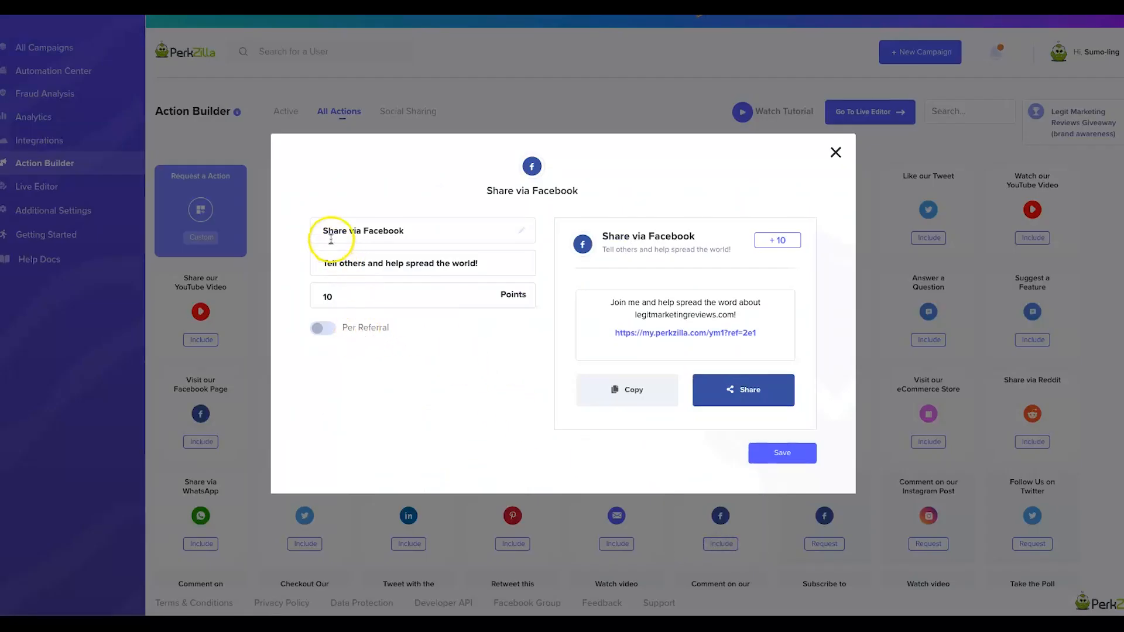
Turn on per-referral points for the Facebook share action and save it.
triple_click(351, 253)
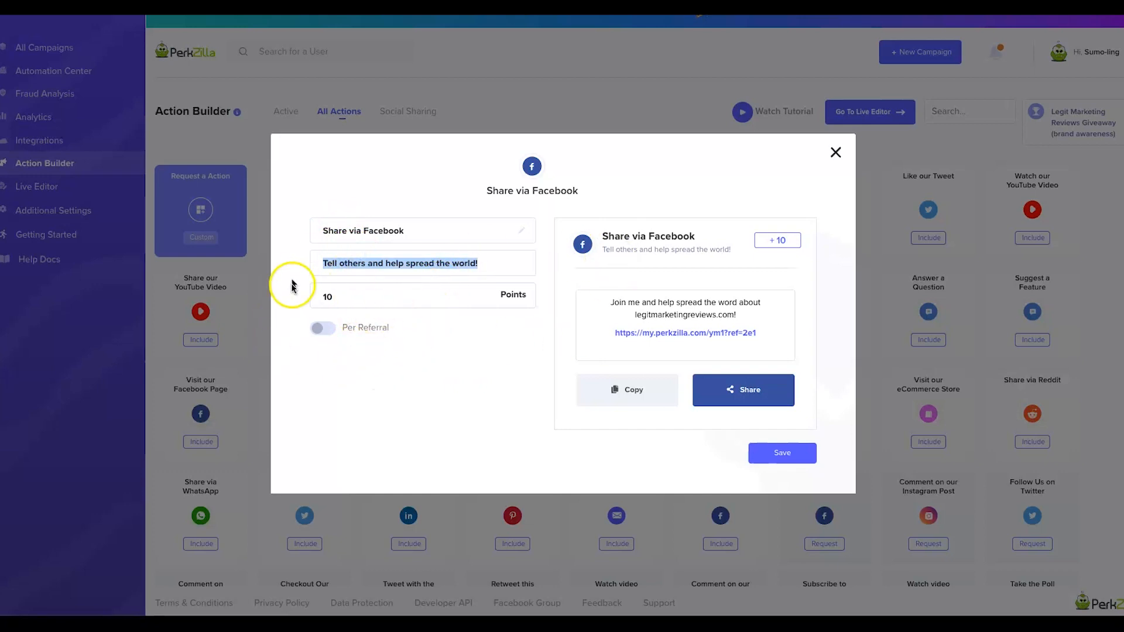
click(413, 353)
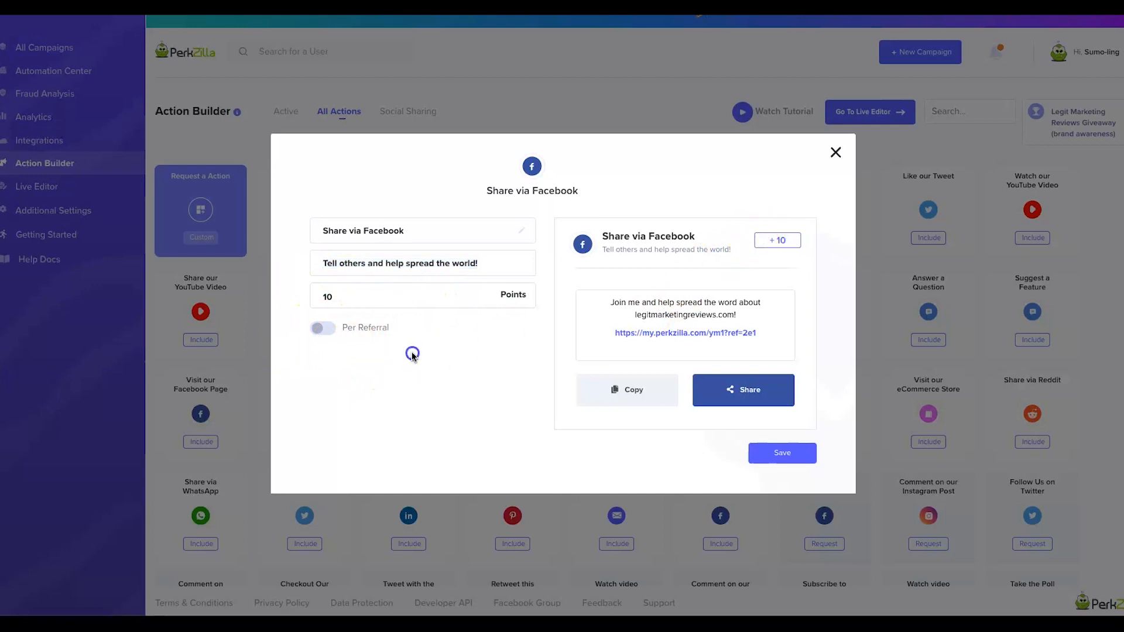
click(330, 331)
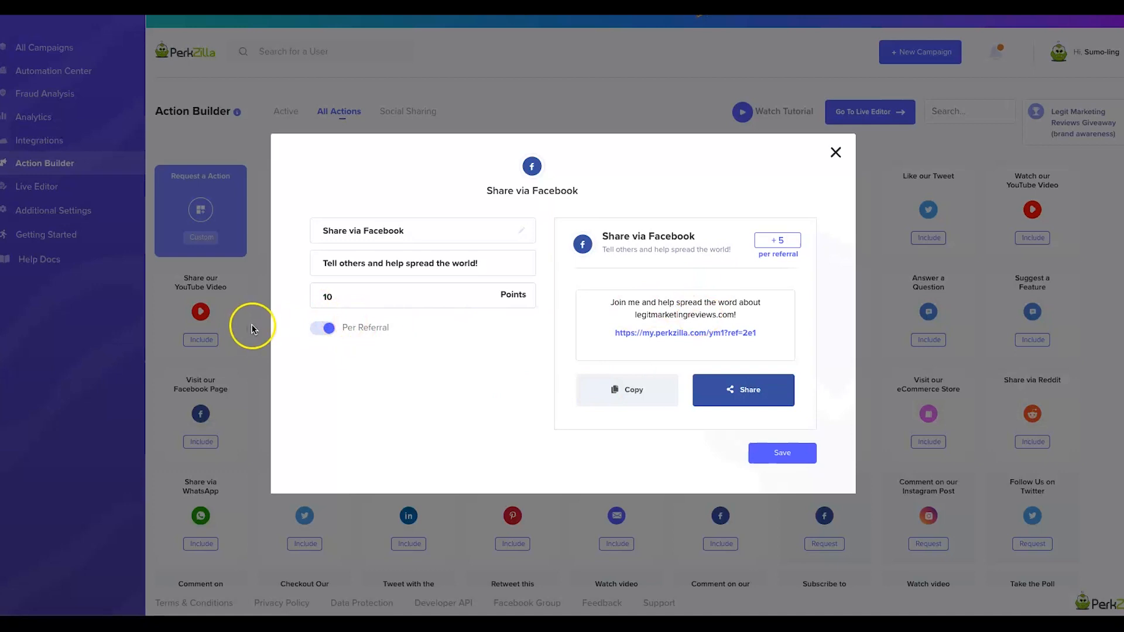
click(319, 328)
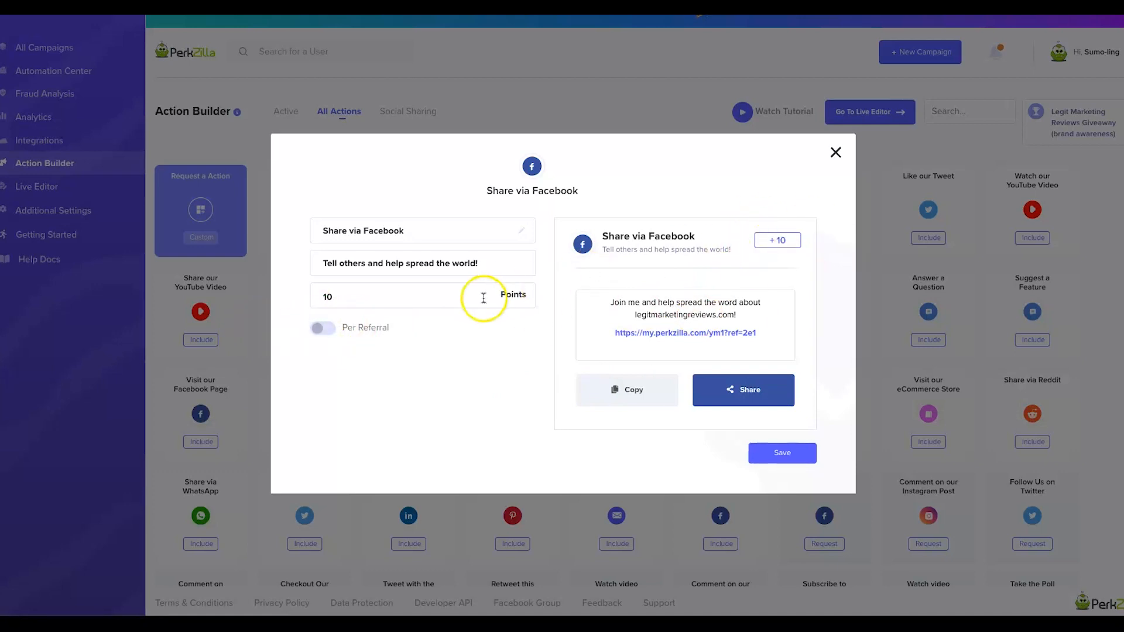
click(320, 328)
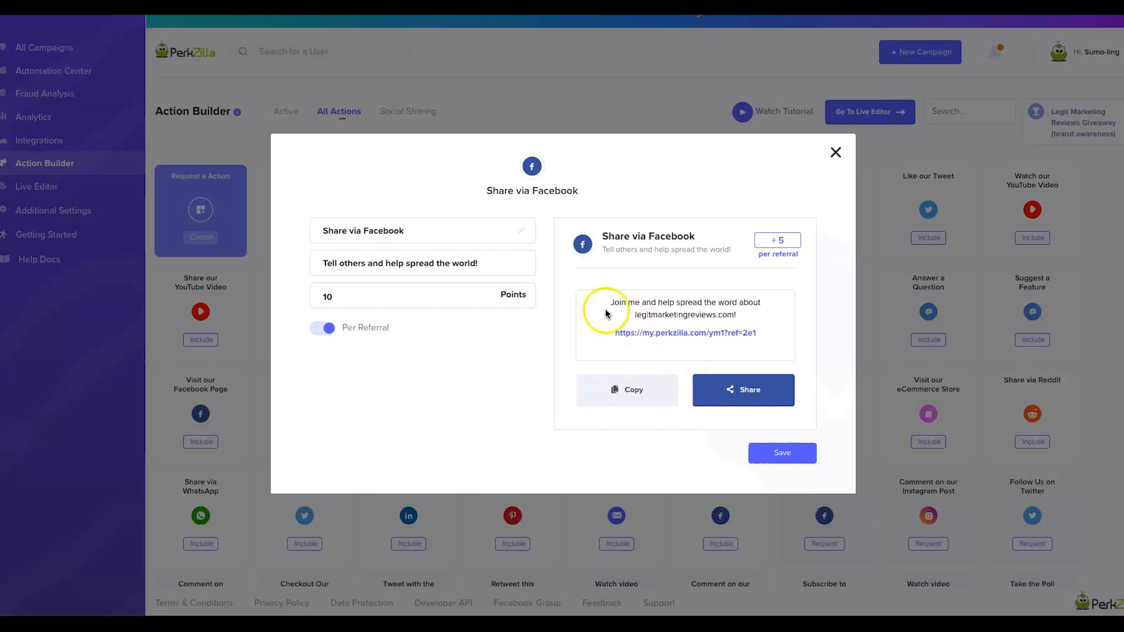
triple_click(344, 252)
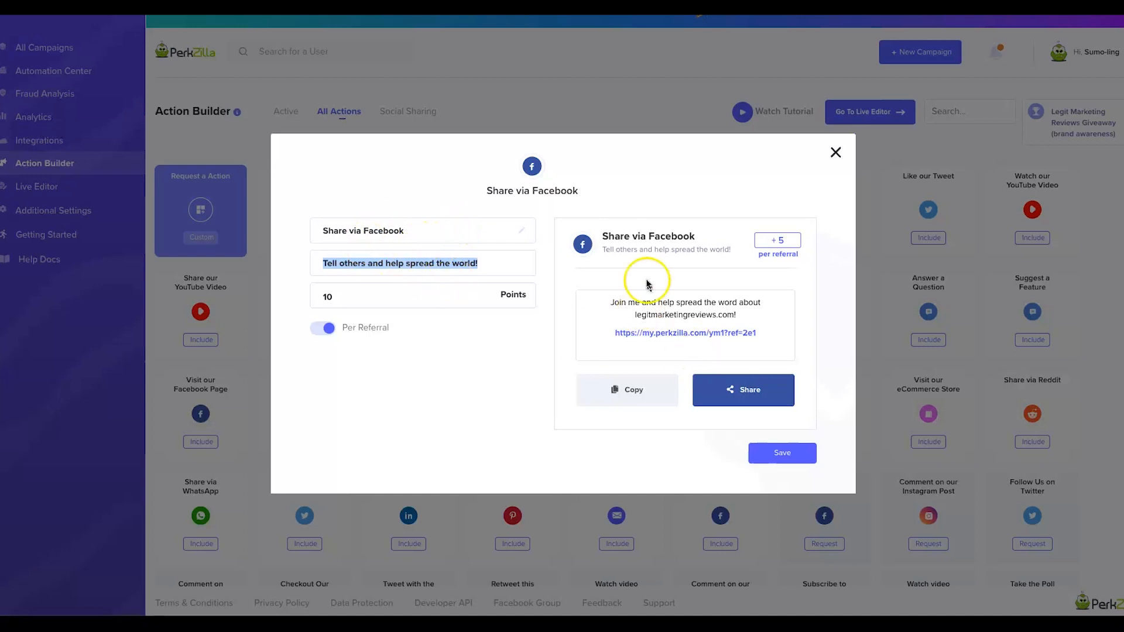
click(765, 450)
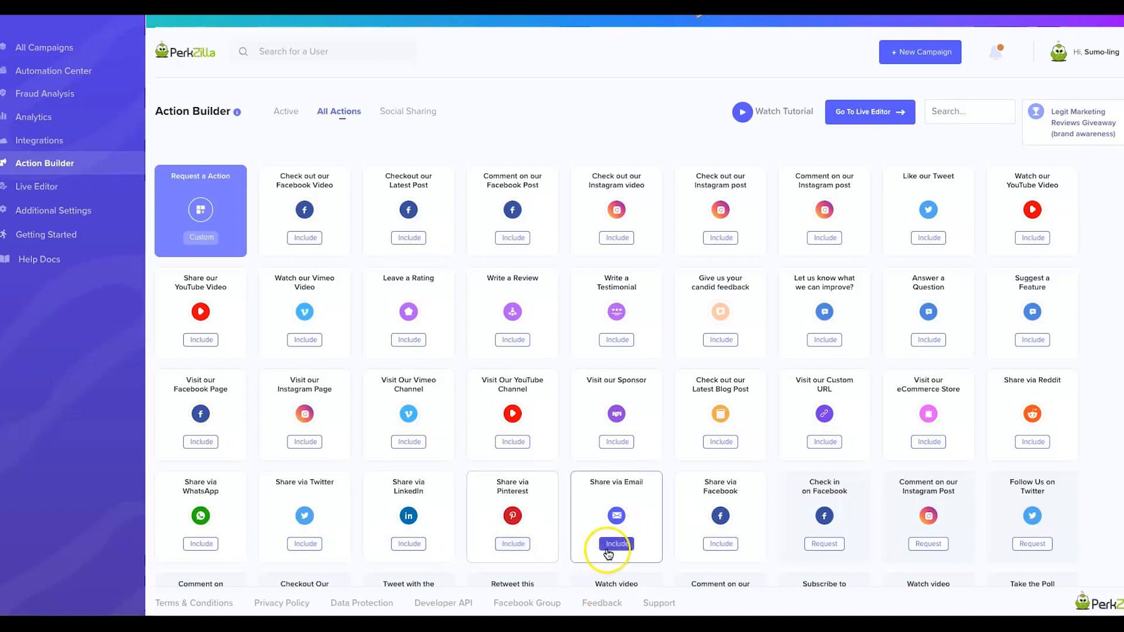
Include Share via Twitter with per-referral points, save it, and check the active actions list.
click(305, 544)
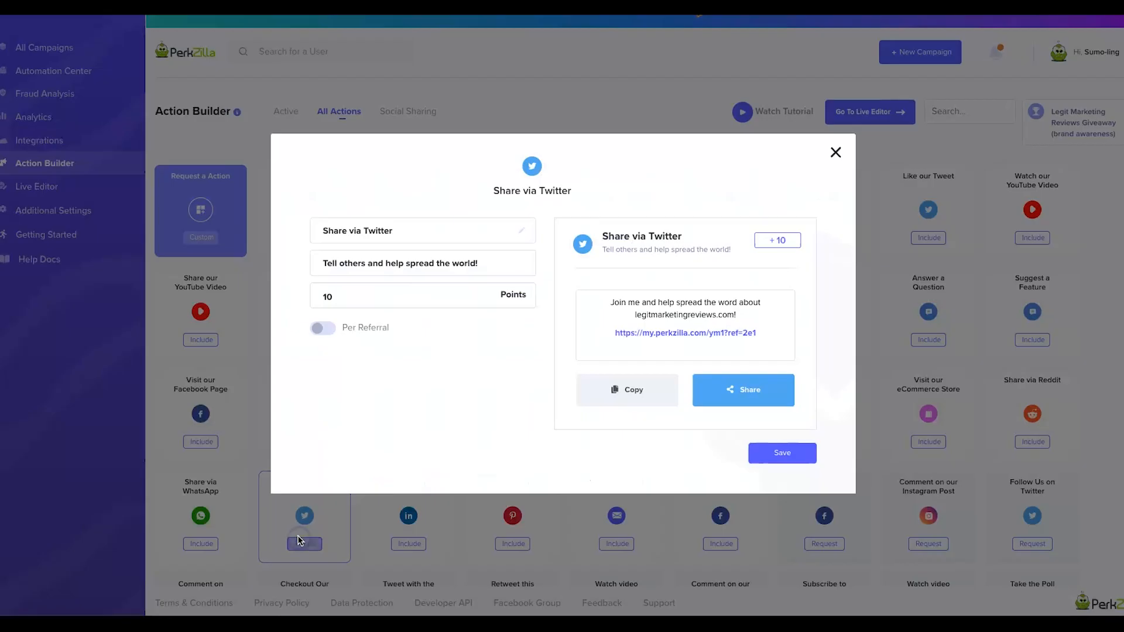
click(317, 329)
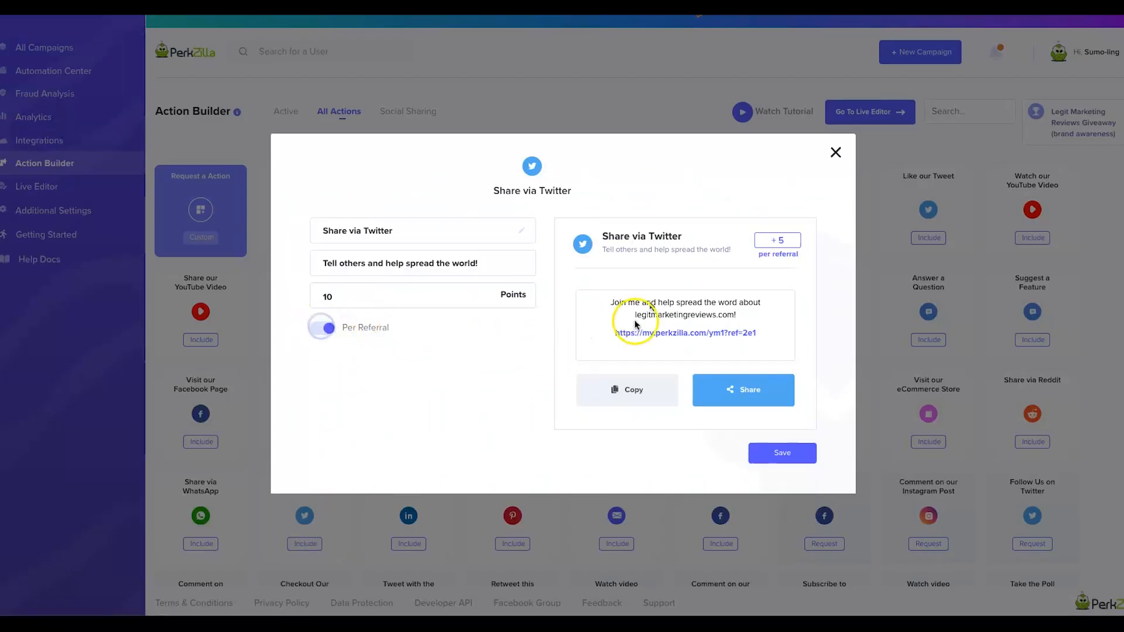
click(769, 454)
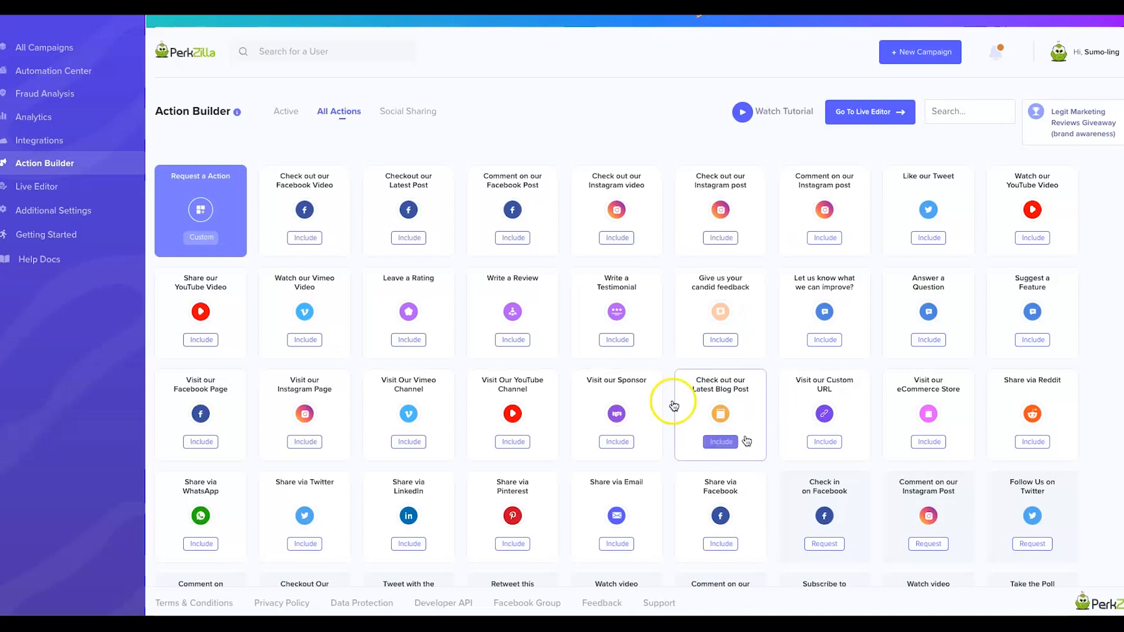
click(289, 111)
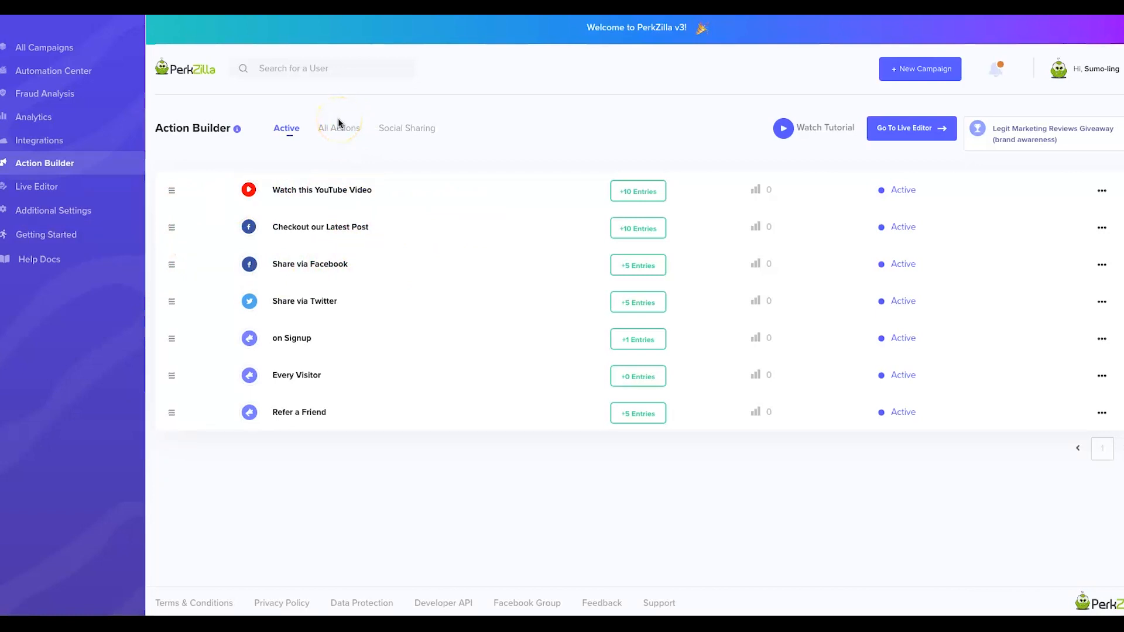
click(69, 214)
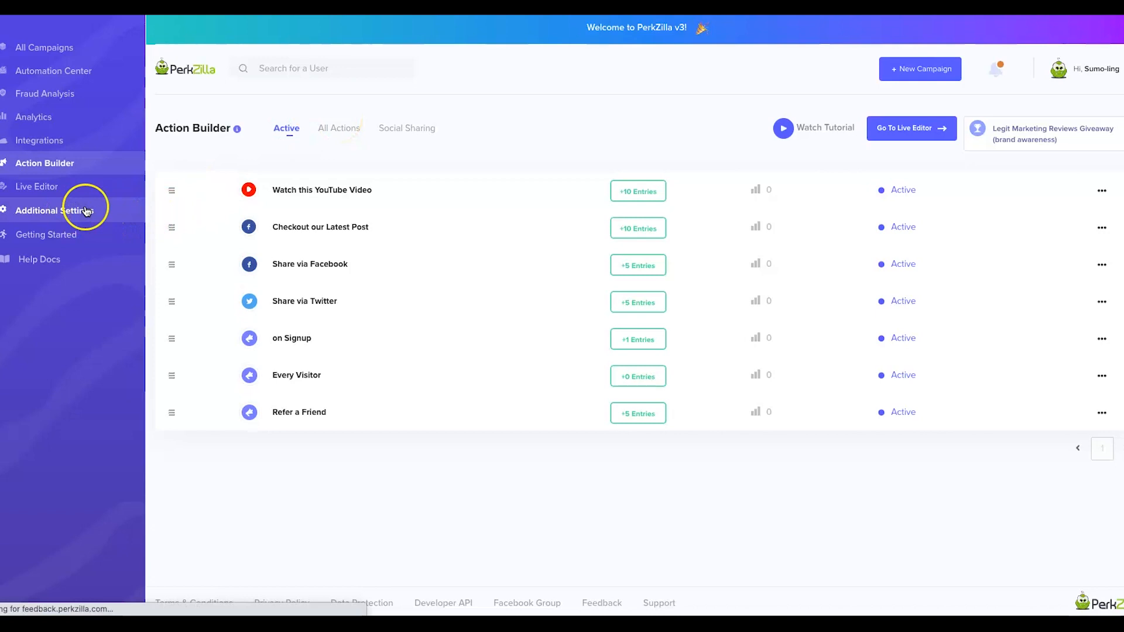
Select and copy the social sharing meta code in Additional Settings.
scroll(363, 268, down, 3)
drag(678, 366, 427, 227)
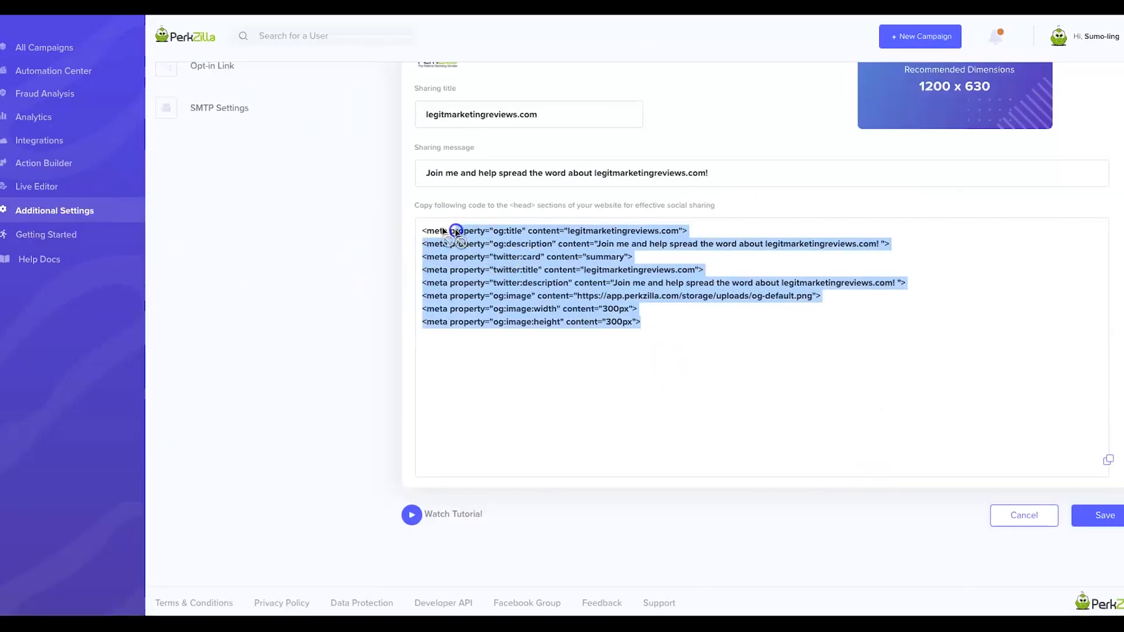
scroll(537, 317, up, 1)
drag(732, 391, 415, 255)
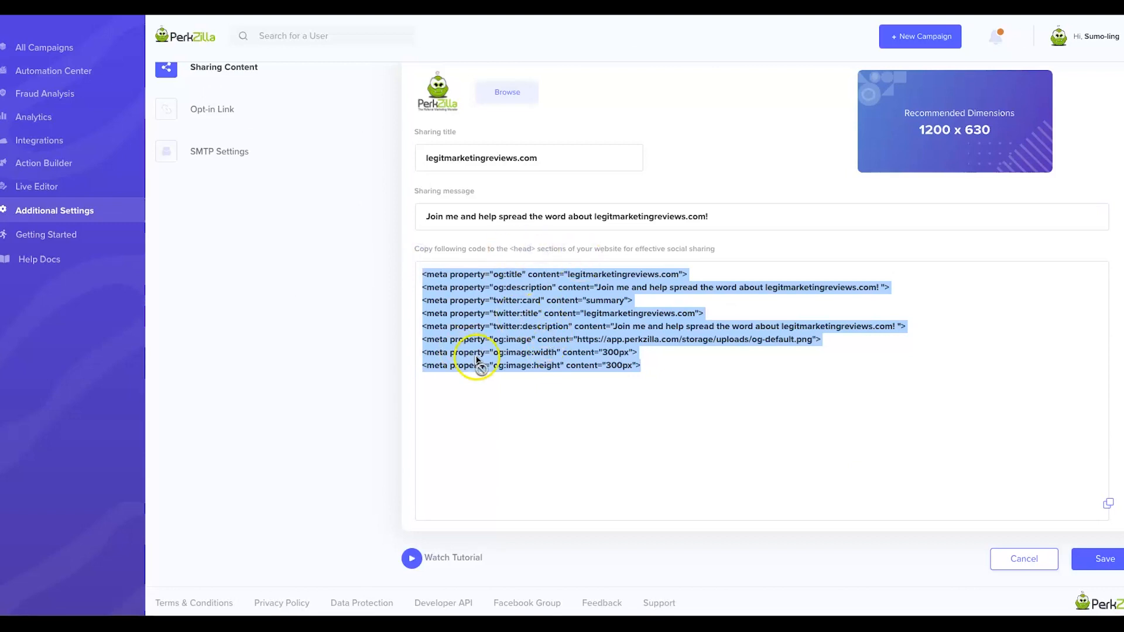
right_click(478, 334)
click(497, 363)
scroll(333, 315, up, 1)
Review the opt-in signup link's subscriber email placeholder, then bring up the SMTP Settings form.
click(217, 153)
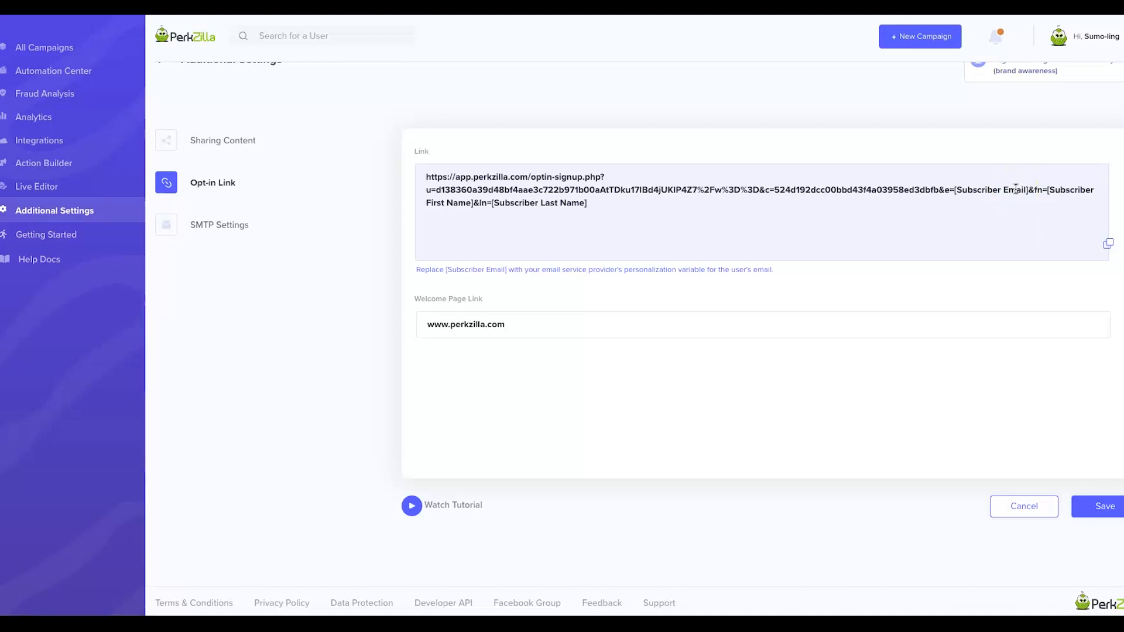
drag(1001, 191, 931, 190)
click(977, 213)
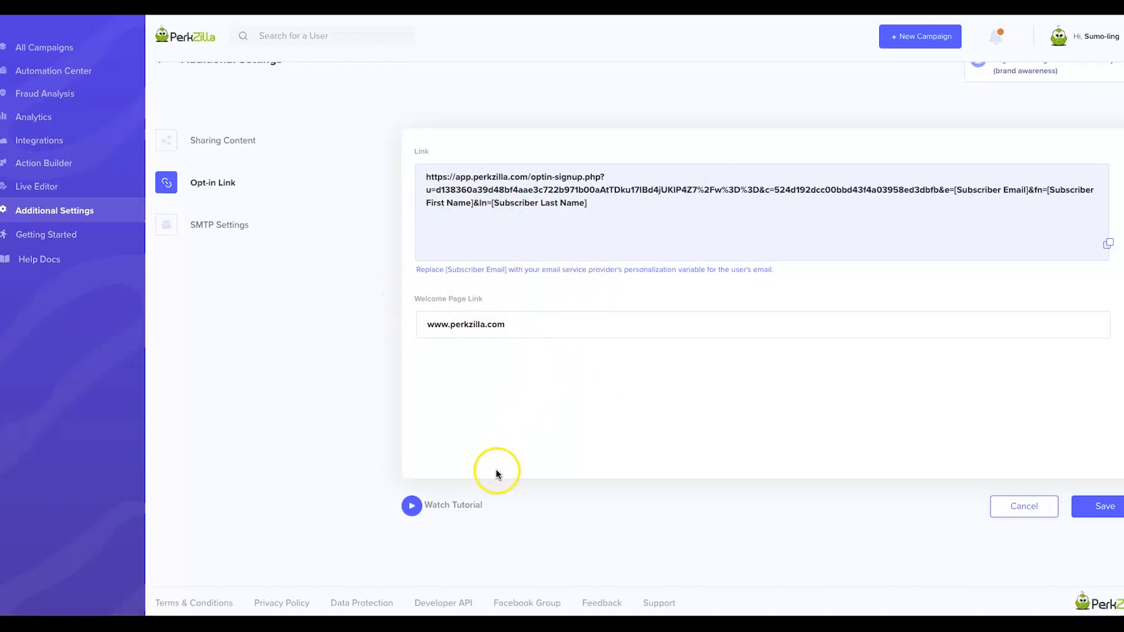
click(227, 226)
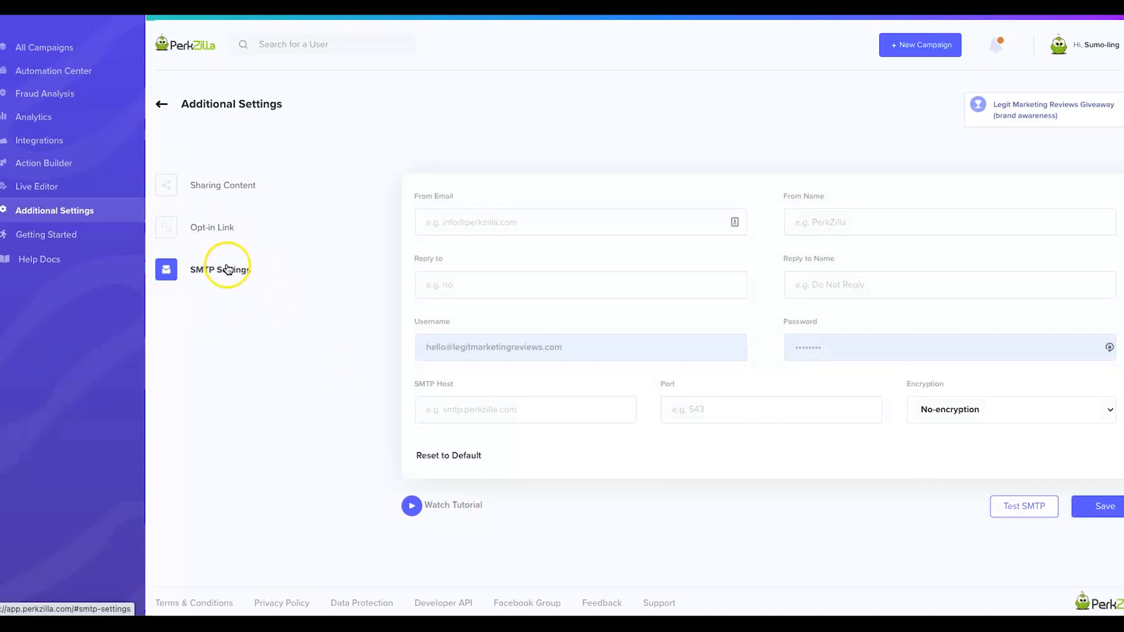
Enter the sender email address and copy it into the Reply to email field.
click(462, 223)
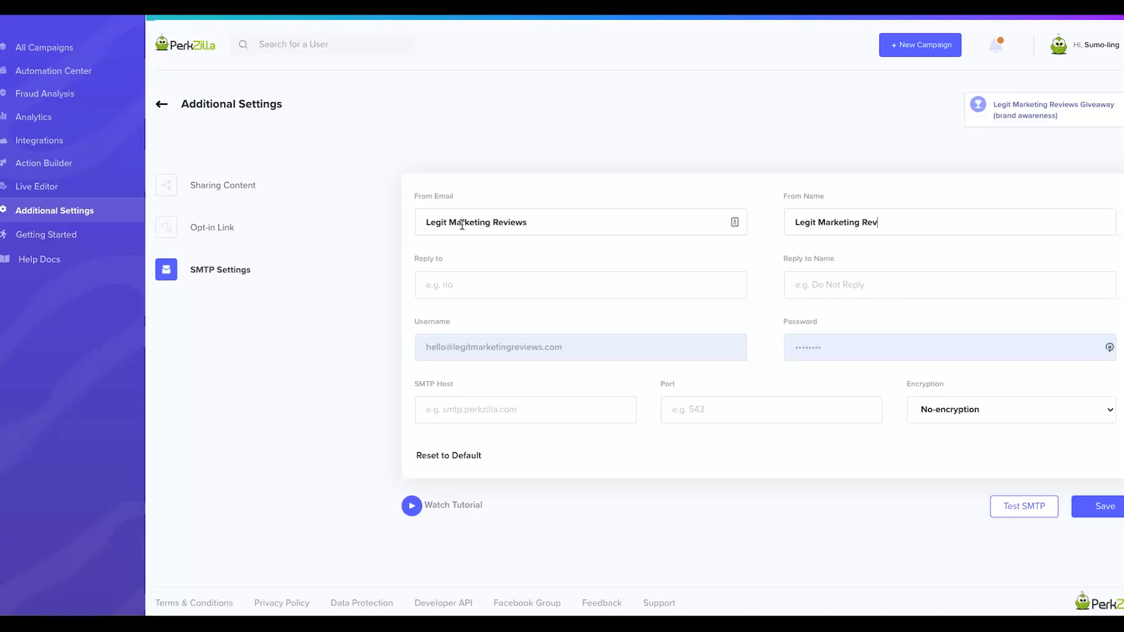
triple_click(454, 225)
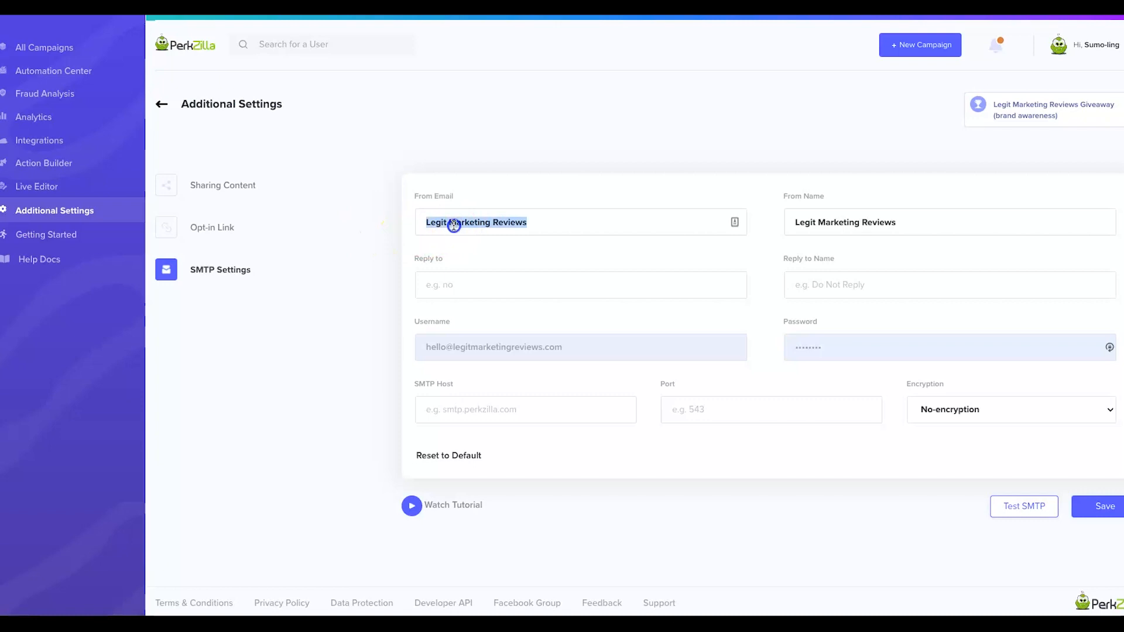
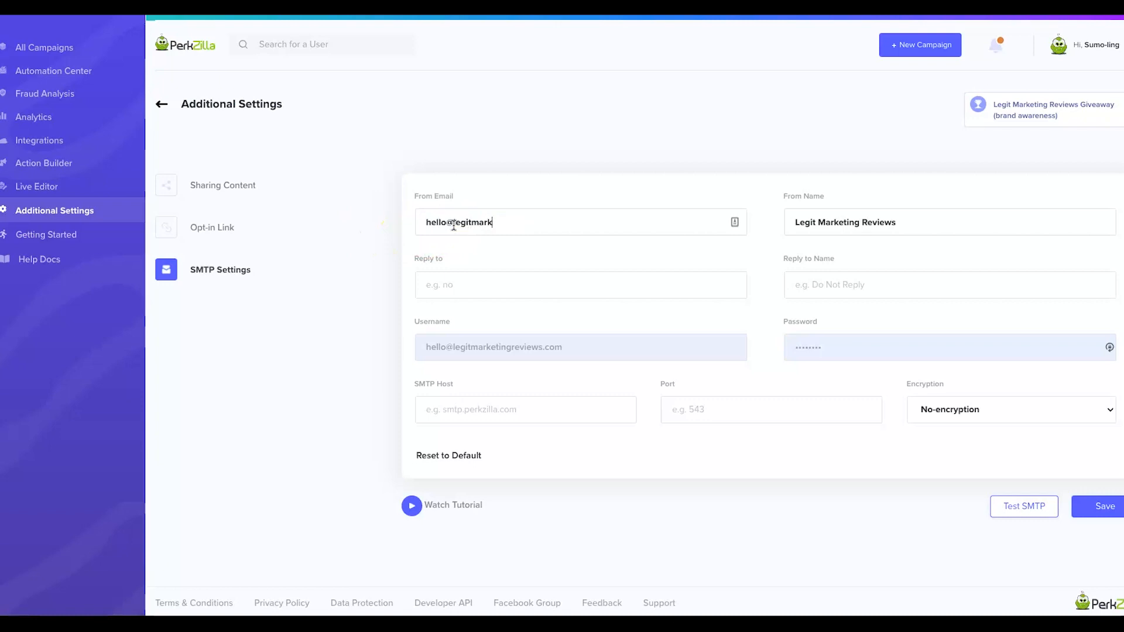
triple_click(454, 224)
key(ctrl+c)
click(484, 284)
key(ctrl+v)
Copy the sender name Legit Marketing Reviews into Reply to Name and save the email settings.
triple_click(857, 221)
key(ctrl+c)
click(849, 284)
key(ctrl+v)
click(515, 406)
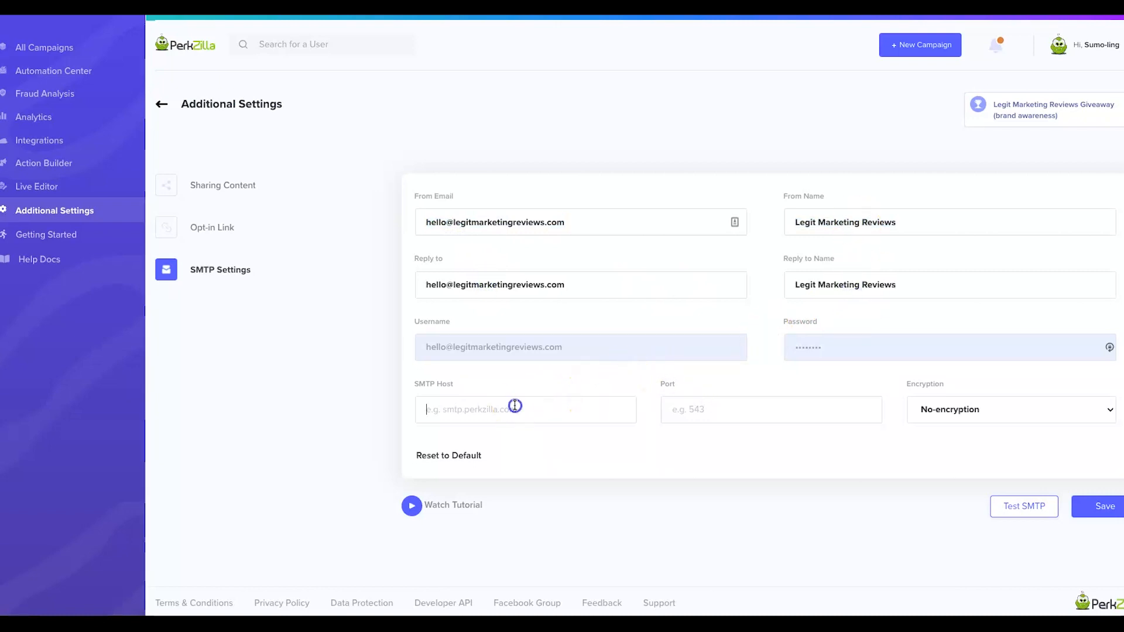
click(526, 416)
click(38, 188)
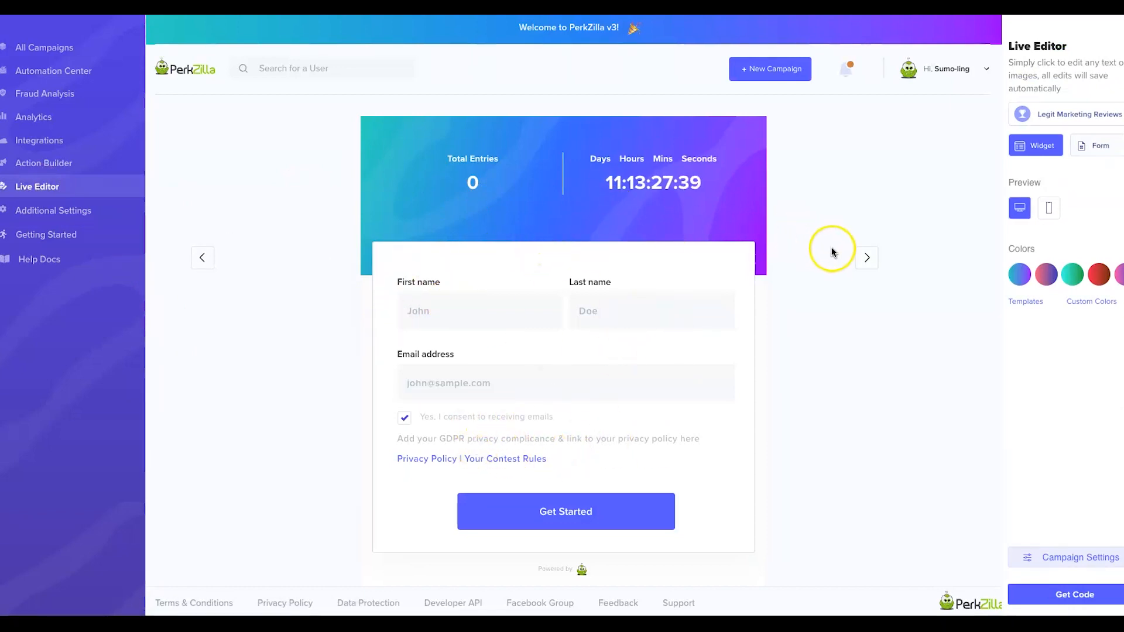
Return the preview to the entry form and delete the stray characters from the GDPR privacy line.
click(866, 262)
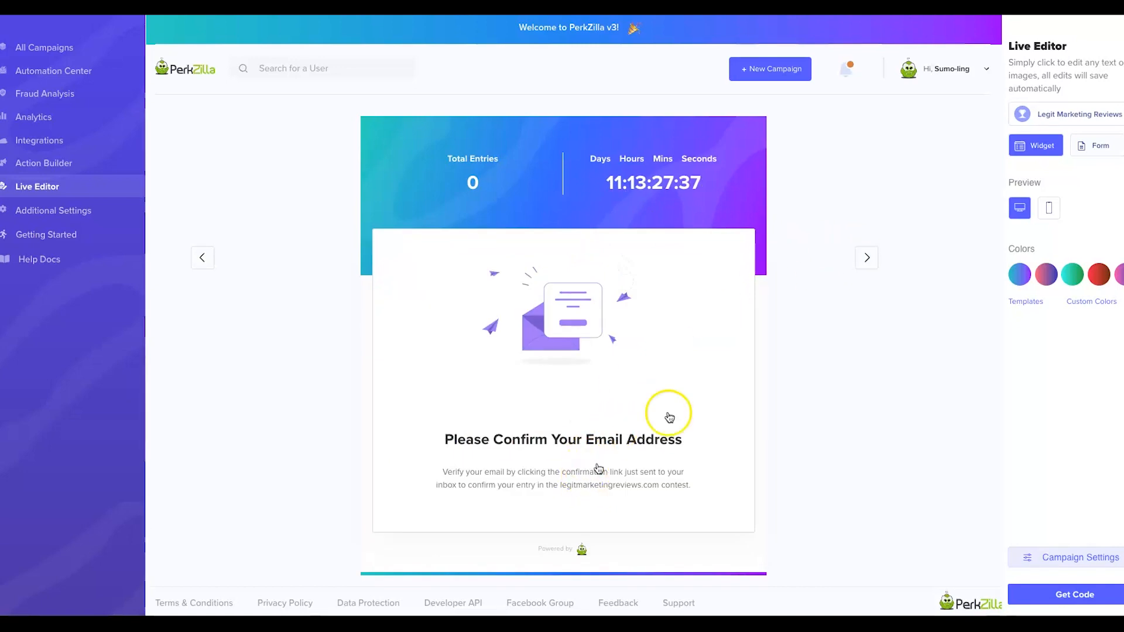
click(665, 438)
click(603, 481)
click(197, 255)
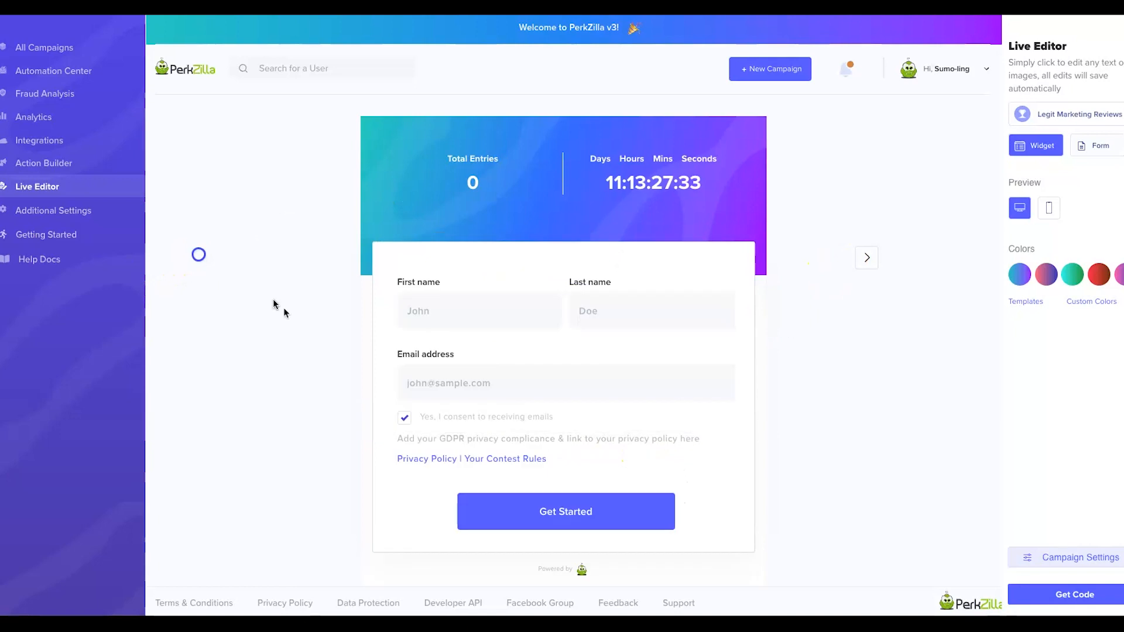
click(457, 413)
triple_click(444, 439)
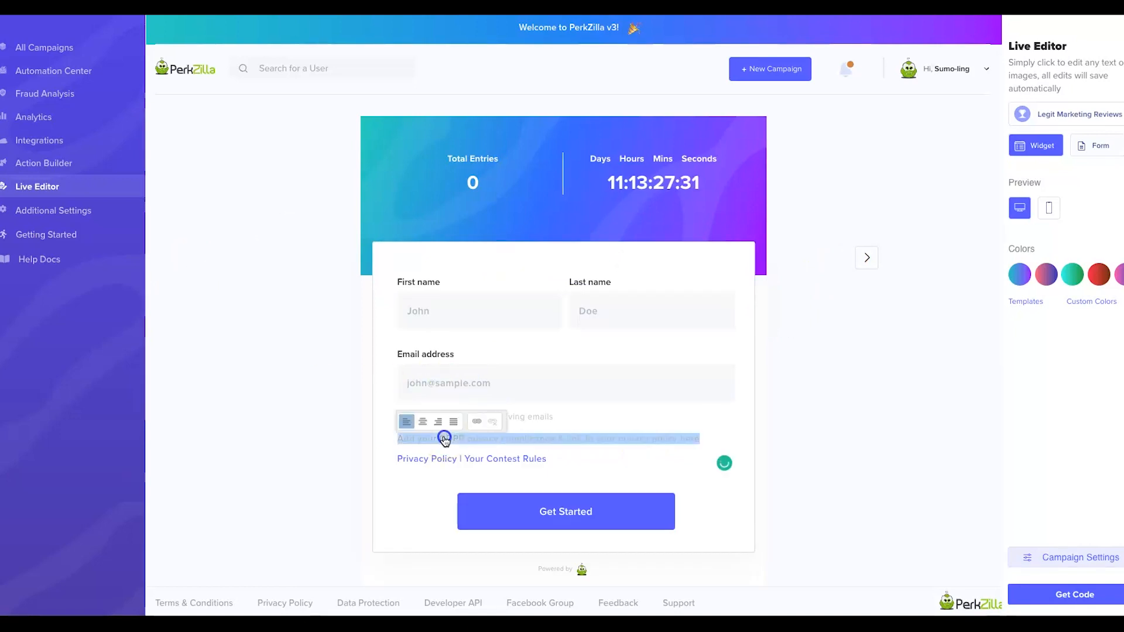
click(481, 442)
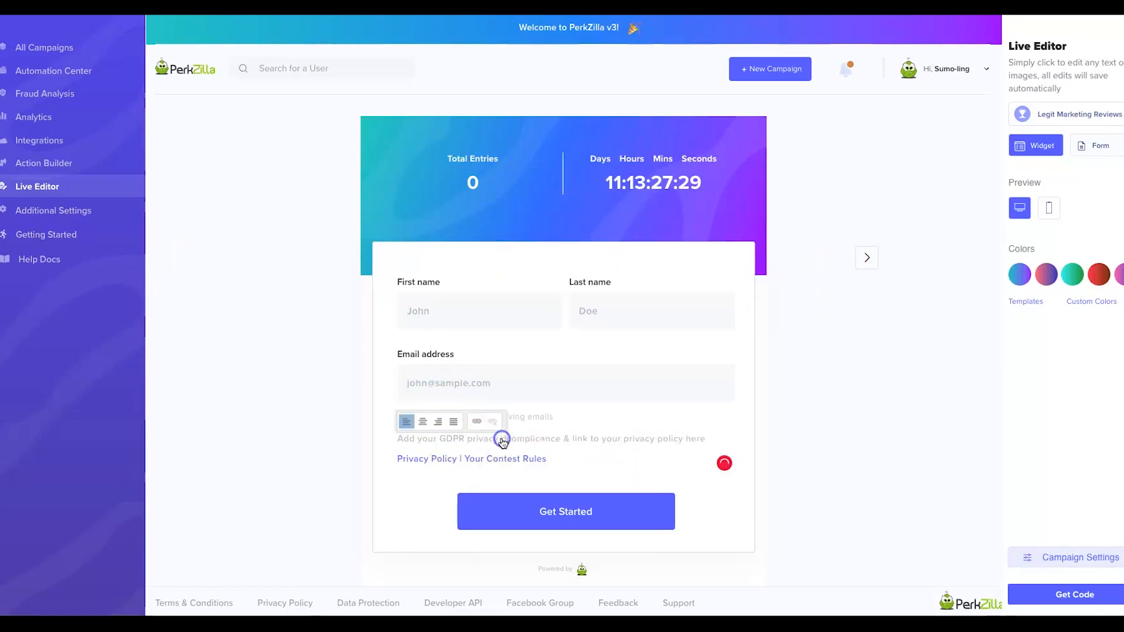
key(BackSpace)
key(BackSpace)
key(BackSpace)
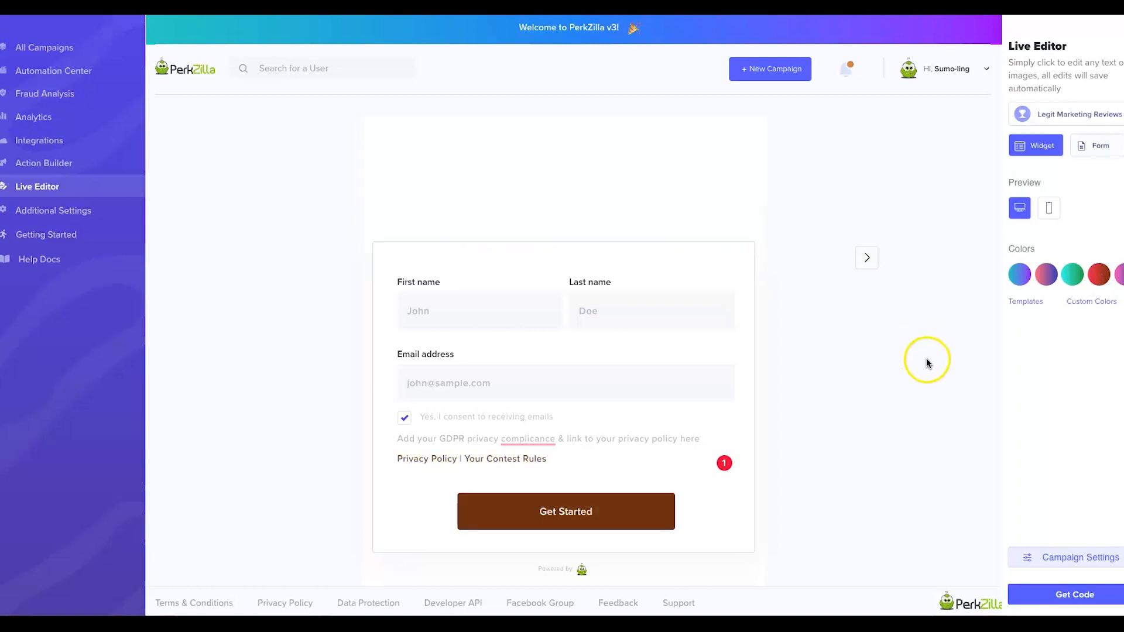
Try the purple-and-orange theme, keep teal-to-purple, and check the mobile and desktop previews.
click(1047, 275)
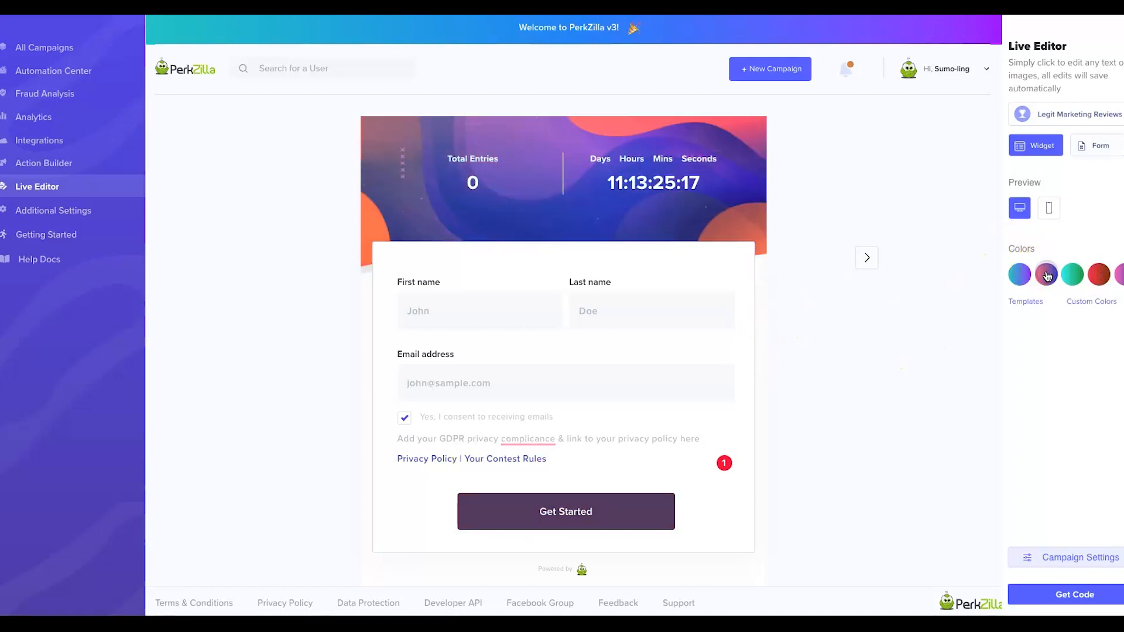
click(1061, 275)
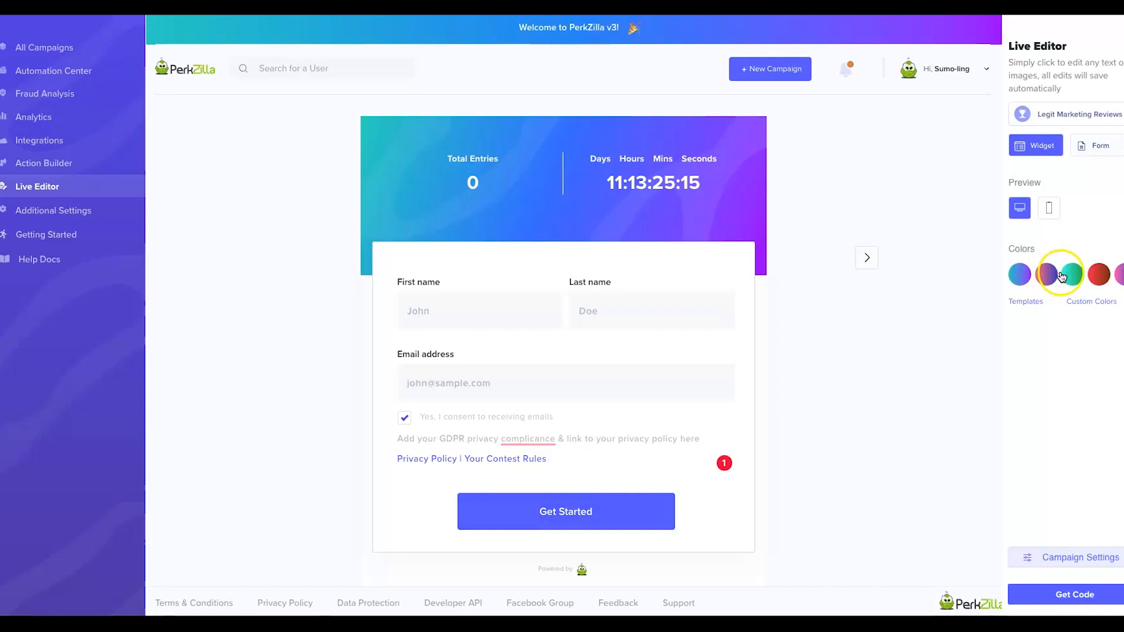
click(1043, 209)
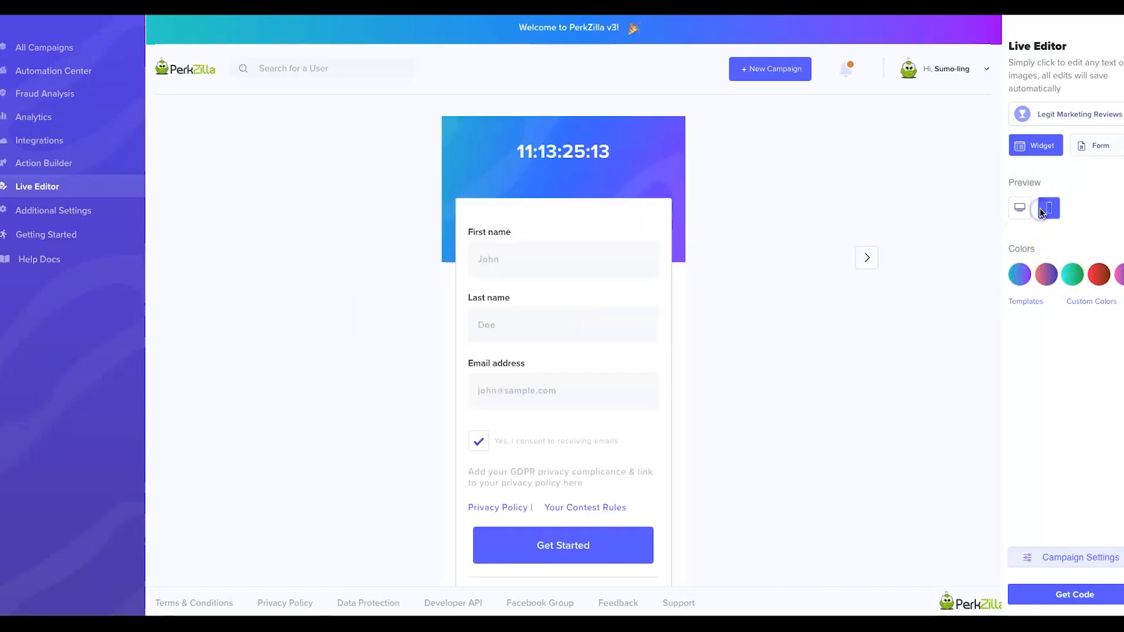
click(1021, 207)
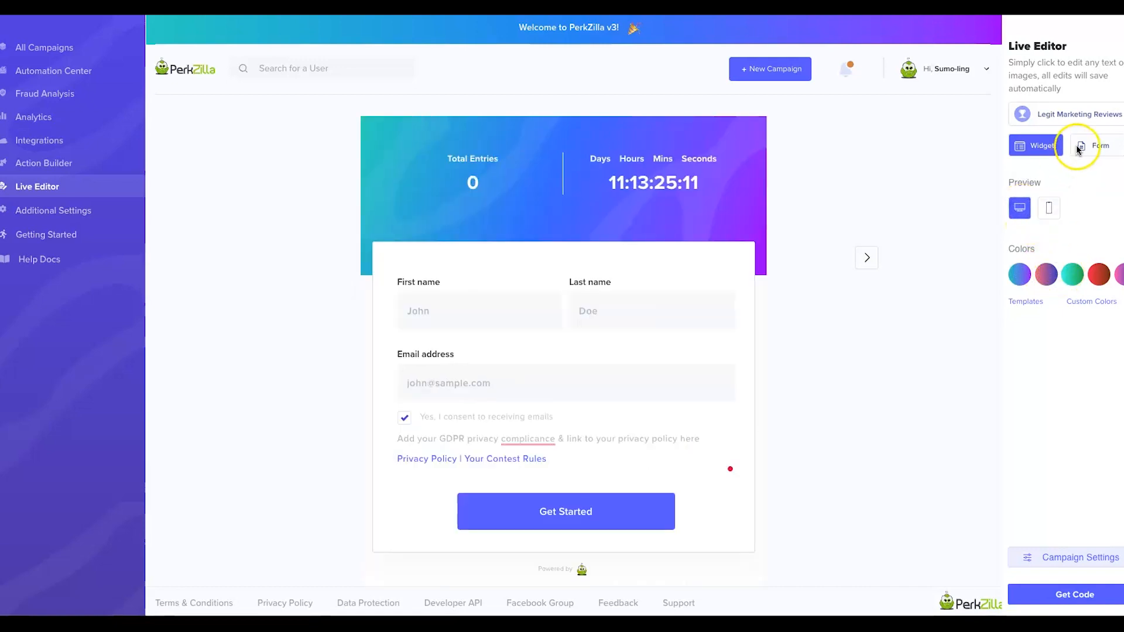
Browse the Basic Details, Form Settings and Toolbox sections of Campaign Settings, then return to Live Editor.
click(1051, 561)
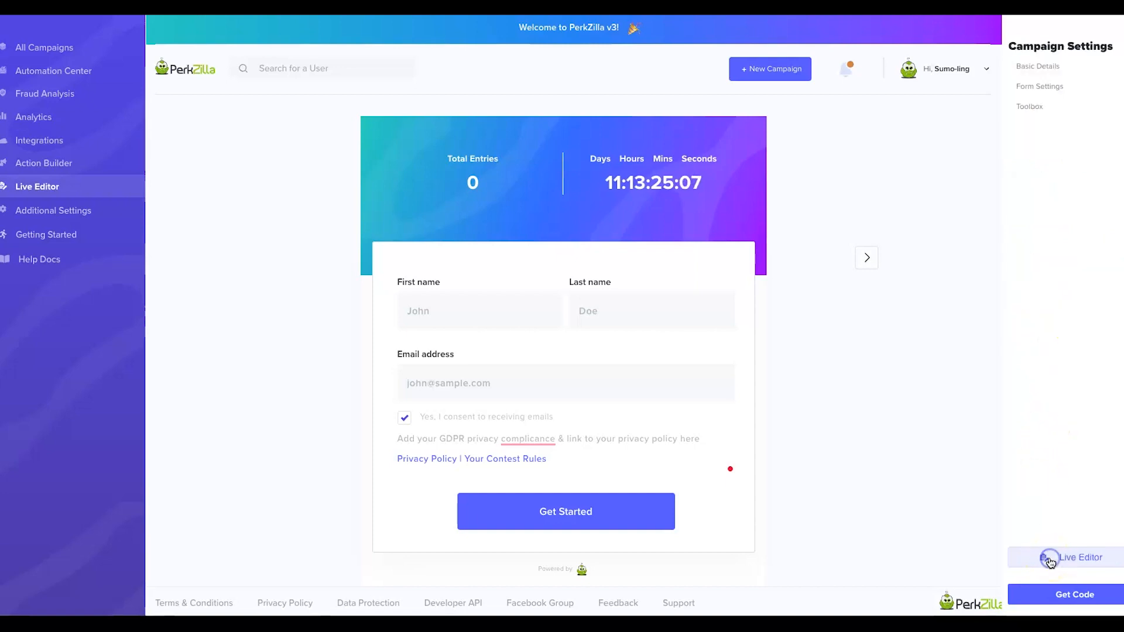
click(1053, 67)
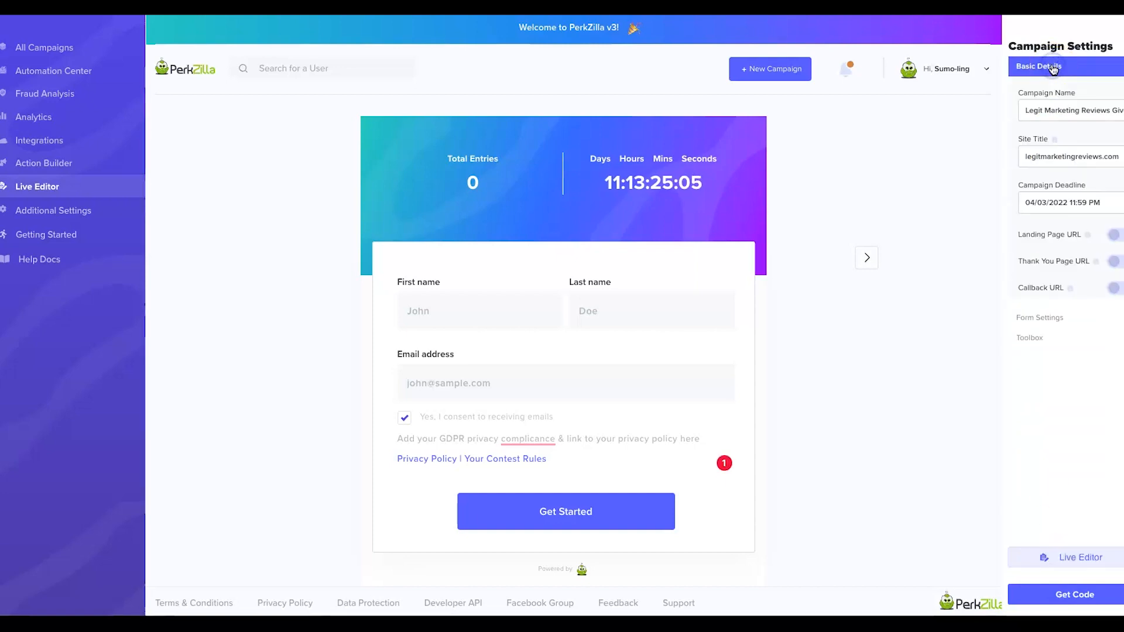
click(1053, 67)
click(1054, 87)
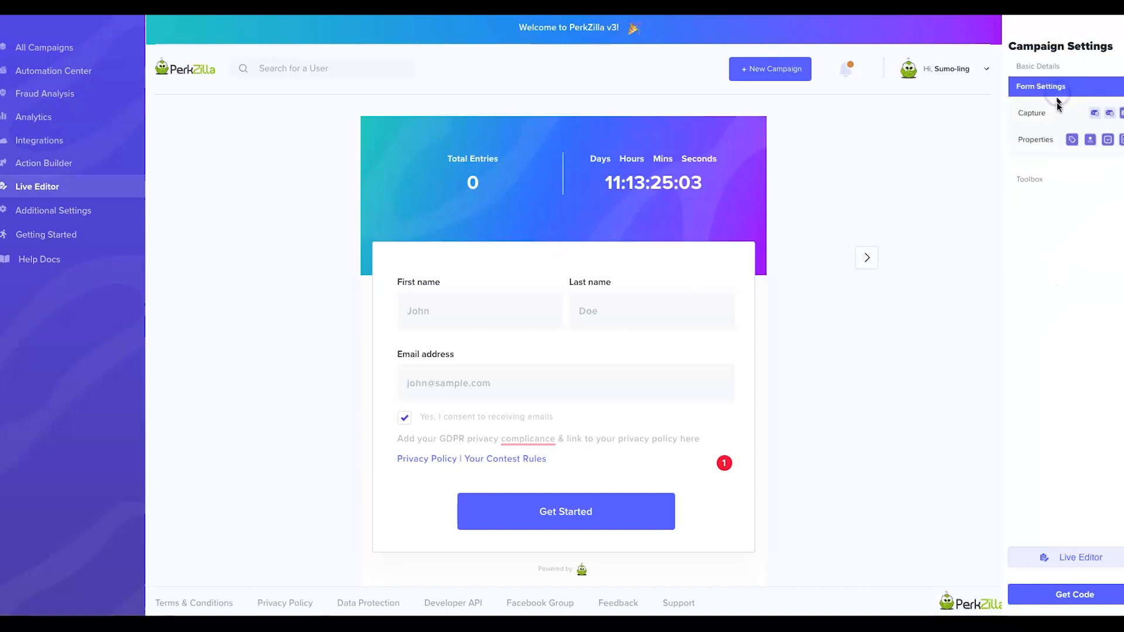
click(1056, 87)
click(1054, 108)
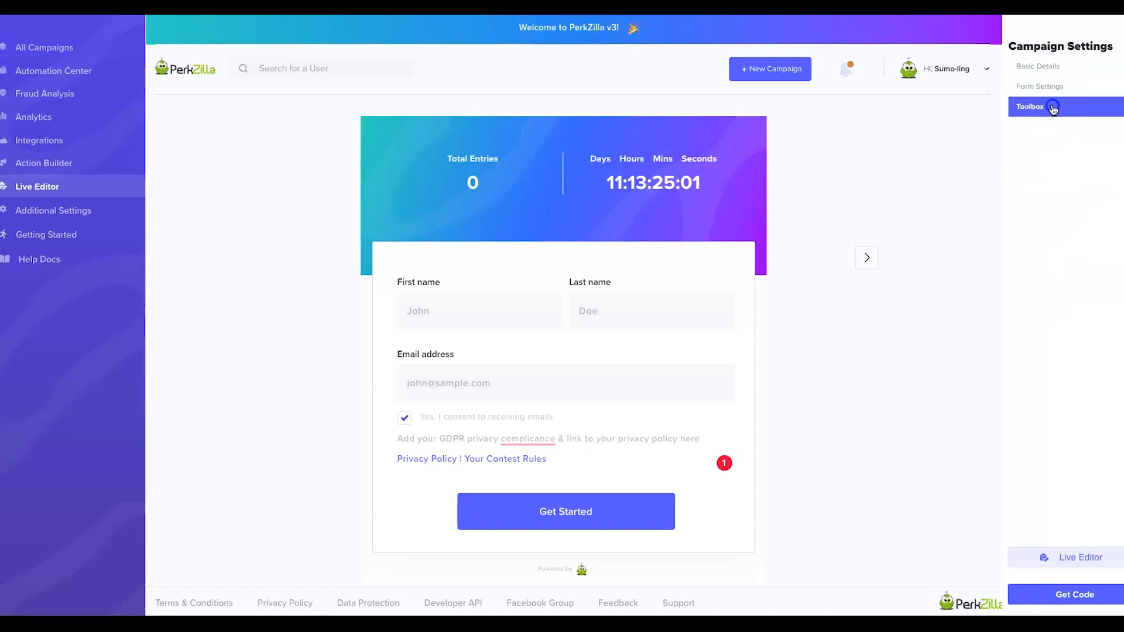
click(1052, 108)
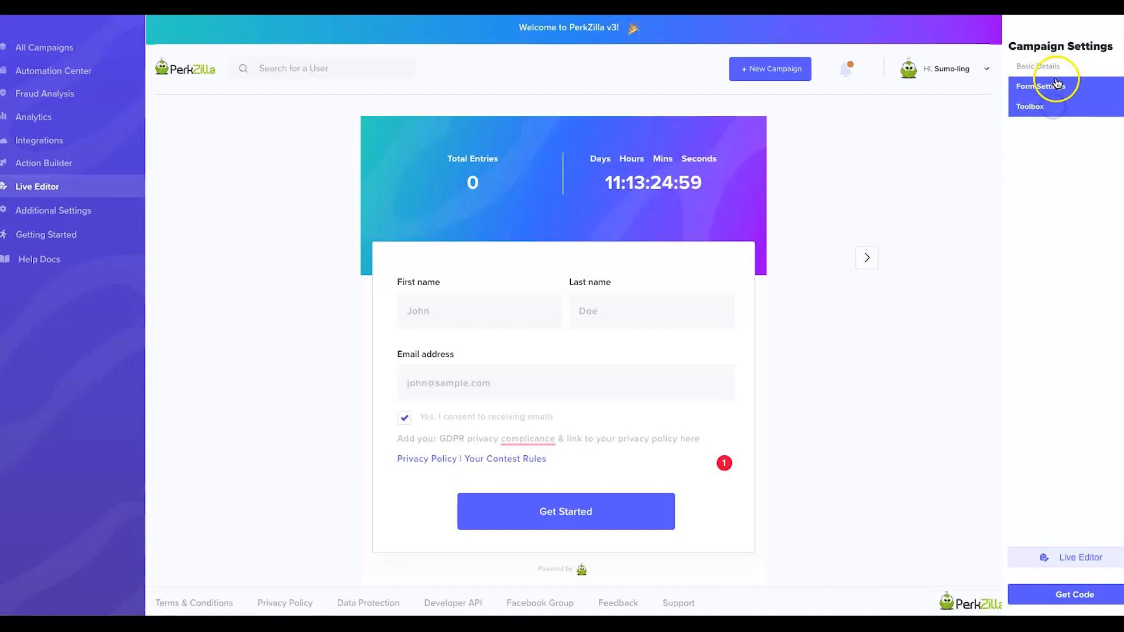
click(1062, 557)
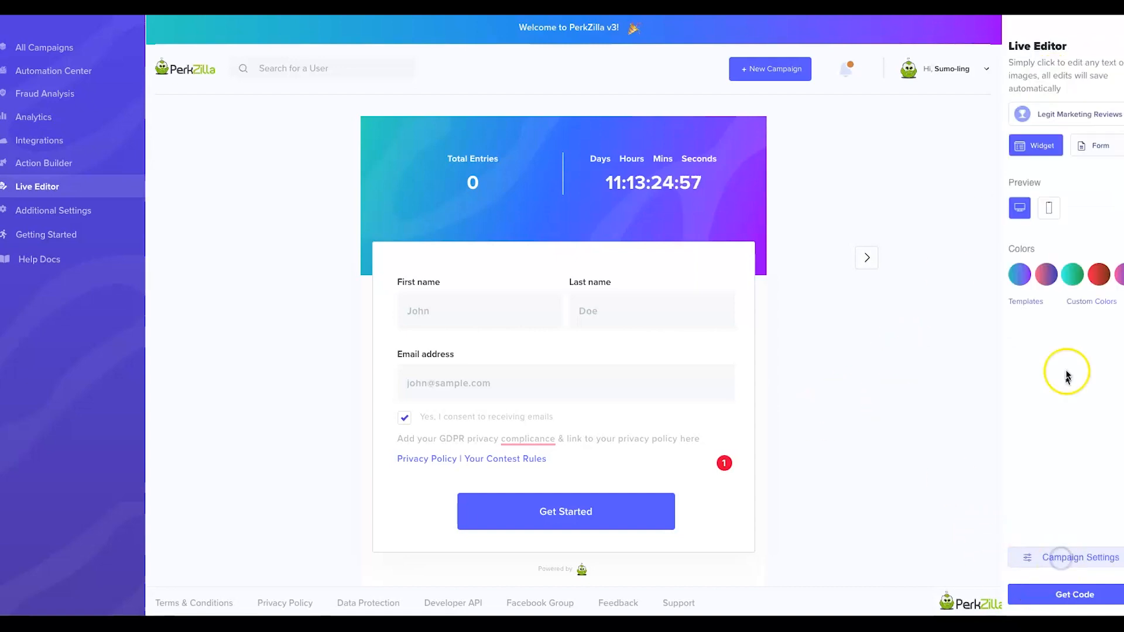
click(1063, 592)
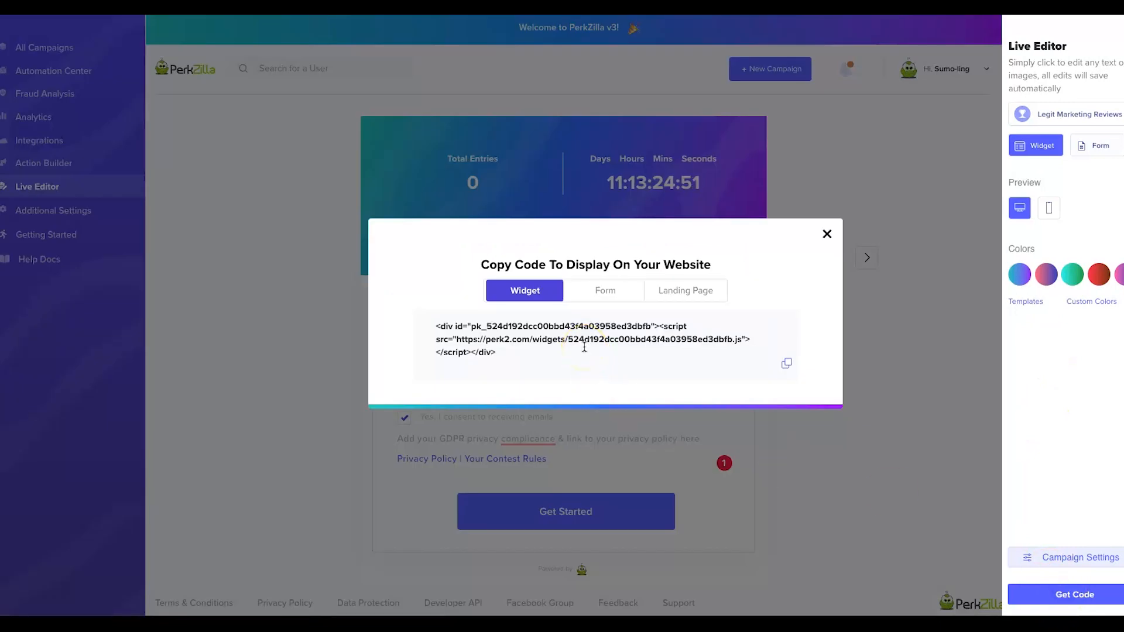
drag(519, 357, 417, 319)
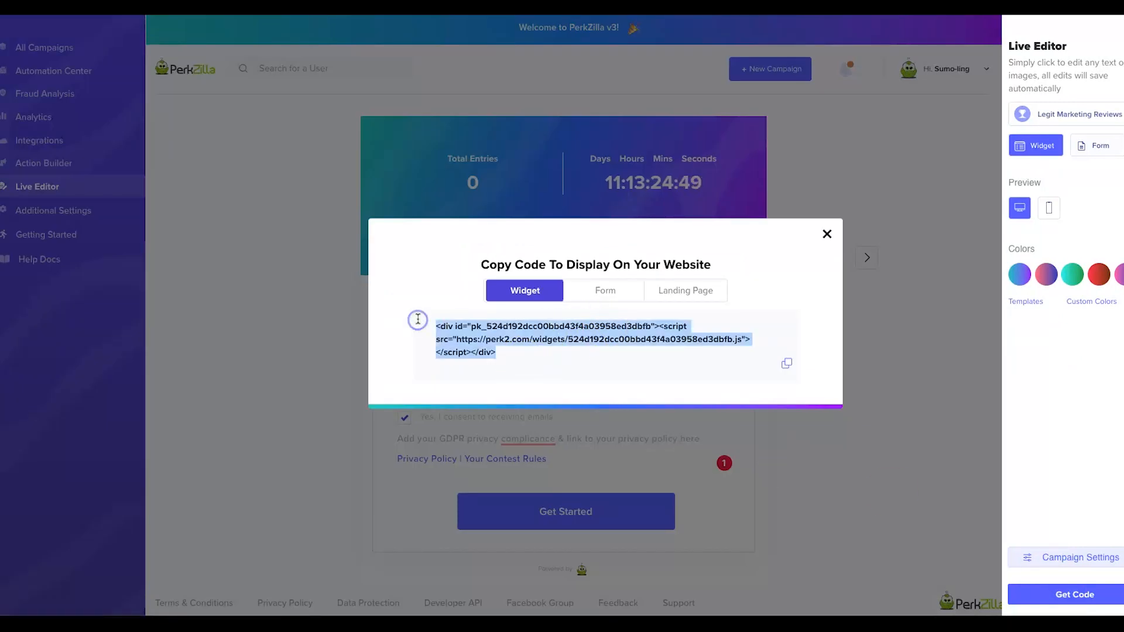
click(585, 291)
drag(513, 358, 424, 318)
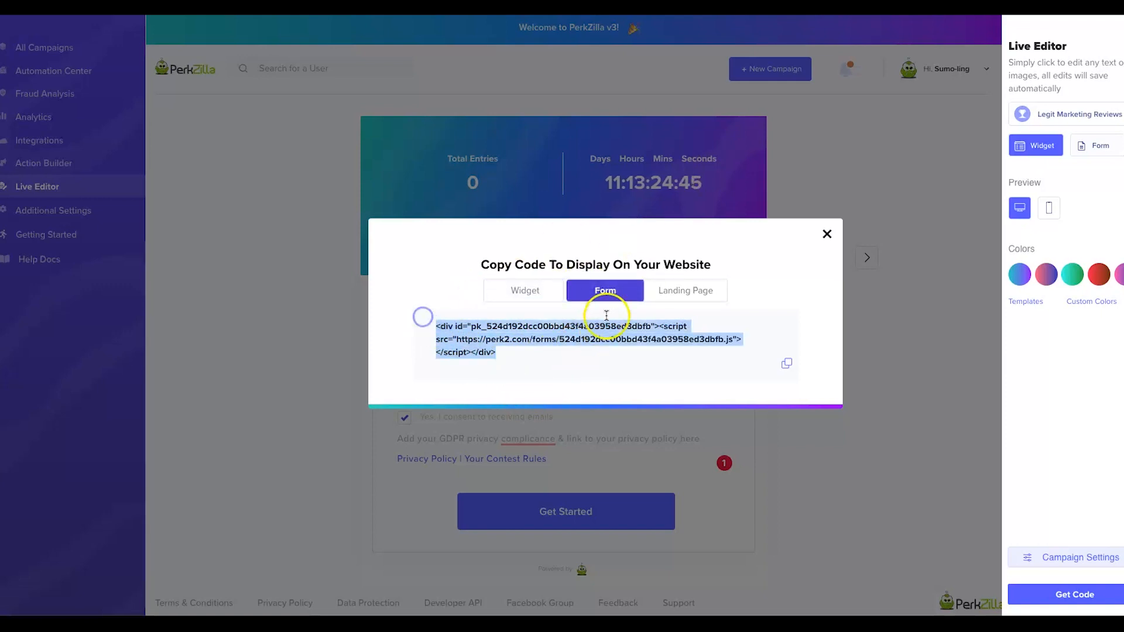
click(671, 291)
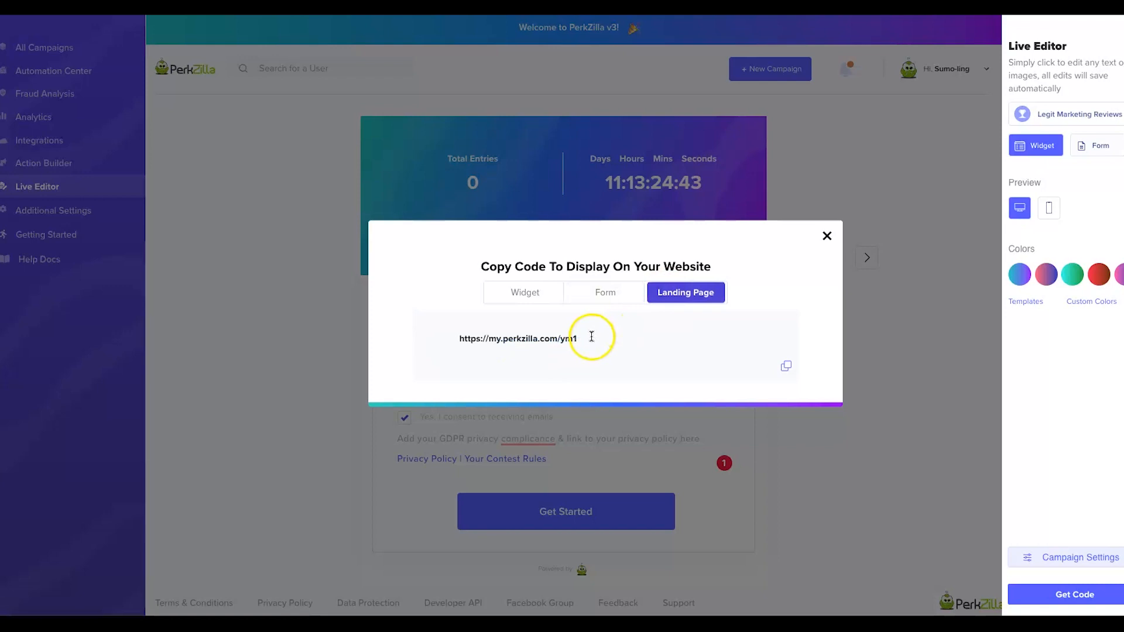
drag(591, 336, 452, 340)
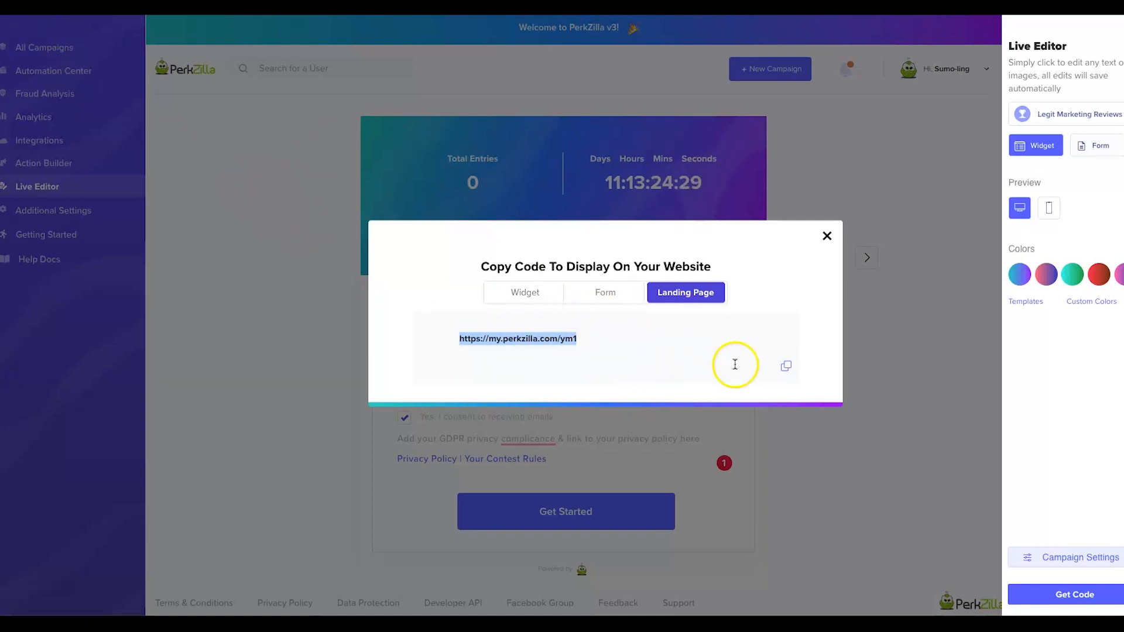
click(786, 366)
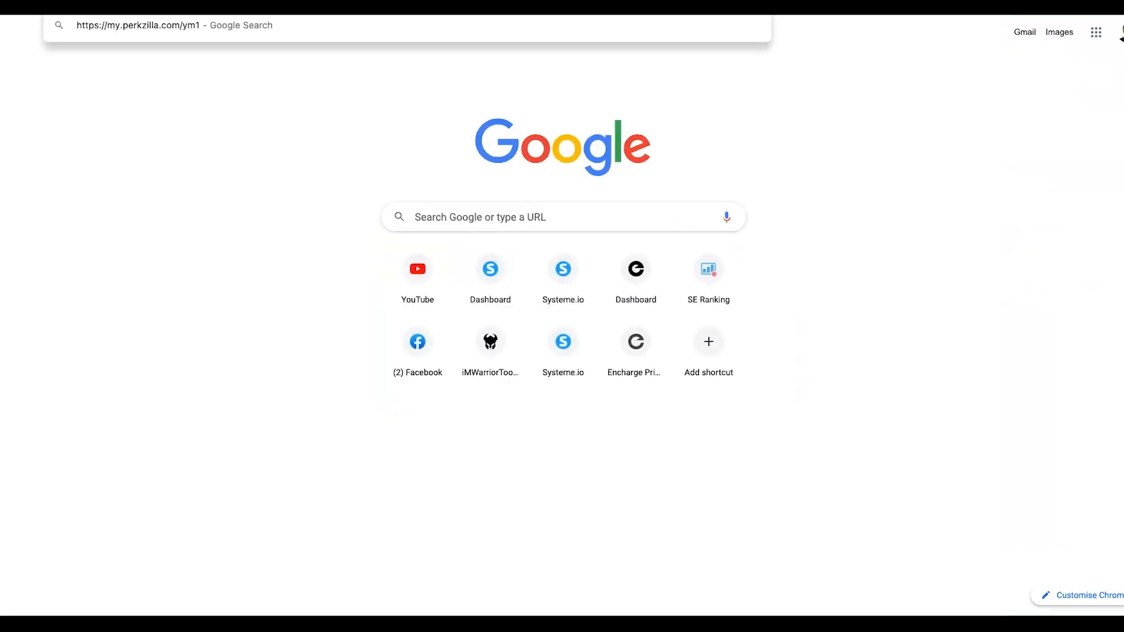
key(Return)
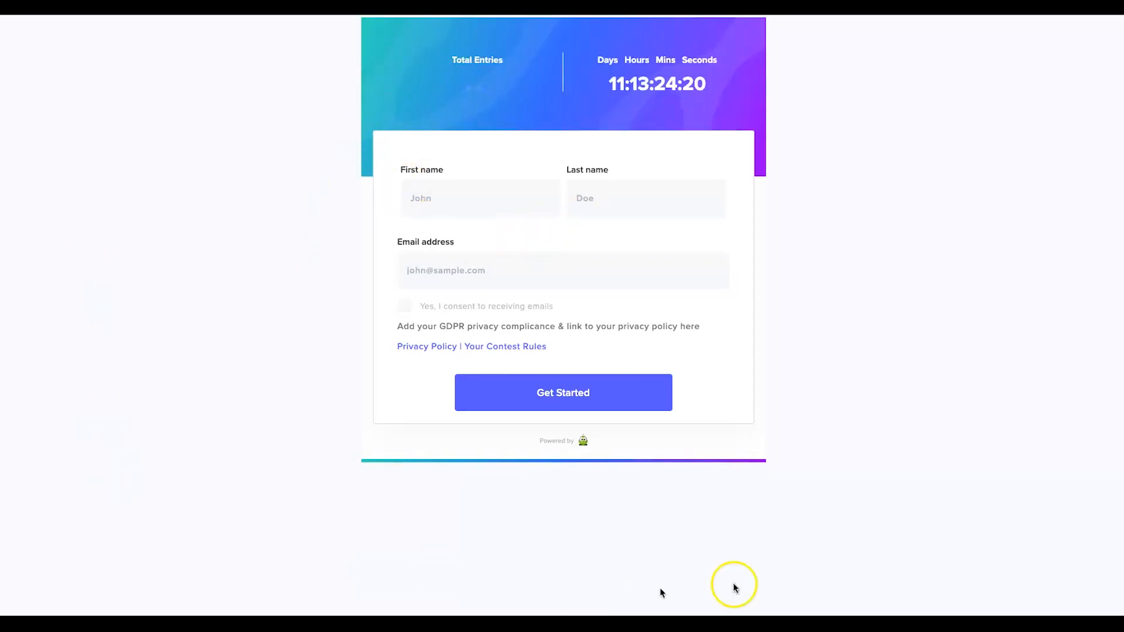
Fill in the test entrant's first name, last name and e-mail, tick email consent, and submit via Get Started.
click(443, 184)
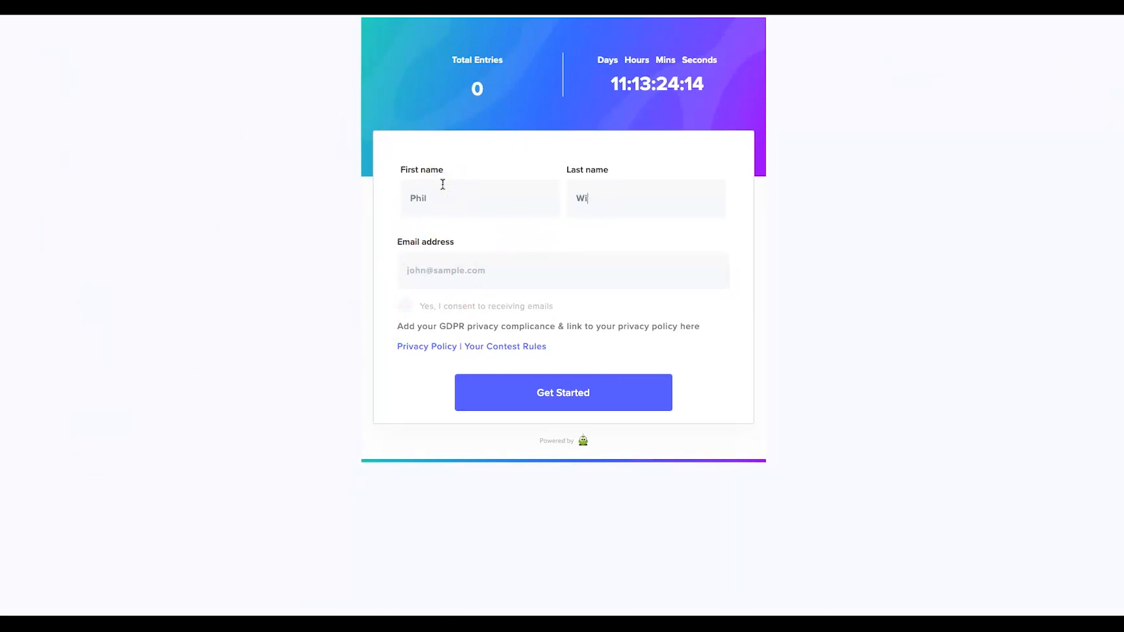
key(BackSpace)
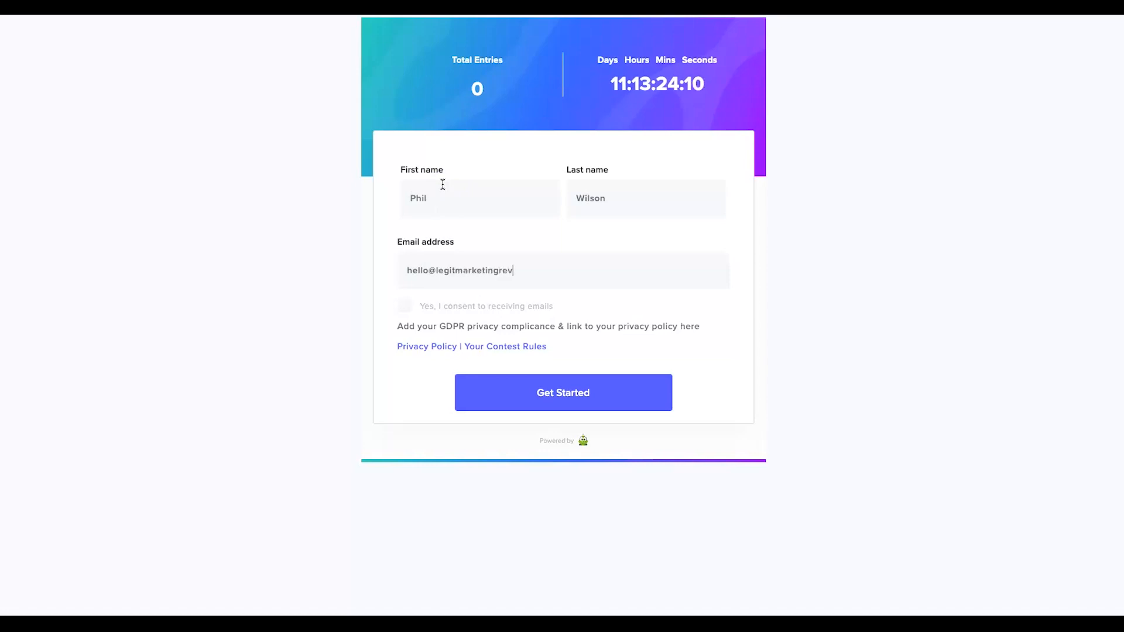
click(404, 305)
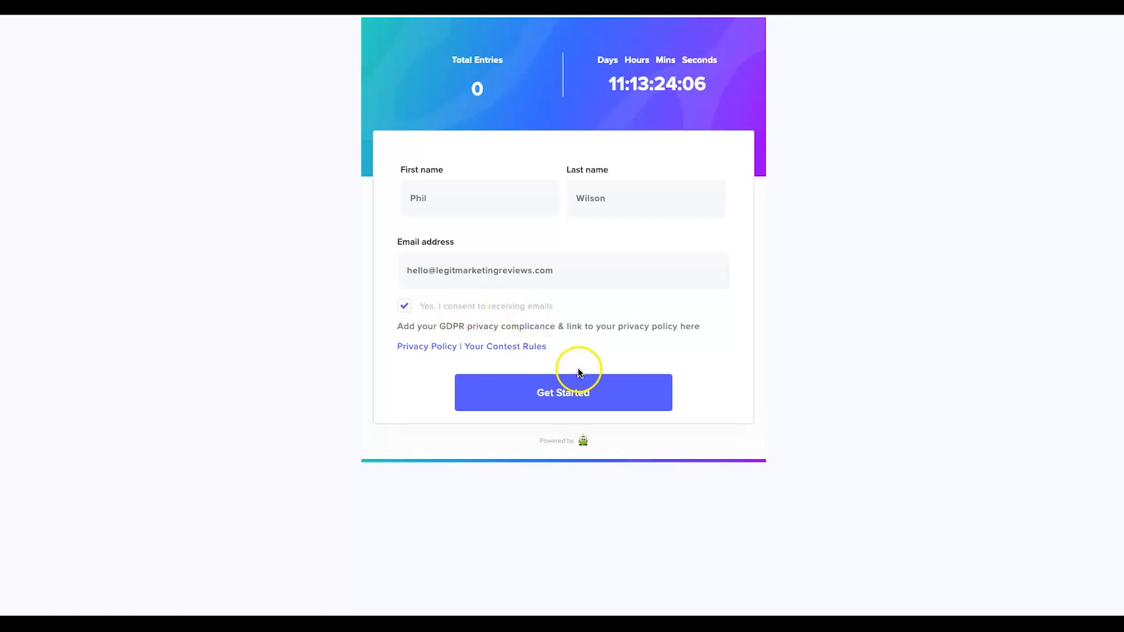
click(572, 384)
click(566, 348)
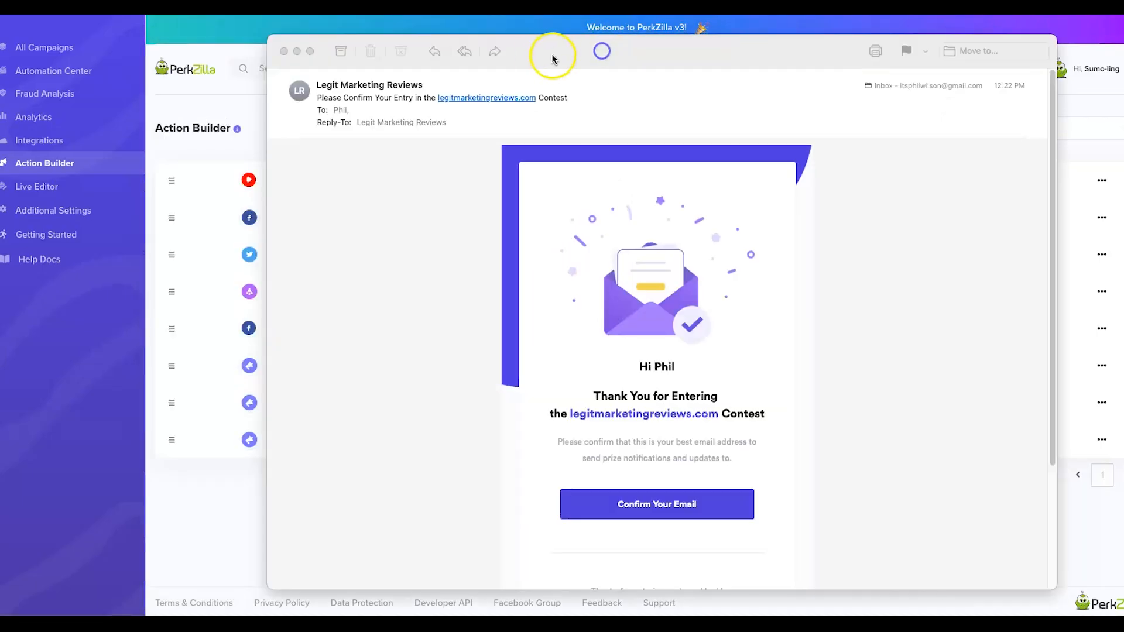
Confirm the entry from the contest email, reaching the 'You're in' page with 10 points and 1 entry.
double_click(552, 55)
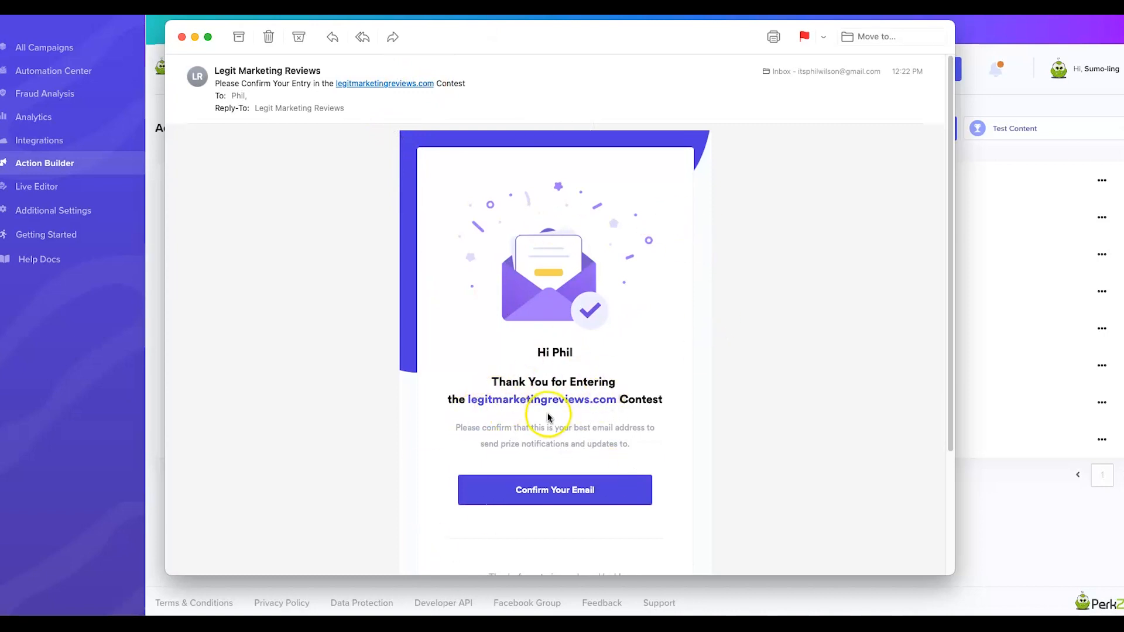
click(529, 475)
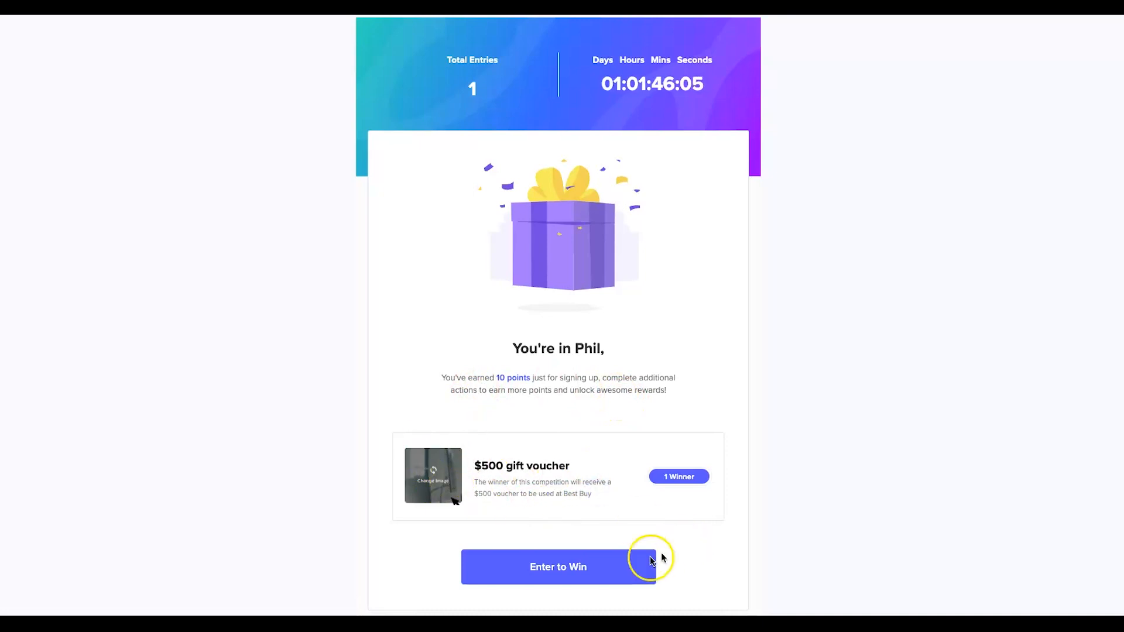
View the leaderboard ranking the test entrant first with 1 entry, then return to the bonus actions.
click(610, 570)
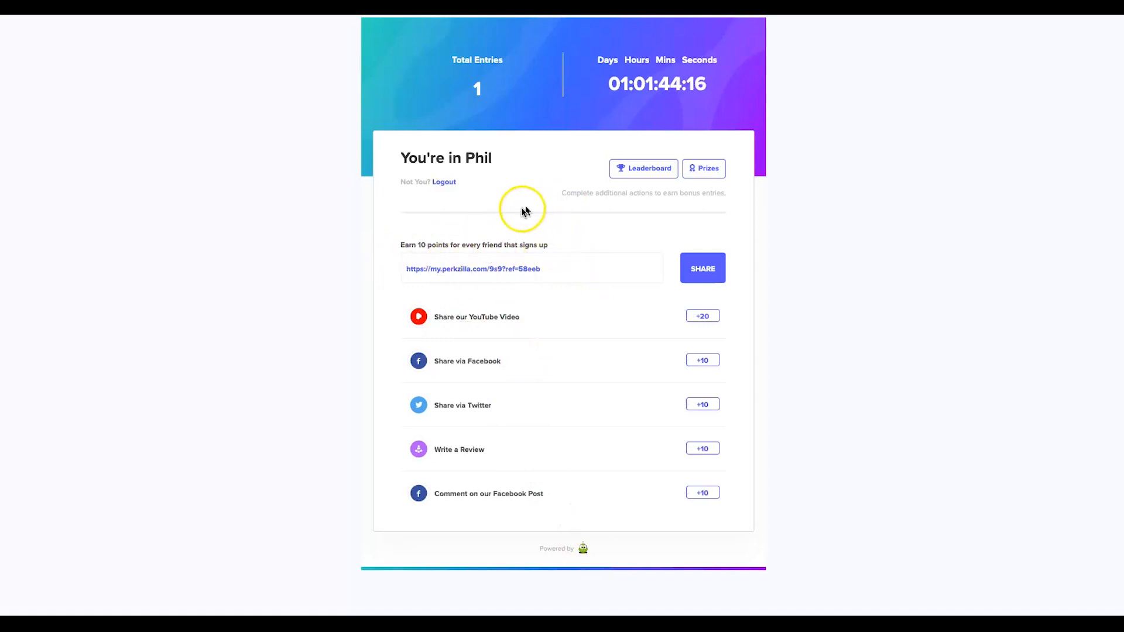
click(521, 4)
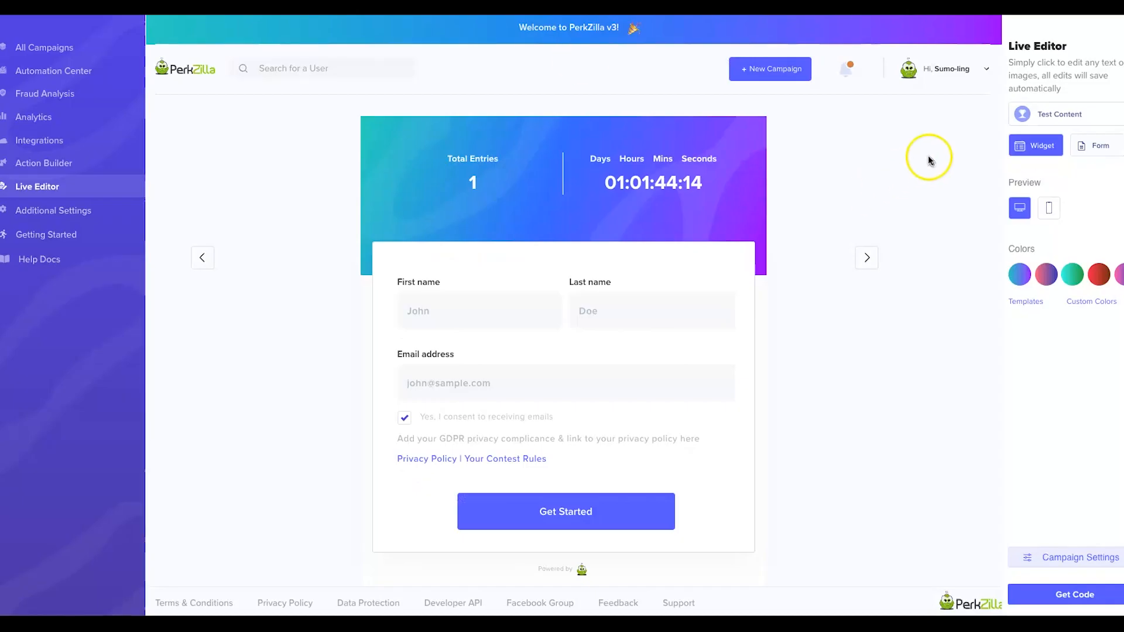
click(1112, 116)
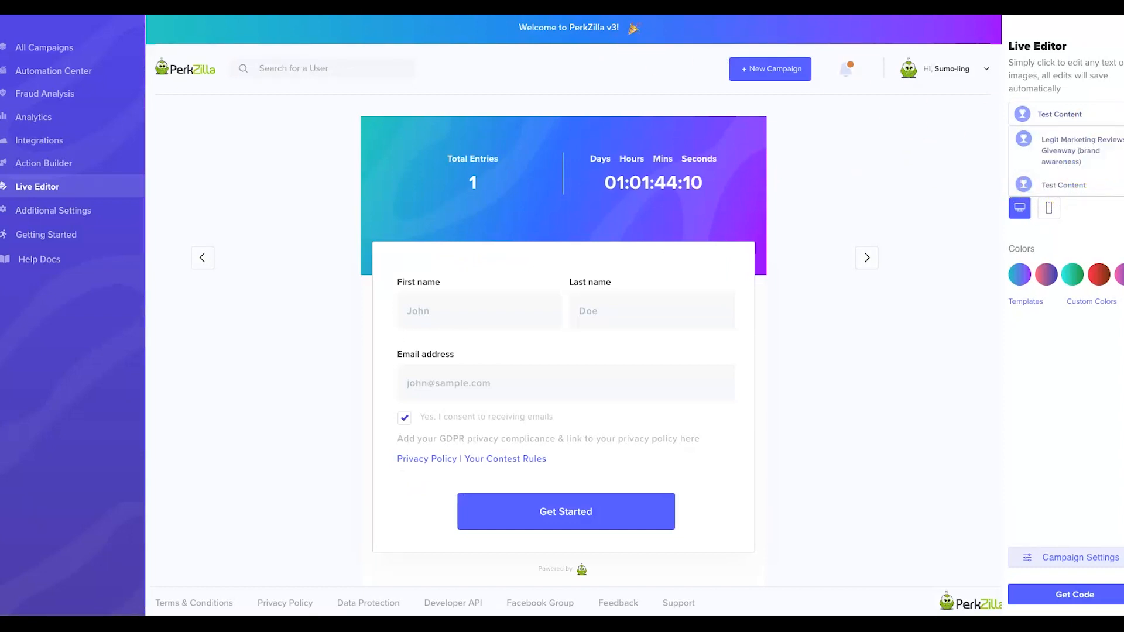
click(492, 5)
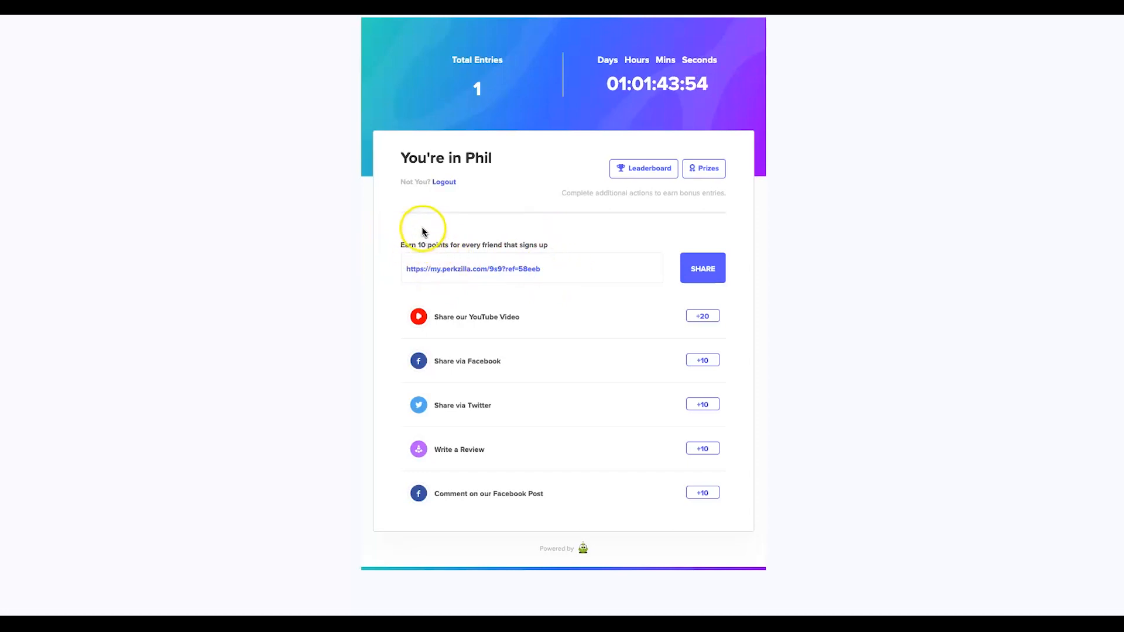
click(627, 169)
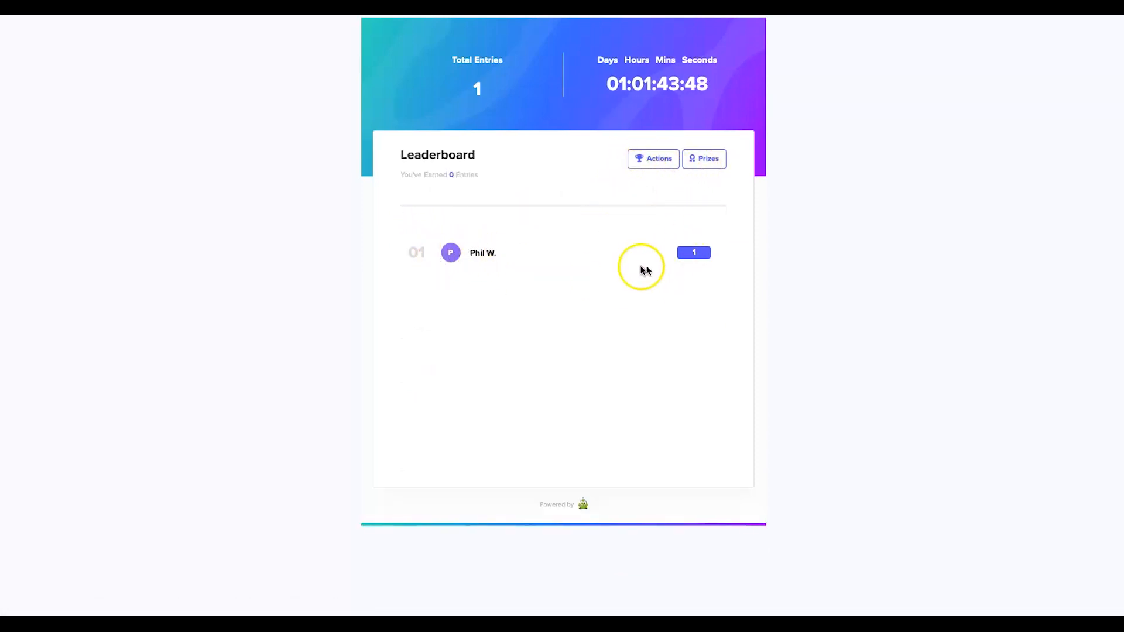
click(646, 159)
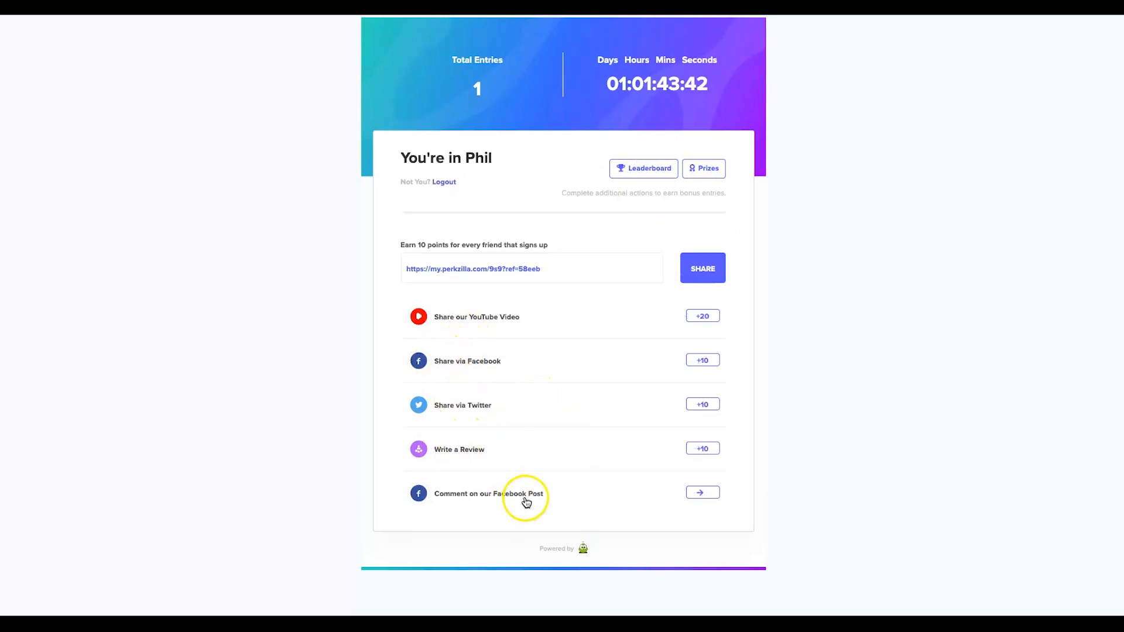
Try the Share via Facebook and Write a Review bonus actions, closing each without submitting.
click(703, 360)
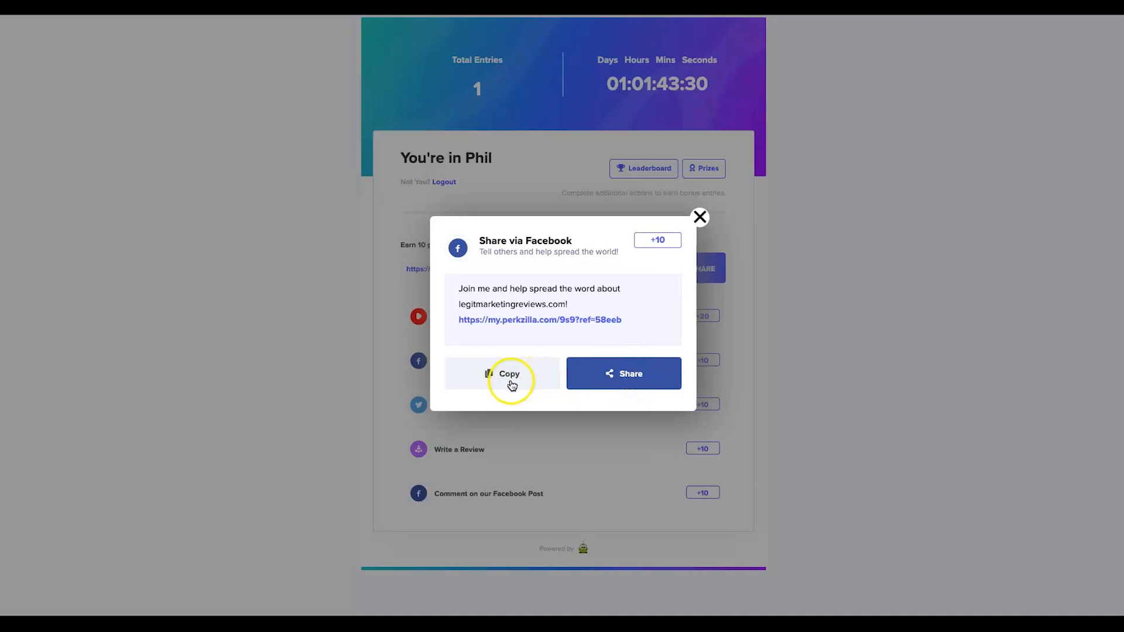
click(699, 217)
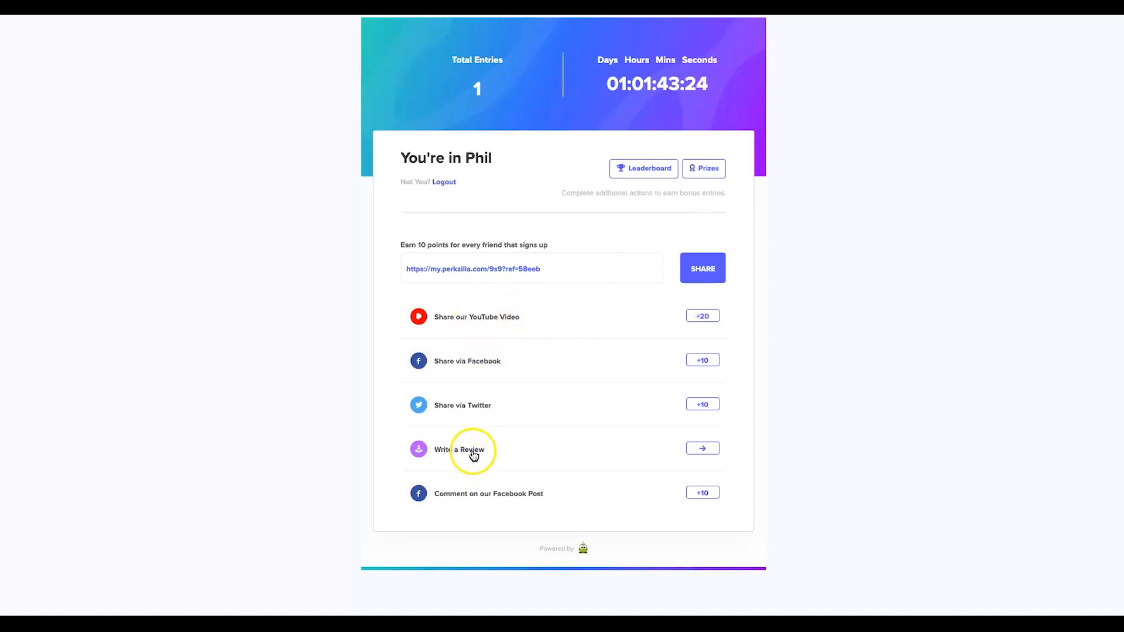
click(699, 449)
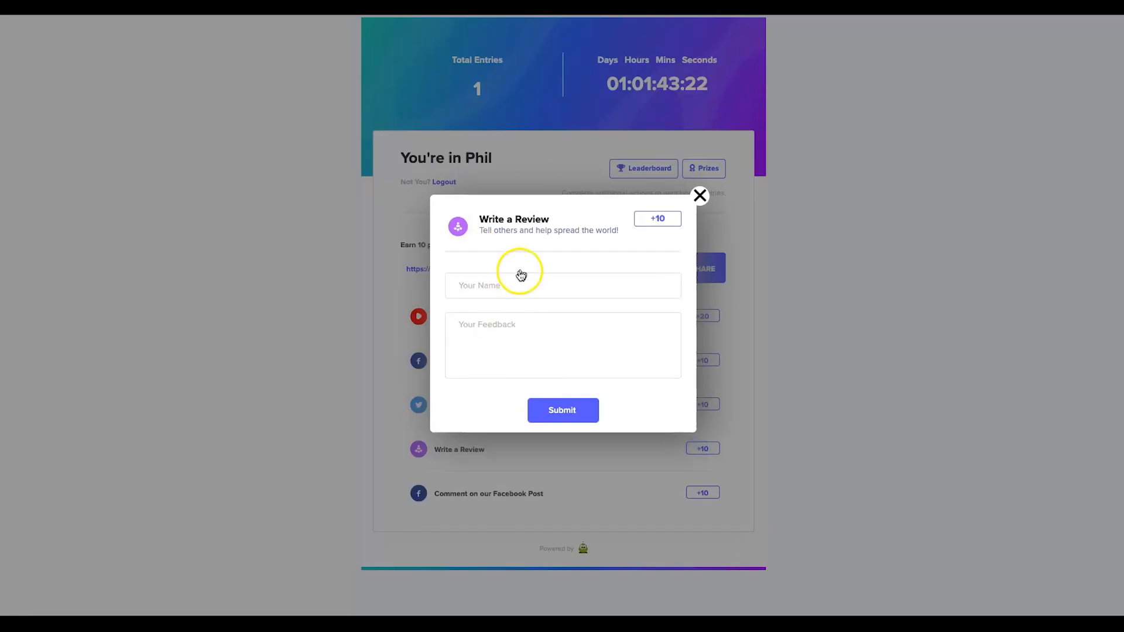
click(699, 198)
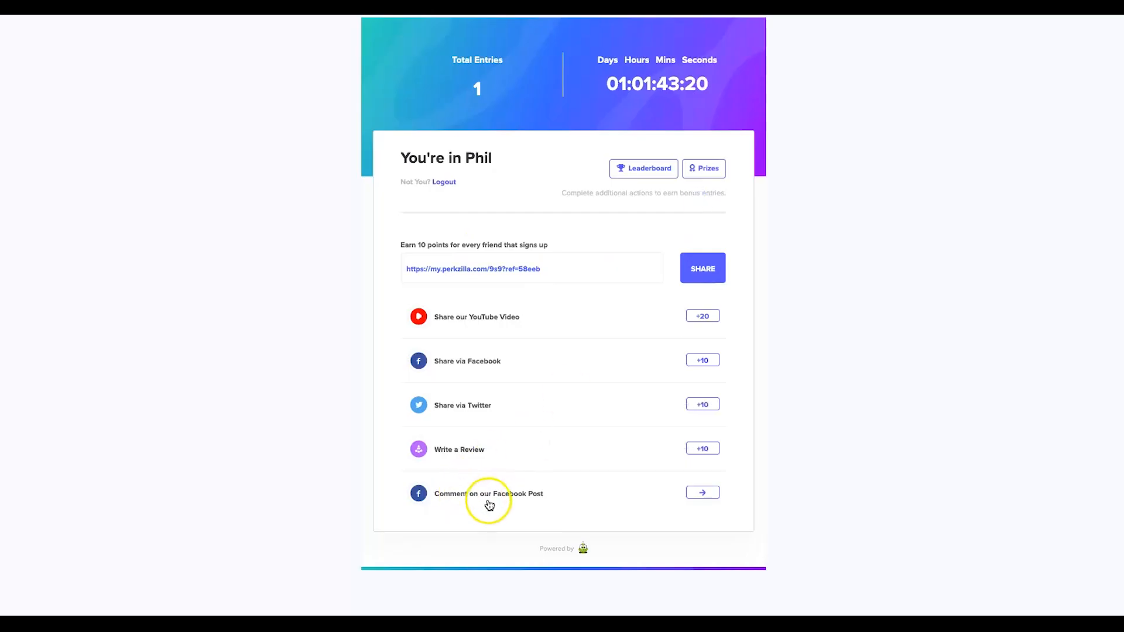
Try the Comment on our Facebook Post action on the embedded post, then close it.
click(701, 494)
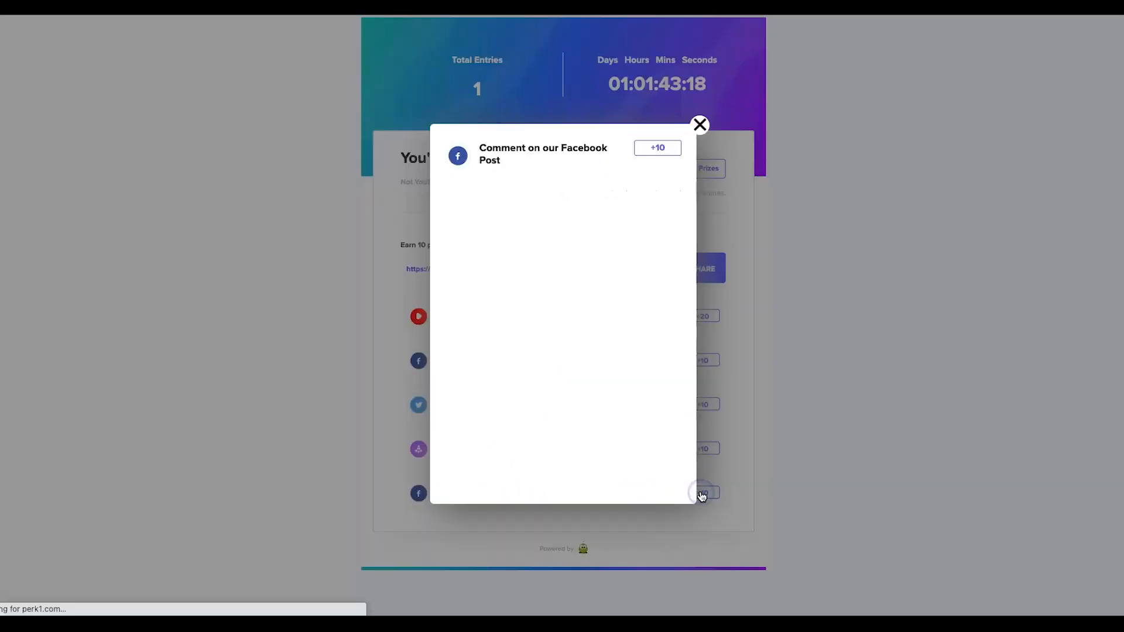
scroll(622, 401, down, 1)
scroll(621, 402, down, 3)
scroll(571, 404, up, 2)
click(522, 408)
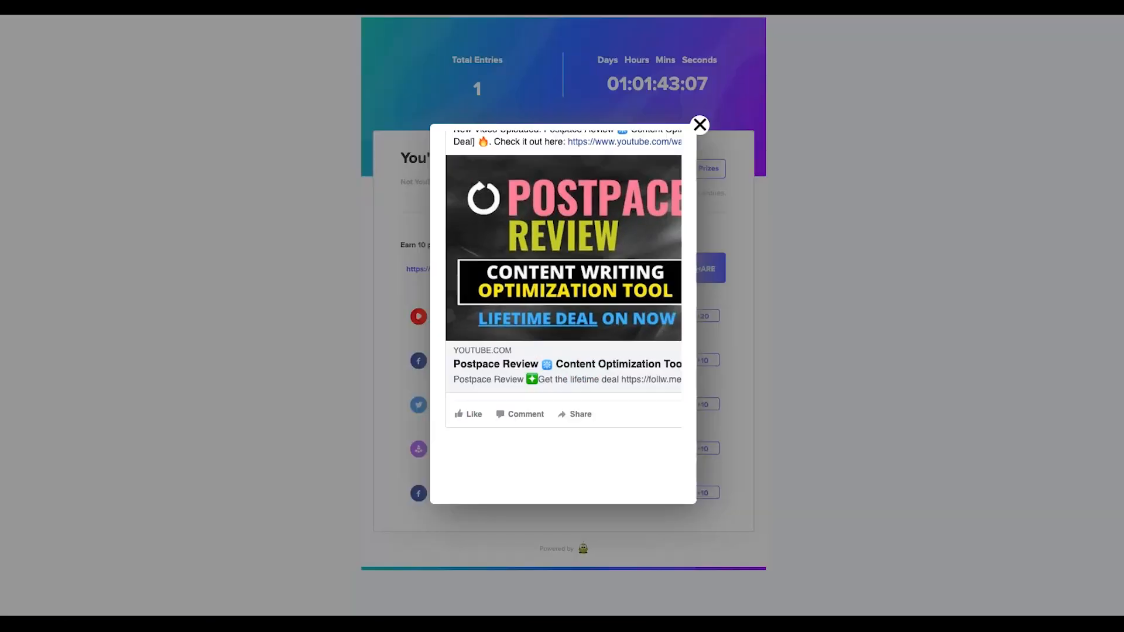
click(700, 125)
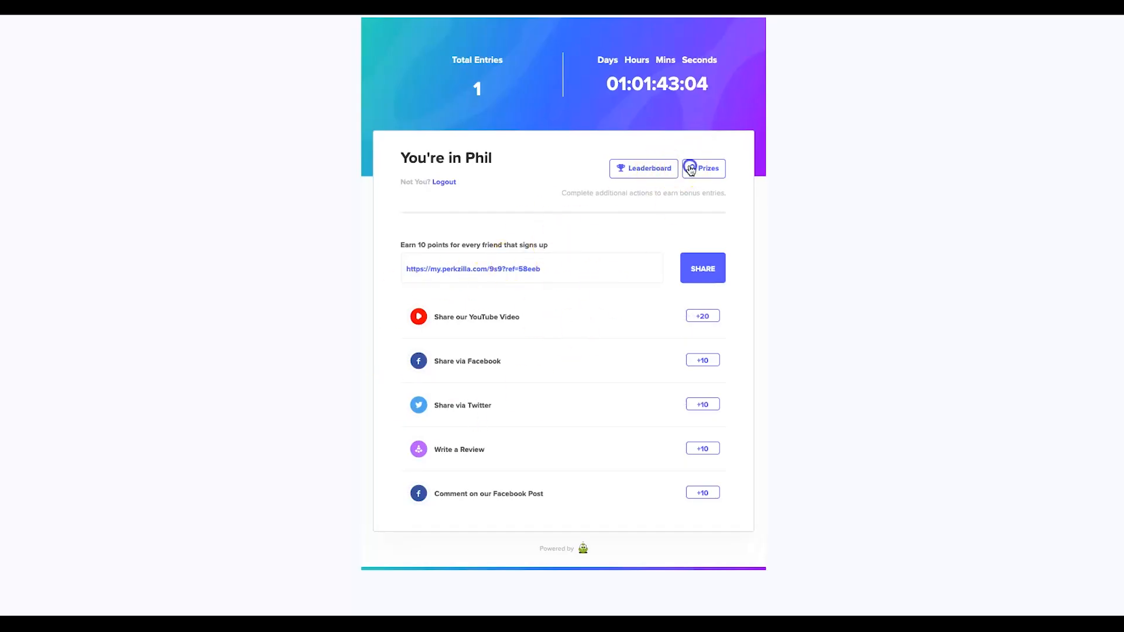
View the contest prizes ($500 and $100 vouchers), then return to the Live Editor.
click(692, 169)
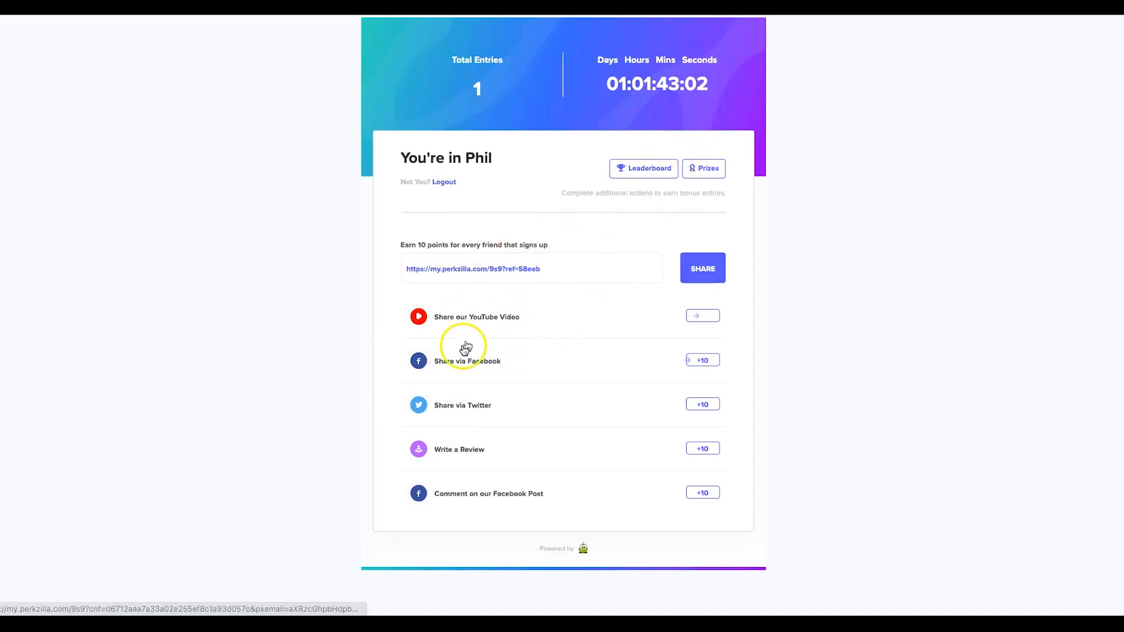
click(700, 169)
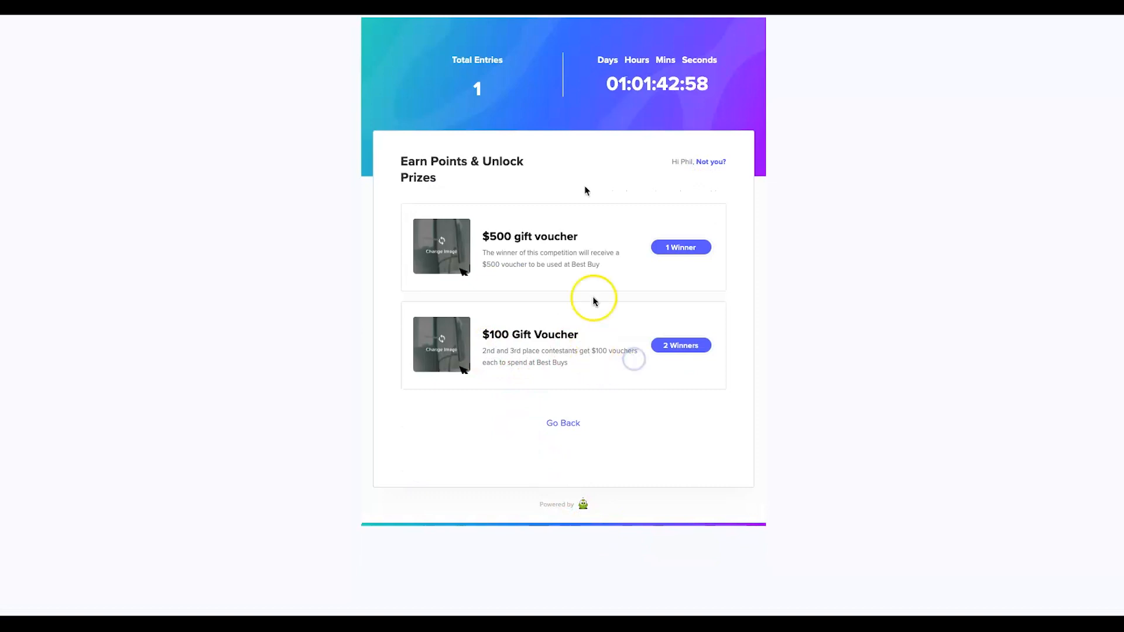
click(469, 7)
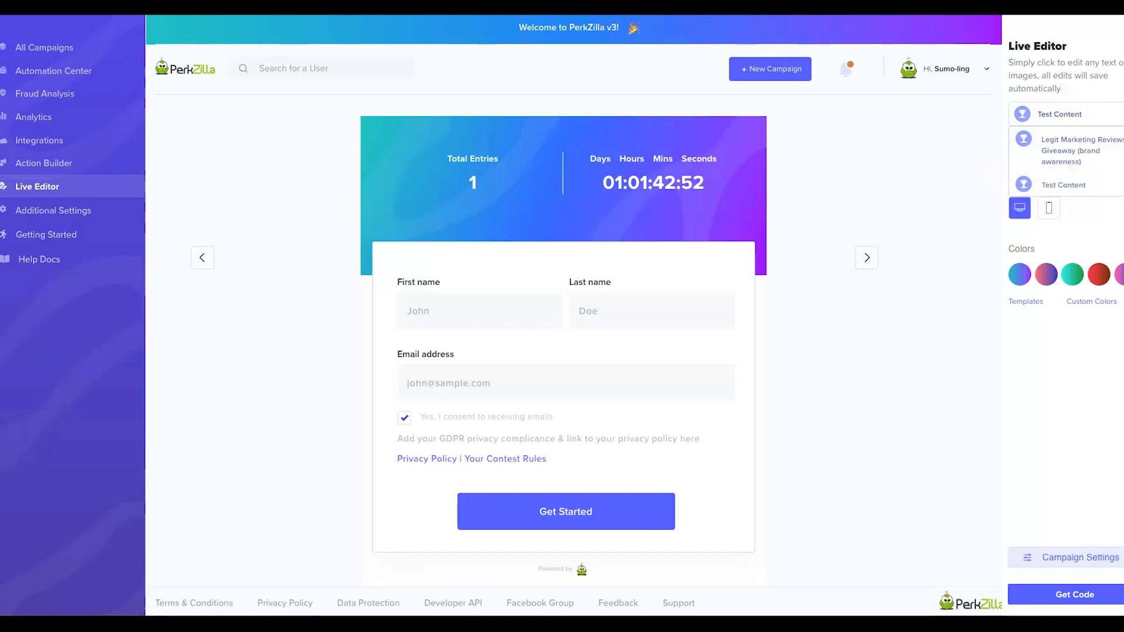
Open the Test Content campaign analytics, showing one direct signup with 1 entry and 0 referrals.
click(586, 7)
click(567, 422)
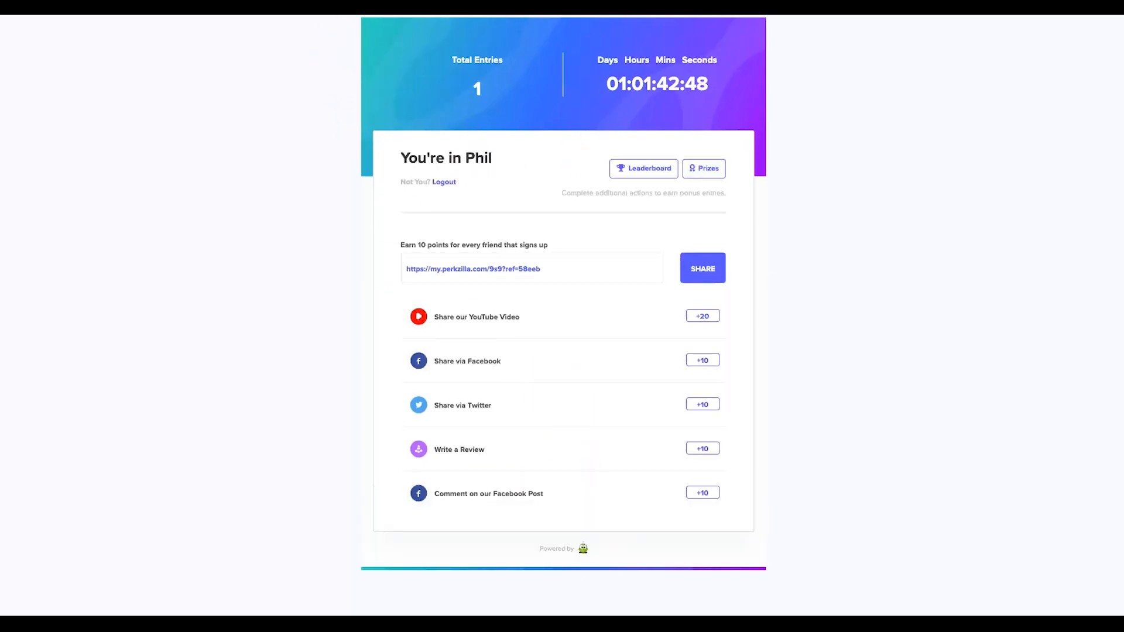
click(252, 7)
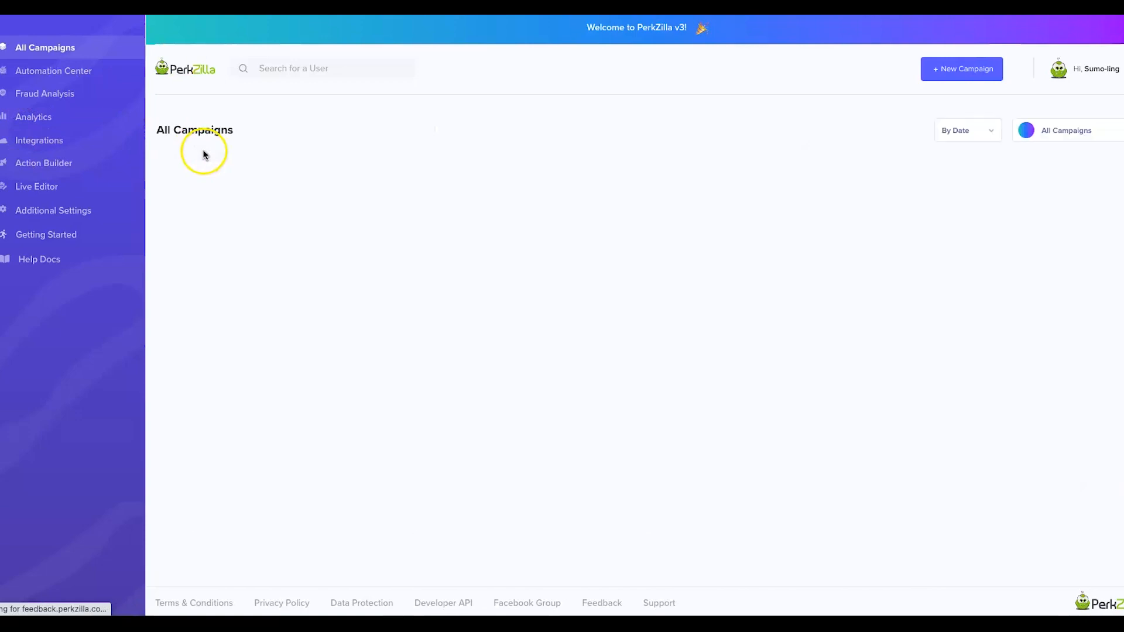
mouse_move(216, 291)
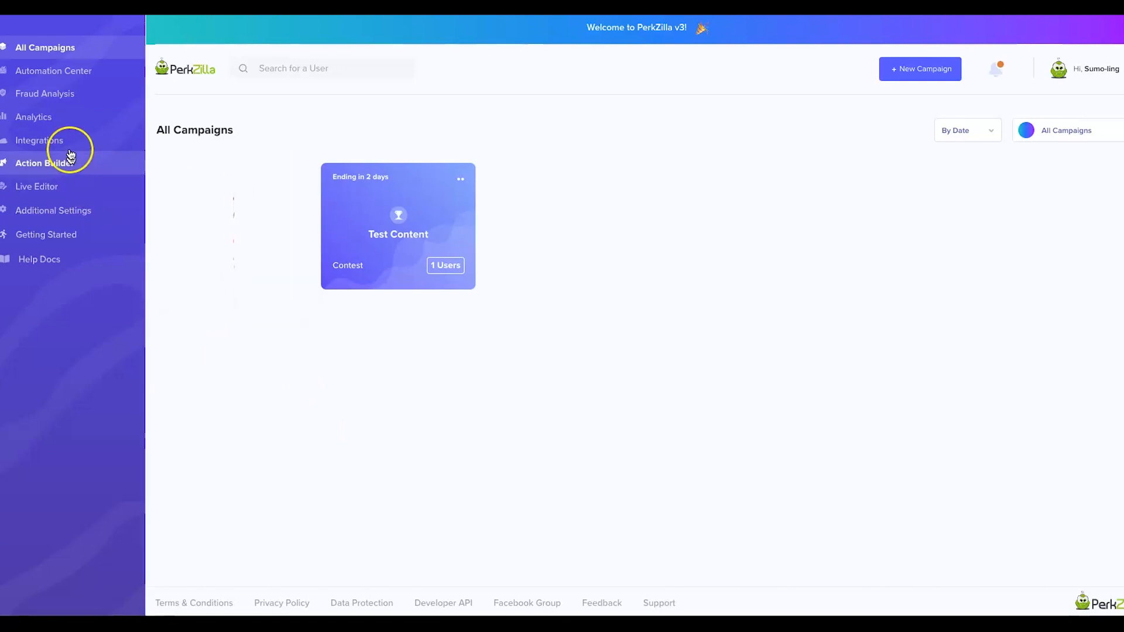
click(56, 114)
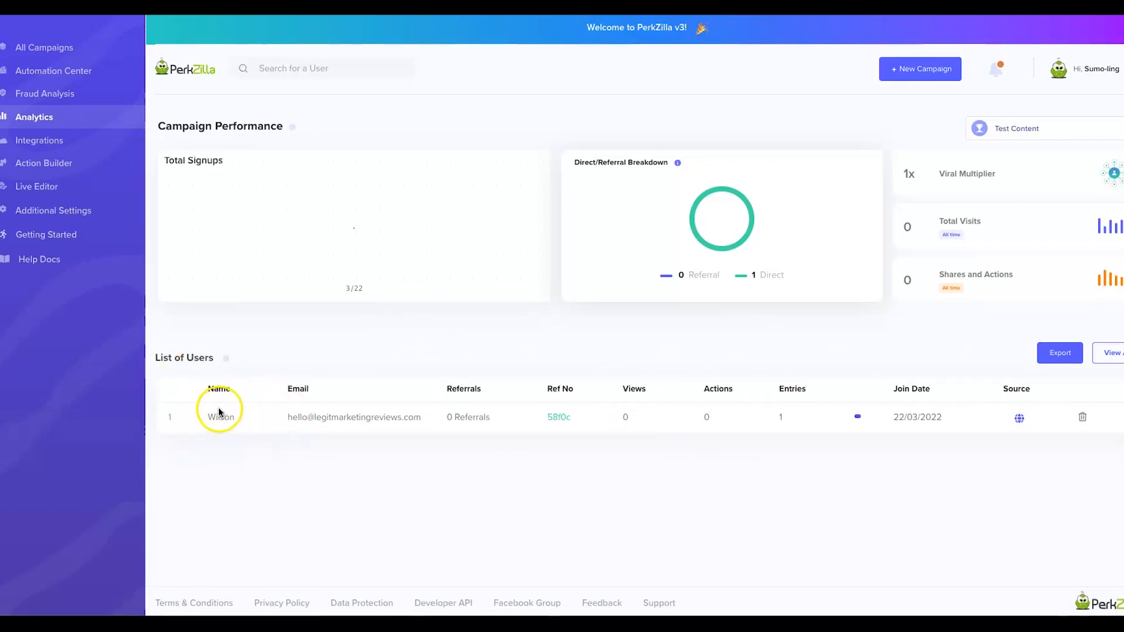
Check the Fraud Center risk summary, then view the inactive Integrations like ActiveCampaign and Mailchimp.
click(89, 95)
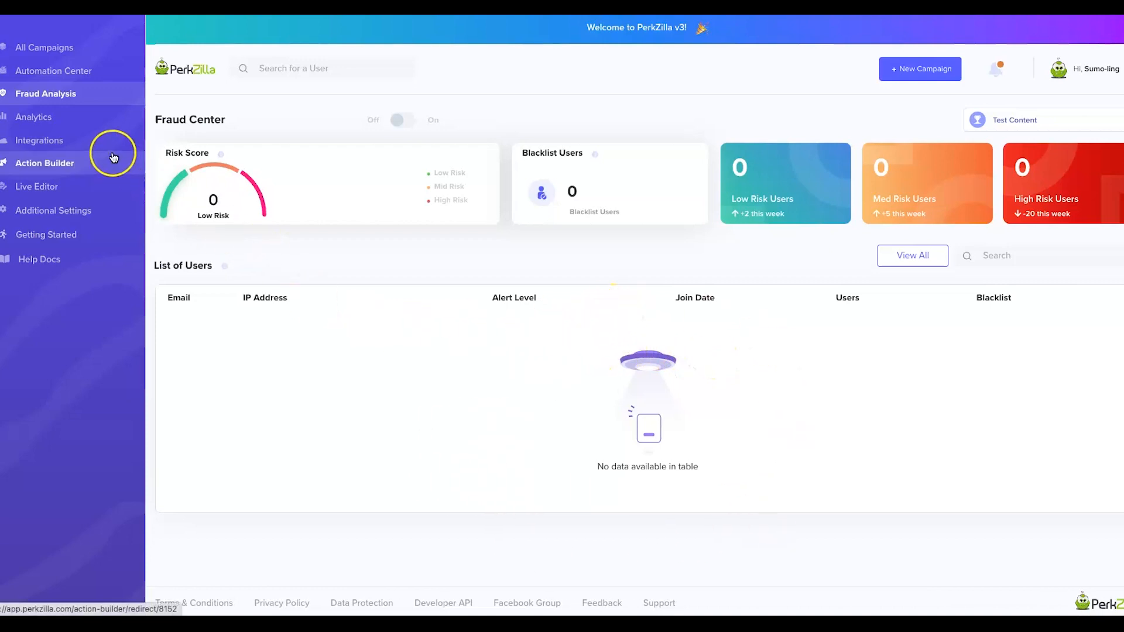
click(33, 139)
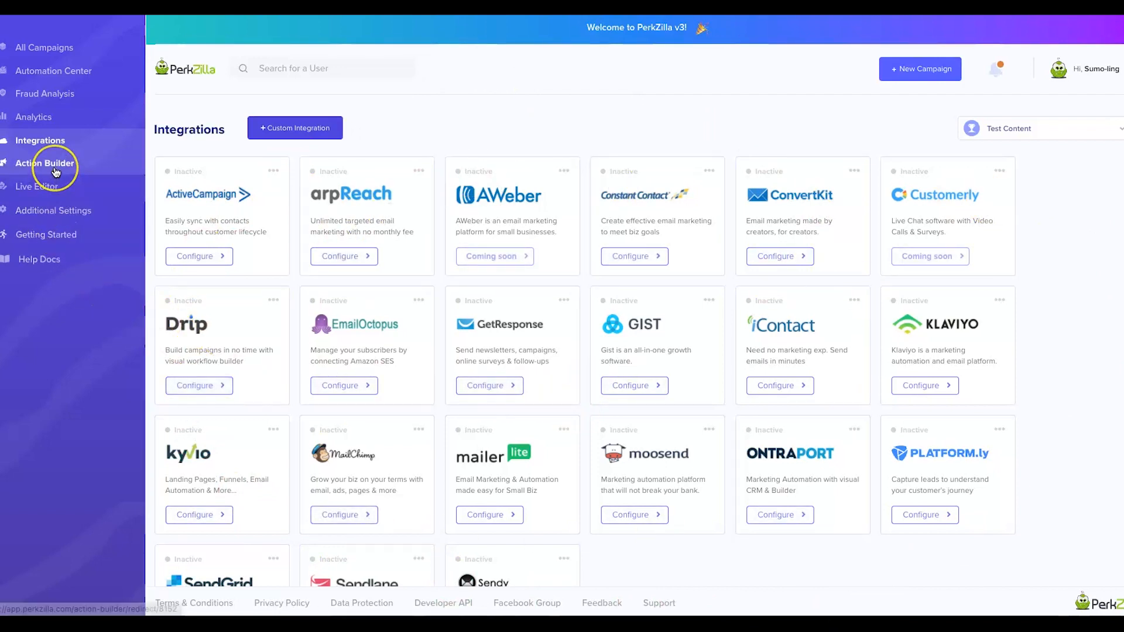
click(51, 229)
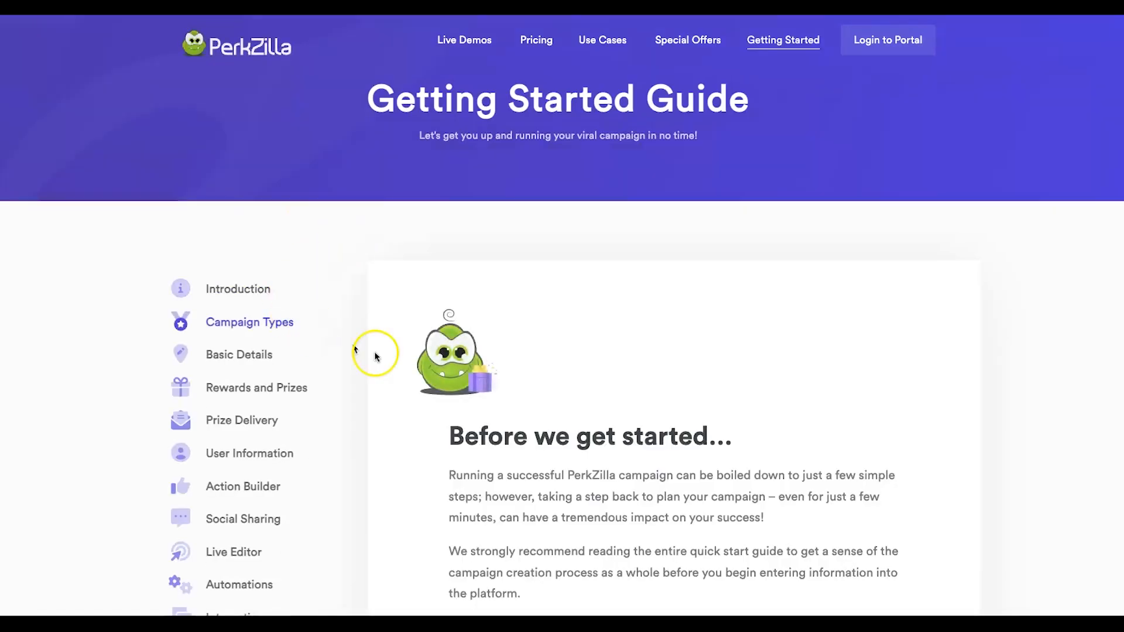
scroll(309, 321, down, 3)
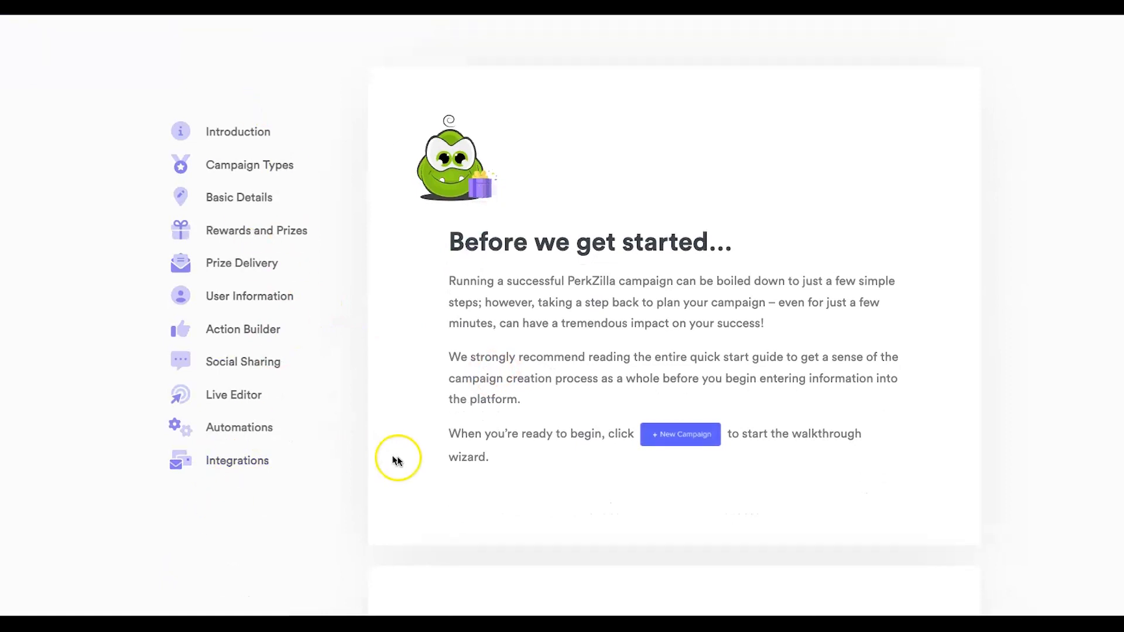
scroll(404, 456, down, 8)
scroll(481, 446, down, 20)
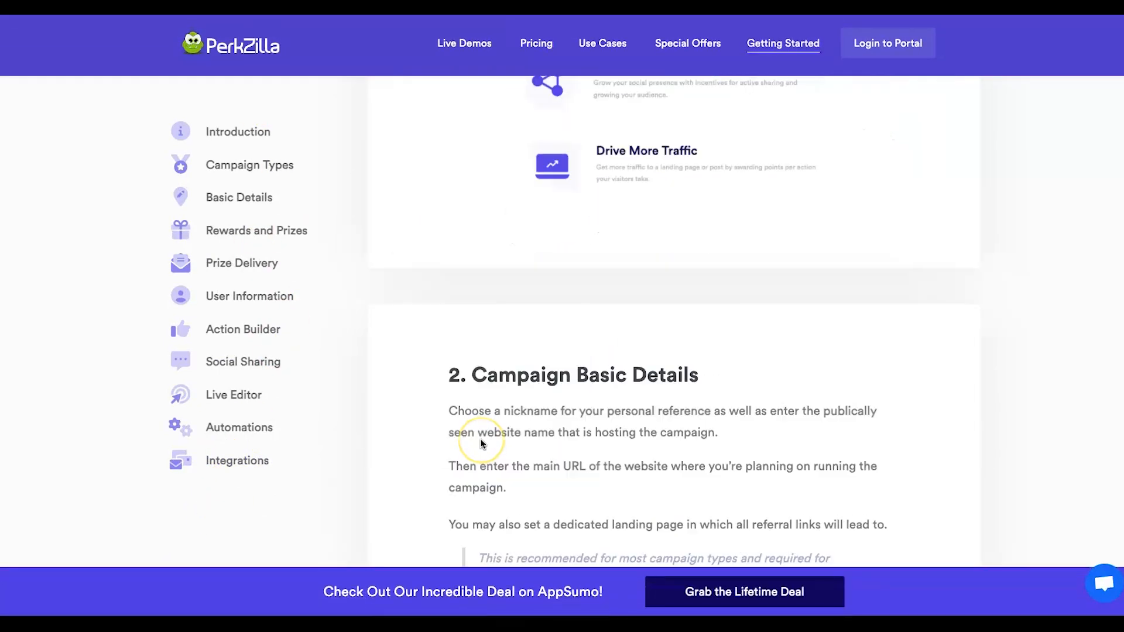
scroll(482, 443, down, 20)
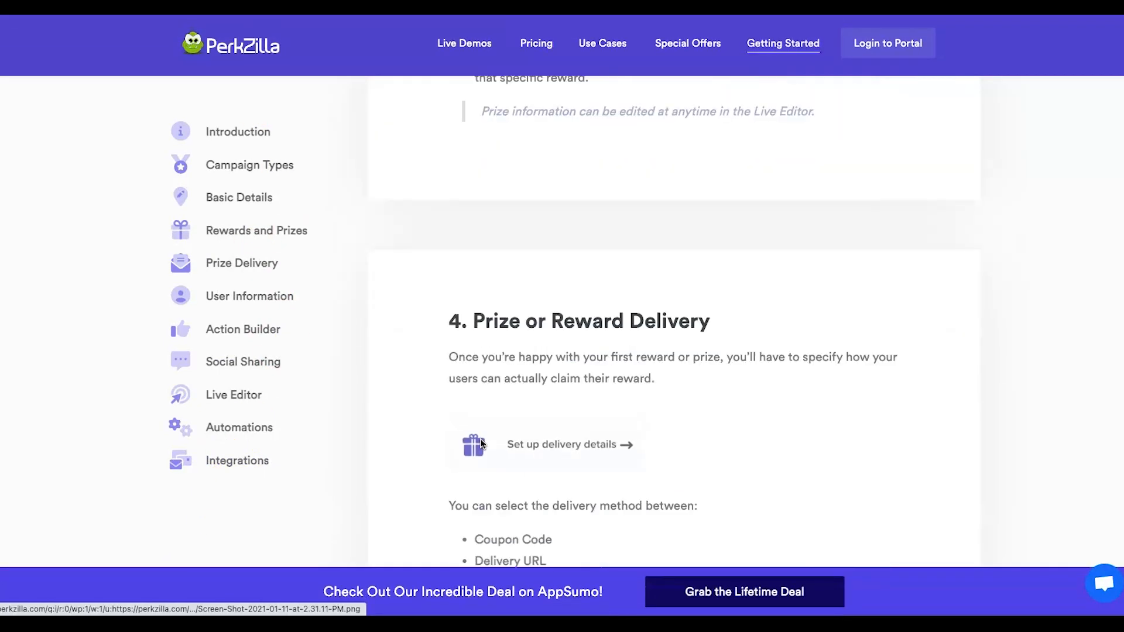
scroll(480, 438, down, 4)
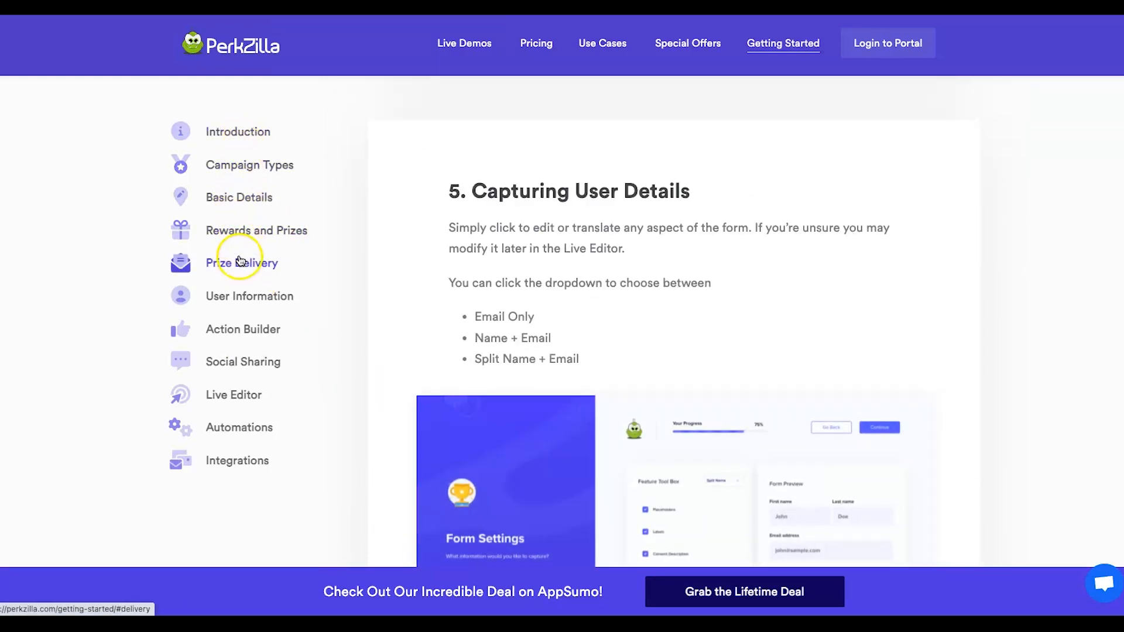
click(237, 235)
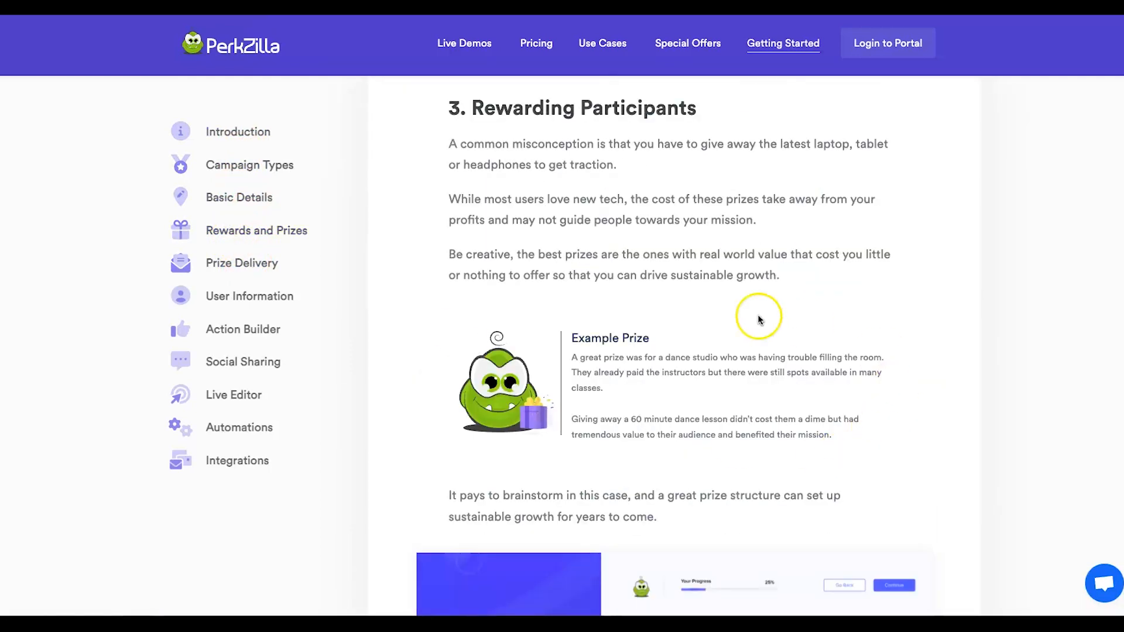
click(234, 265)
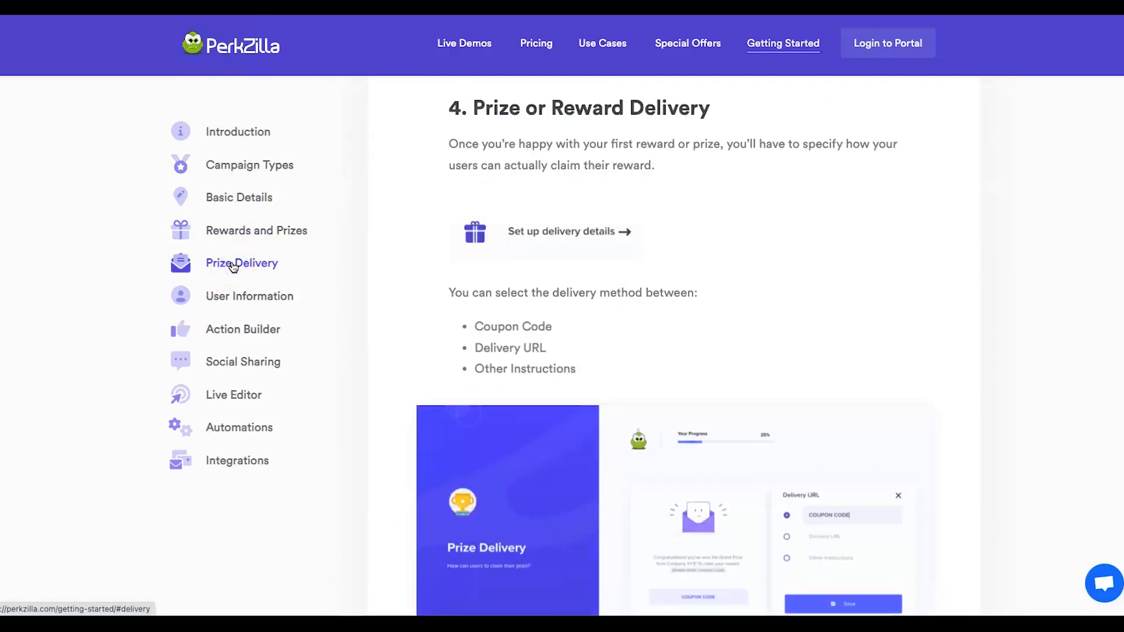
click(229, 431)
click(232, 462)
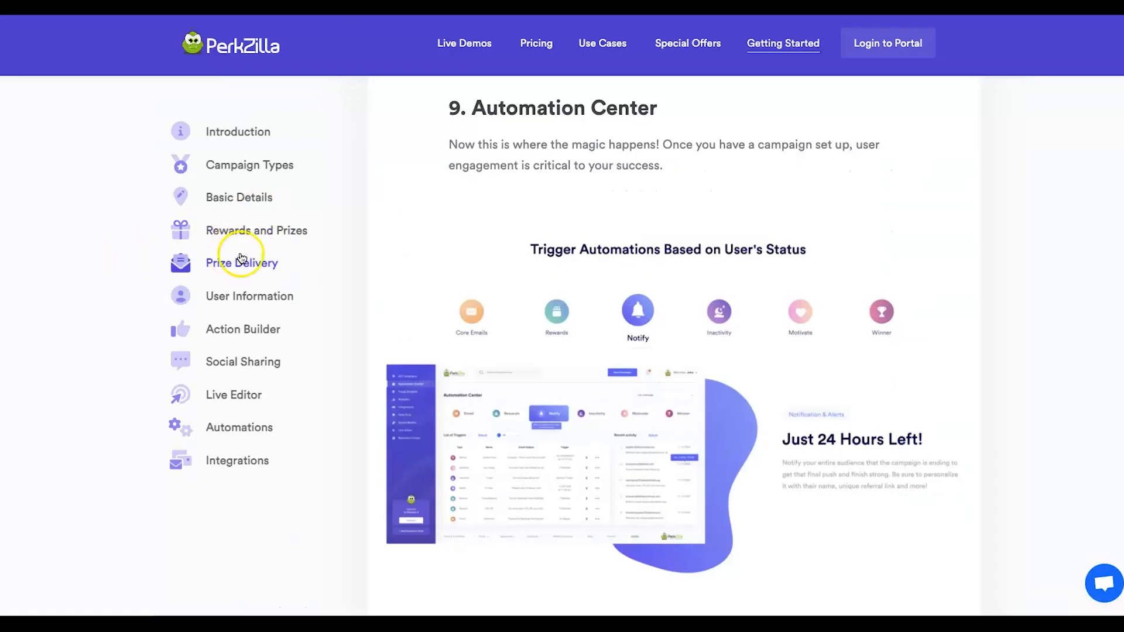
Read the Prize Delivery and Rewarding Participants guide sections, then return to the contest entry dashboard.
click(242, 263)
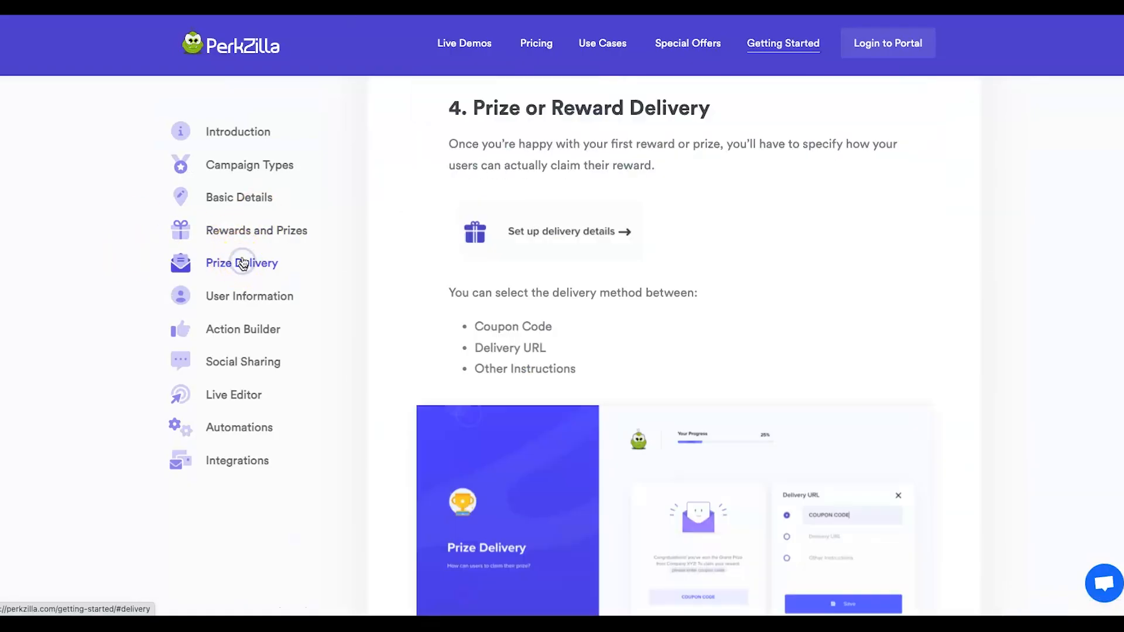
click(254, 231)
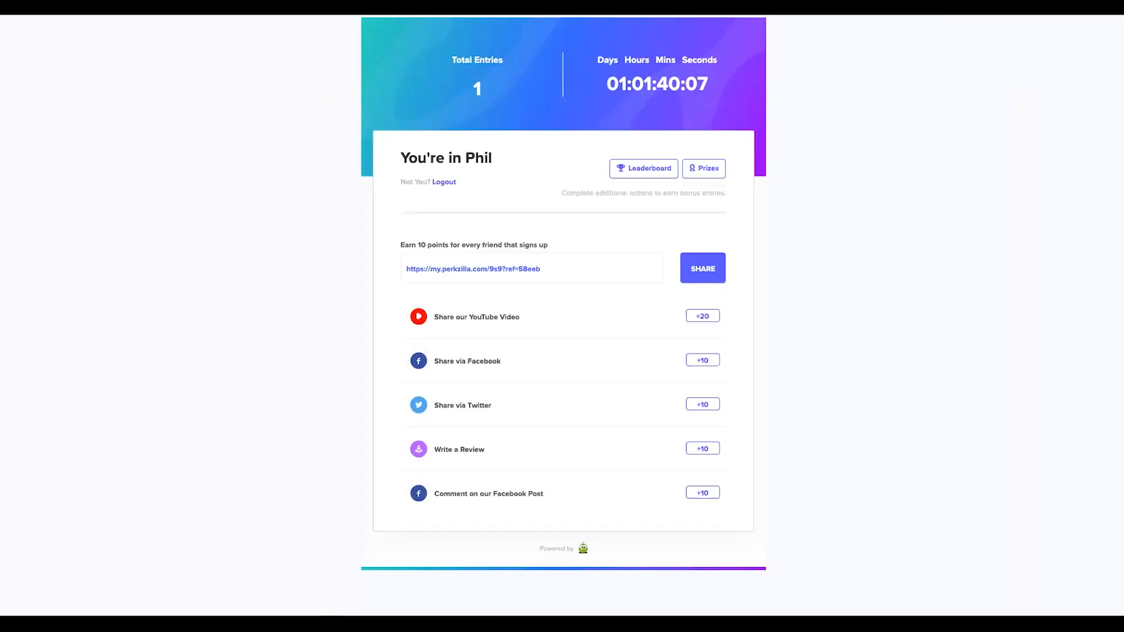
click(573, 248)
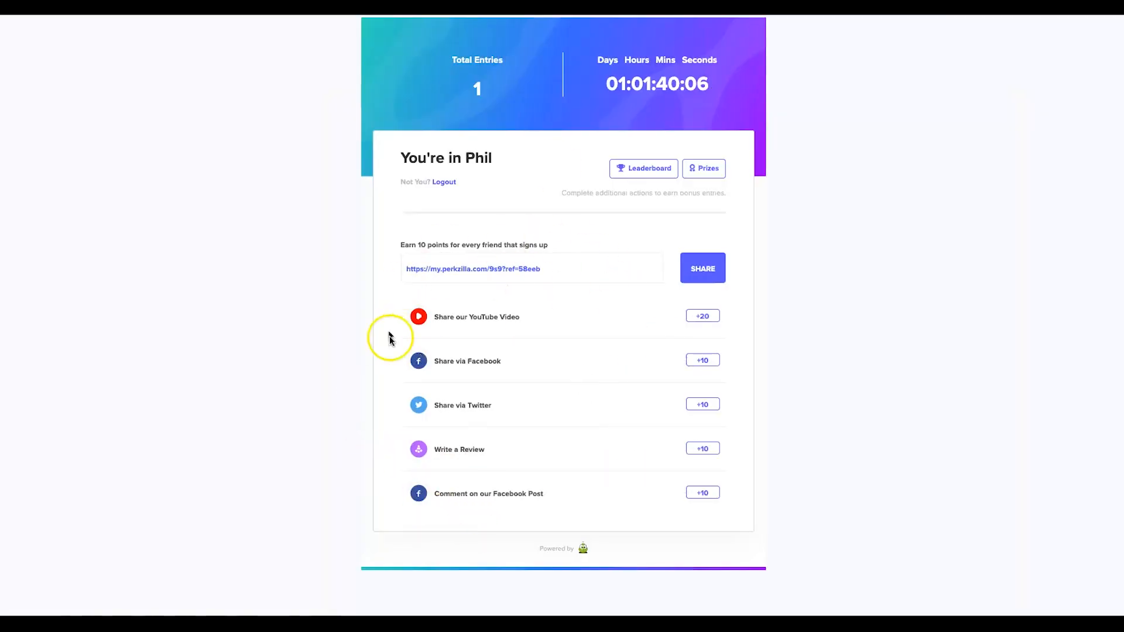